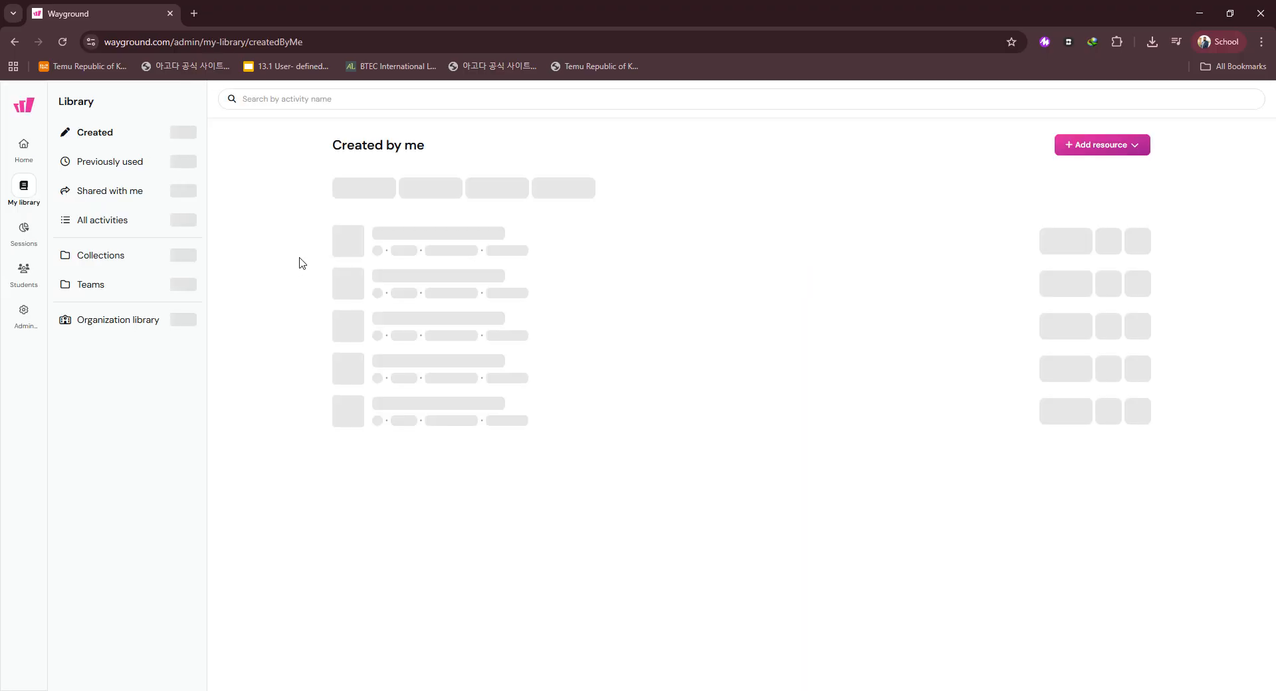
# Look over the activities created in the library and the reports of hosted sessions.
pyautogui.scroll(-3, 336, 371)
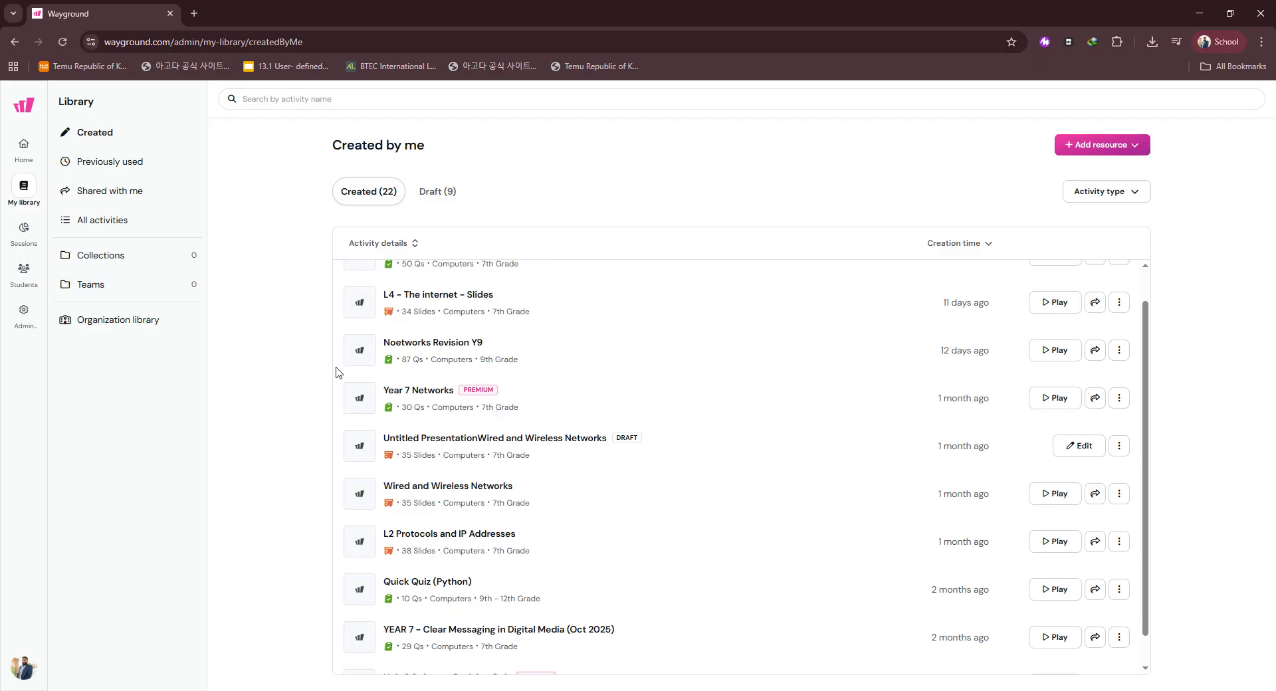
pyautogui.scroll(-3, 337, 372)
pyautogui.scroll(3, 337, 371)
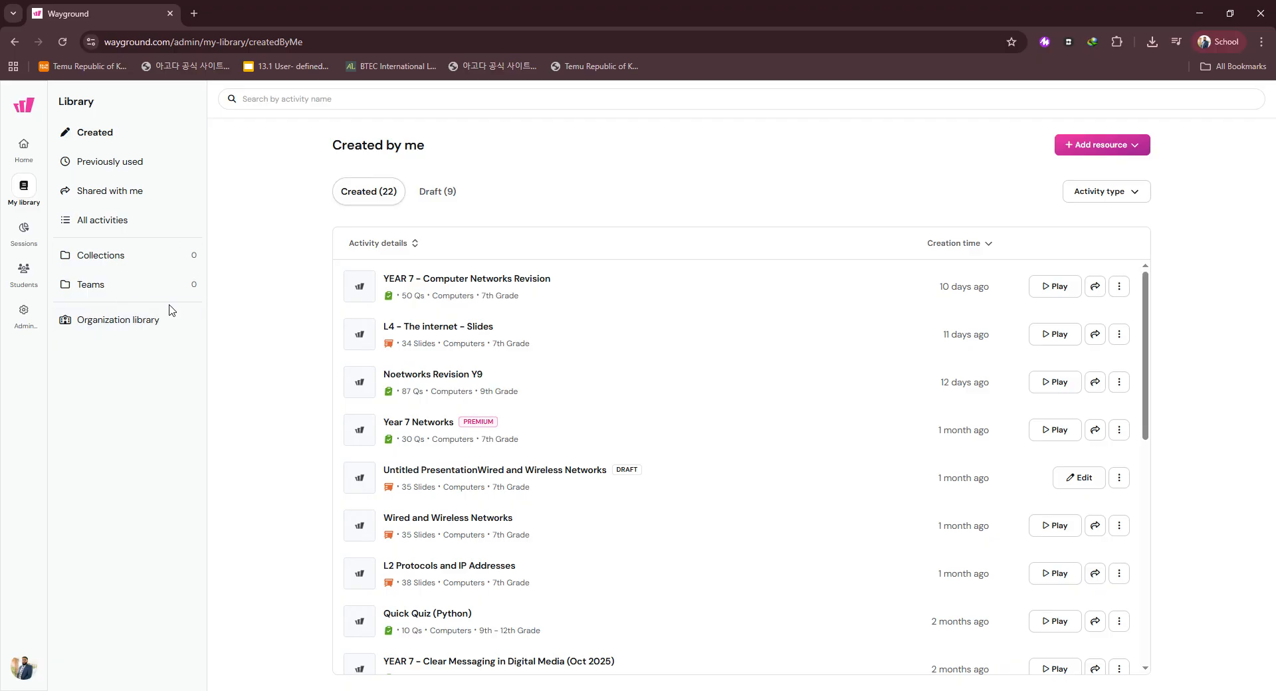
pyautogui.click(33, 236)
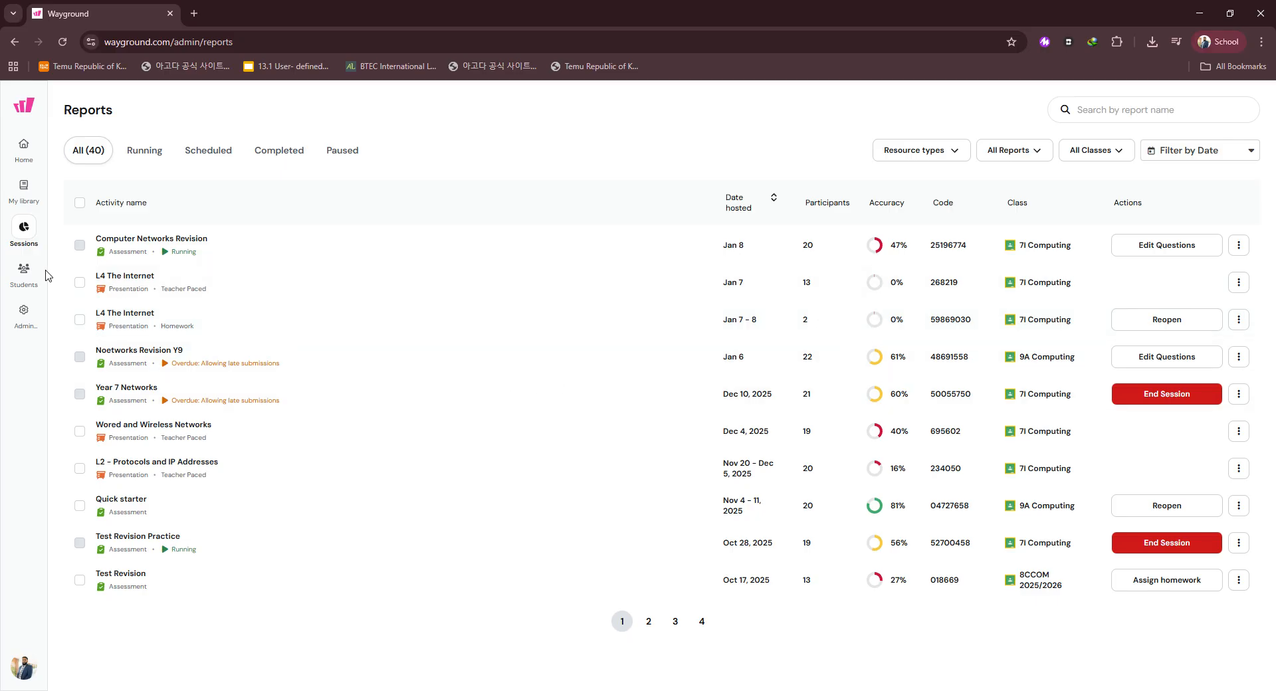
# Open the accommodations setup for the student class TEST CLASS and look over the available accommodations.
pyautogui.click(24, 269)
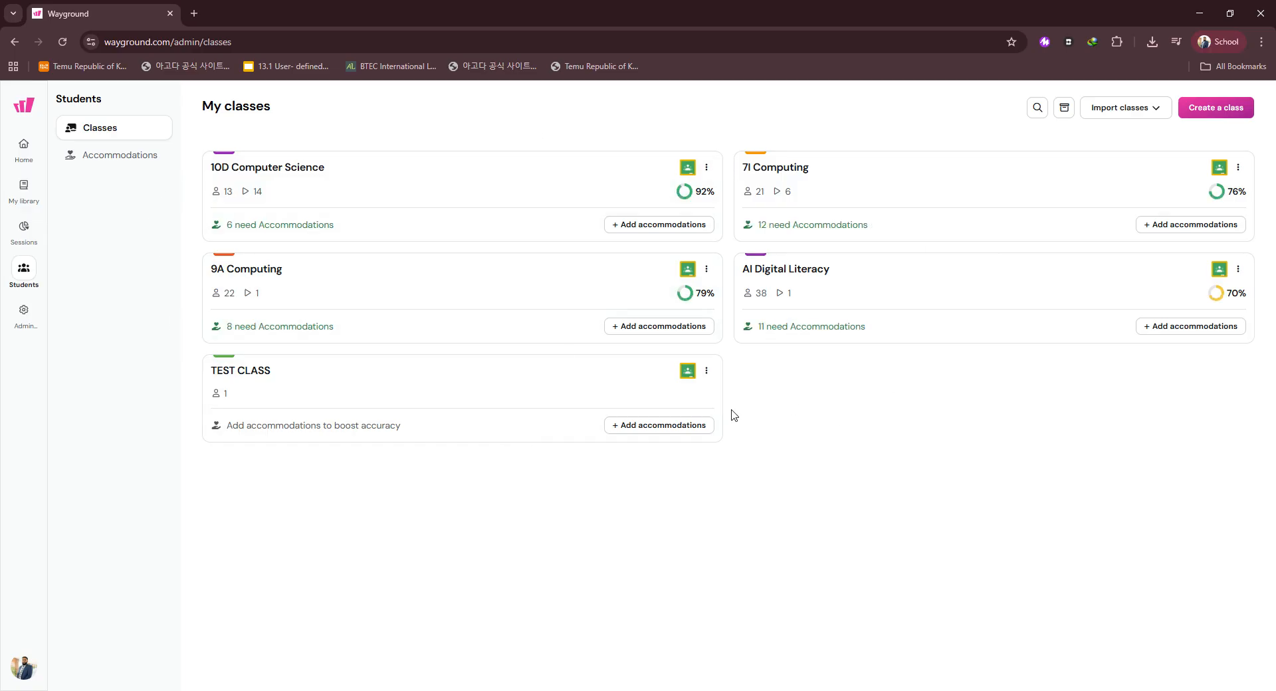
pyautogui.click(244, 376)
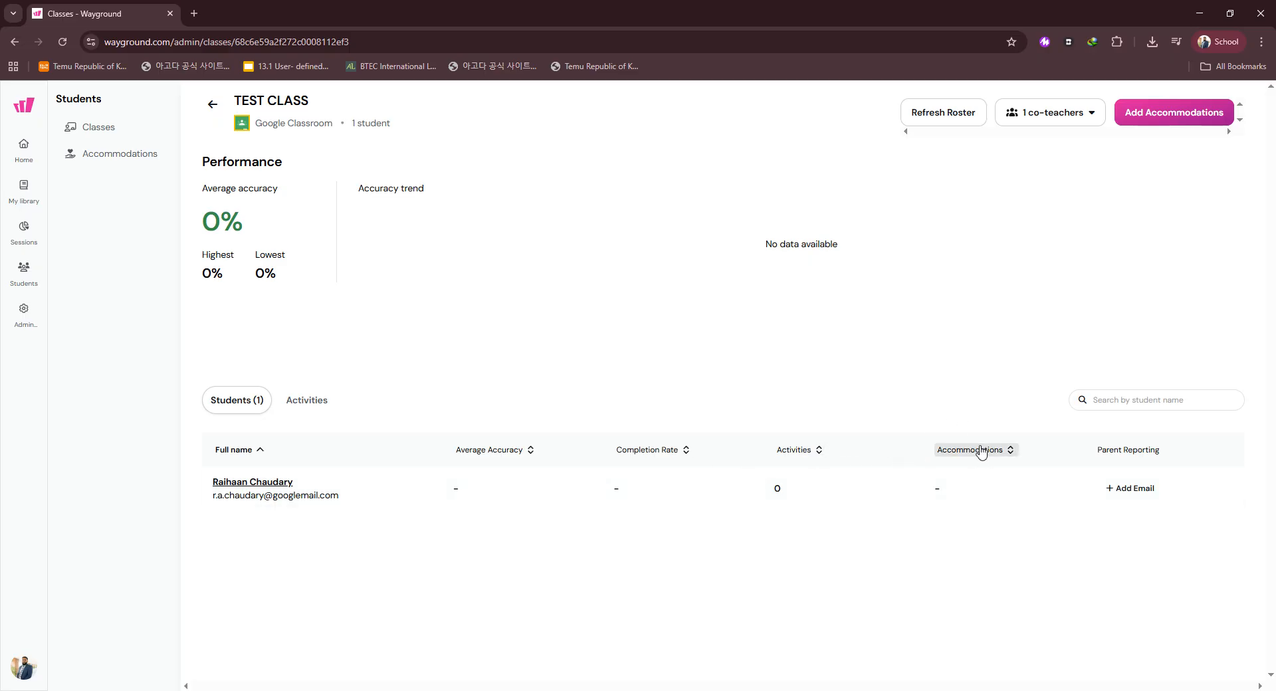
pyautogui.click(1154, 121)
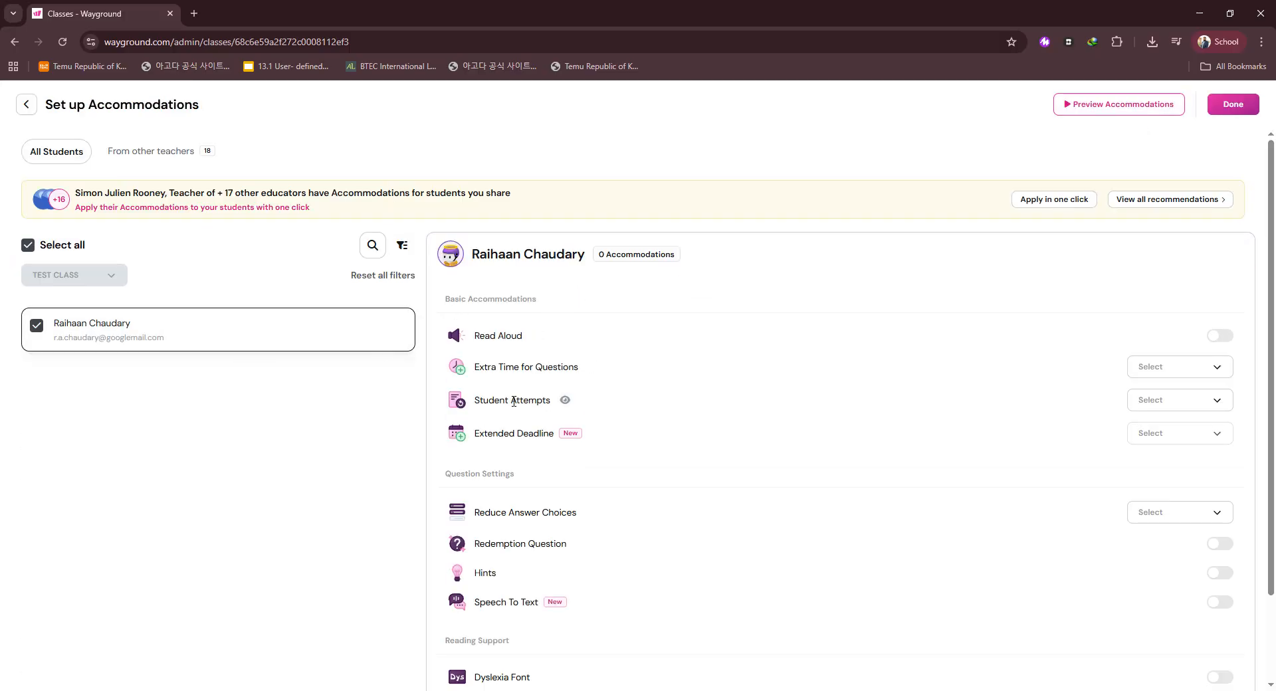
pyautogui.scroll(-5, 545, 495)
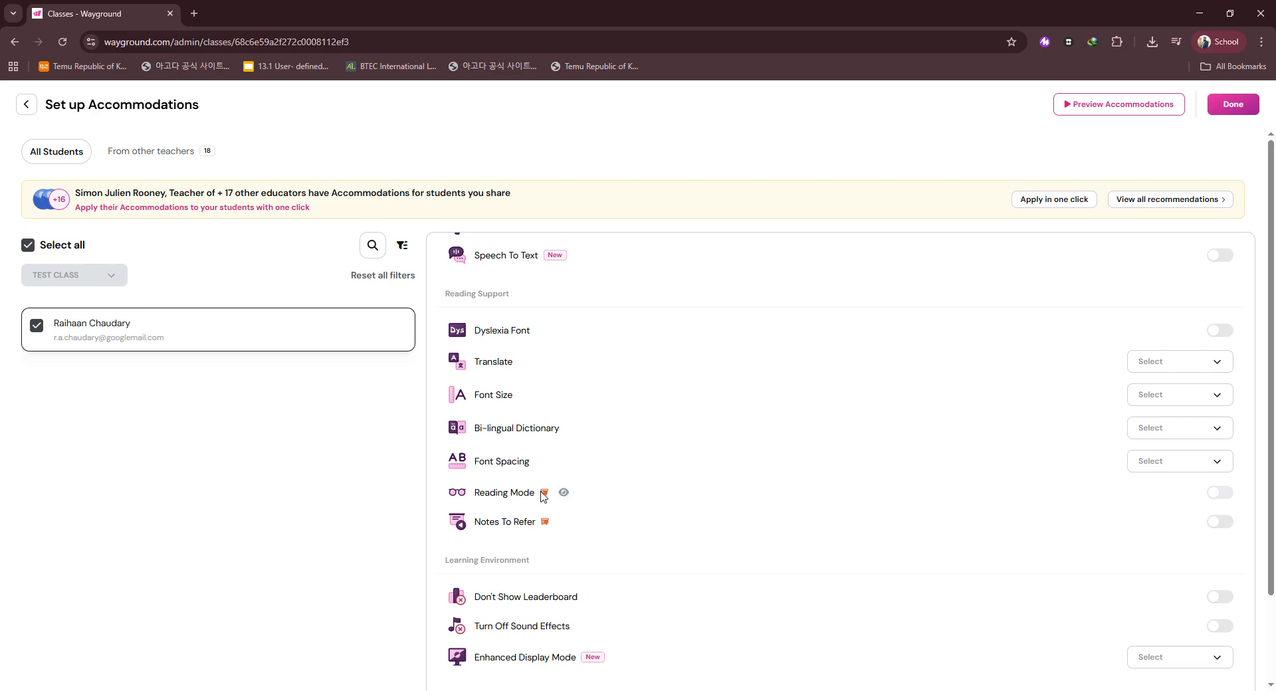
pyautogui.scroll(5, 543, 495)
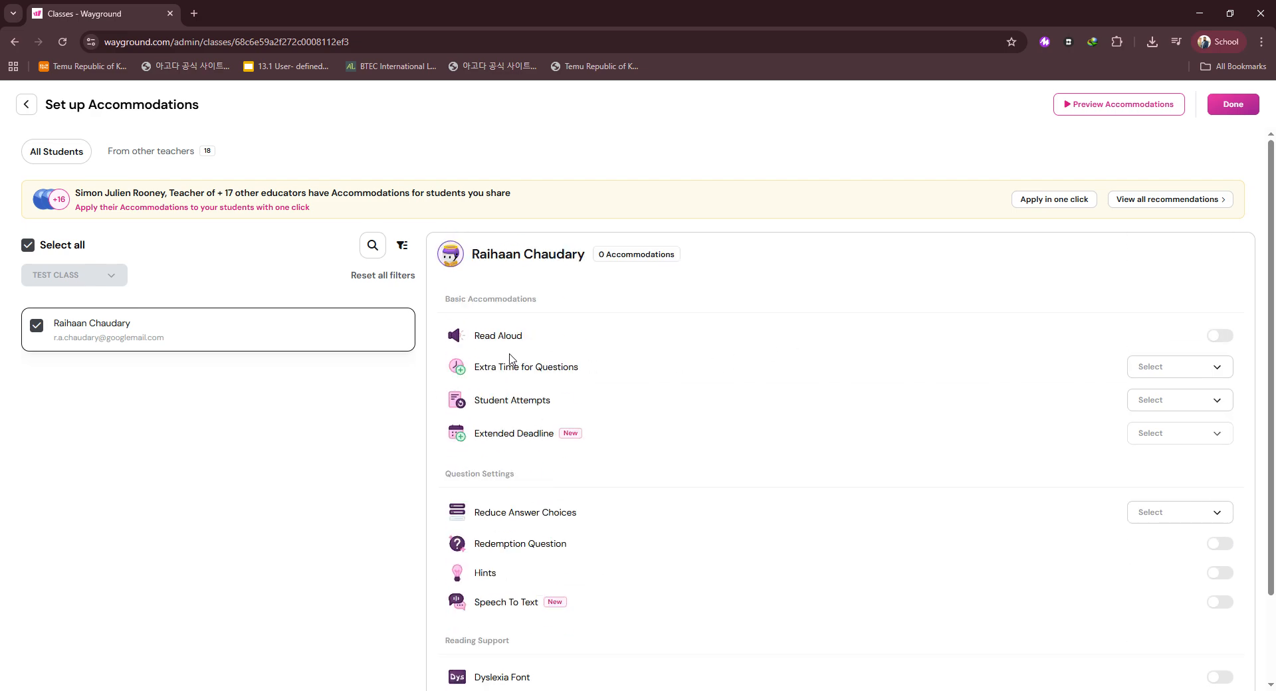
# Try out the Read Aloud accommodation, and delete the student's current accommodations, including Reading Mode.
pyautogui.click(1227, 335)
pyautogui.click(1195, 353)
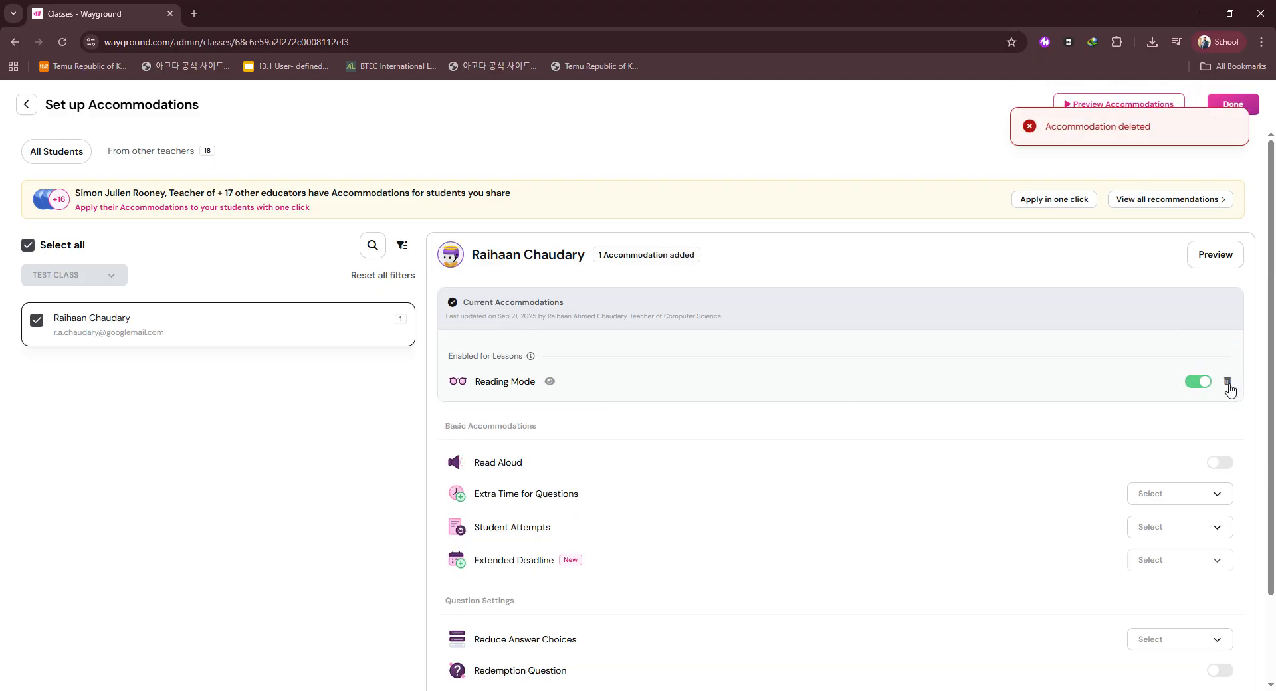
pyautogui.click(1230, 385)
# Review the basic accommodation choices for Extra Time for Questions, Student Attempts and Extended Deadline without selecting any.
pyautogui.moveTo(580, 375)
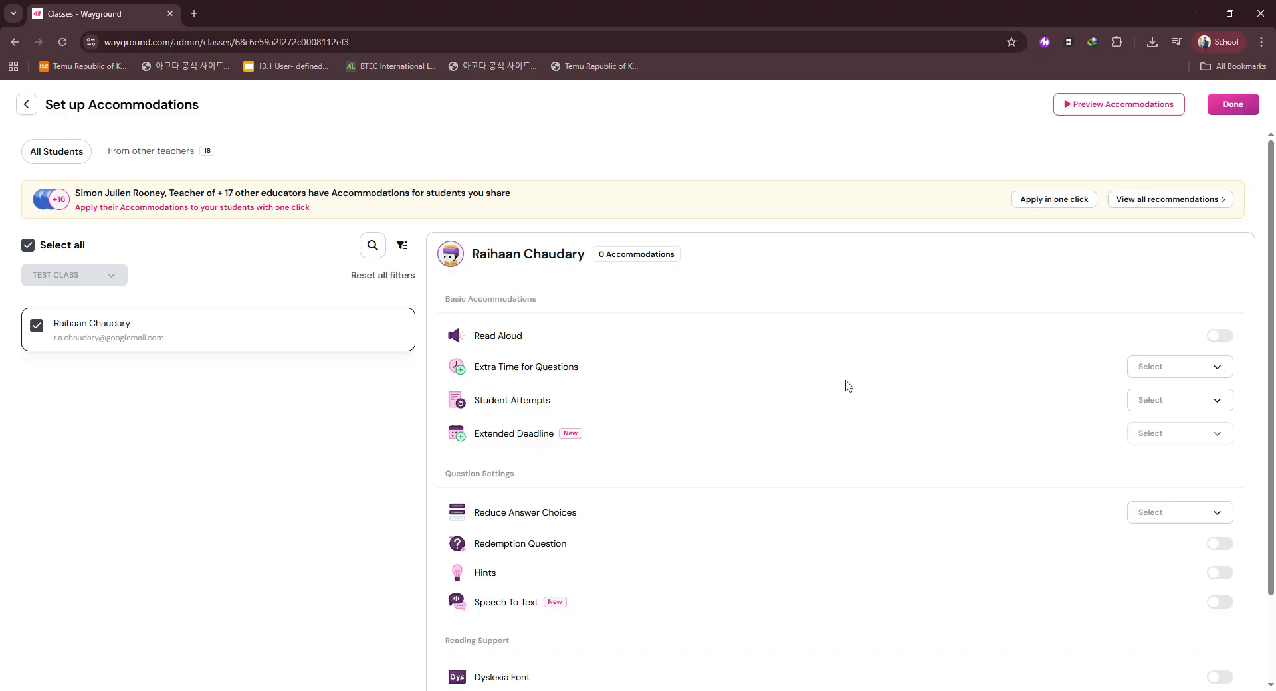
pyautogui.click(1151, 371)
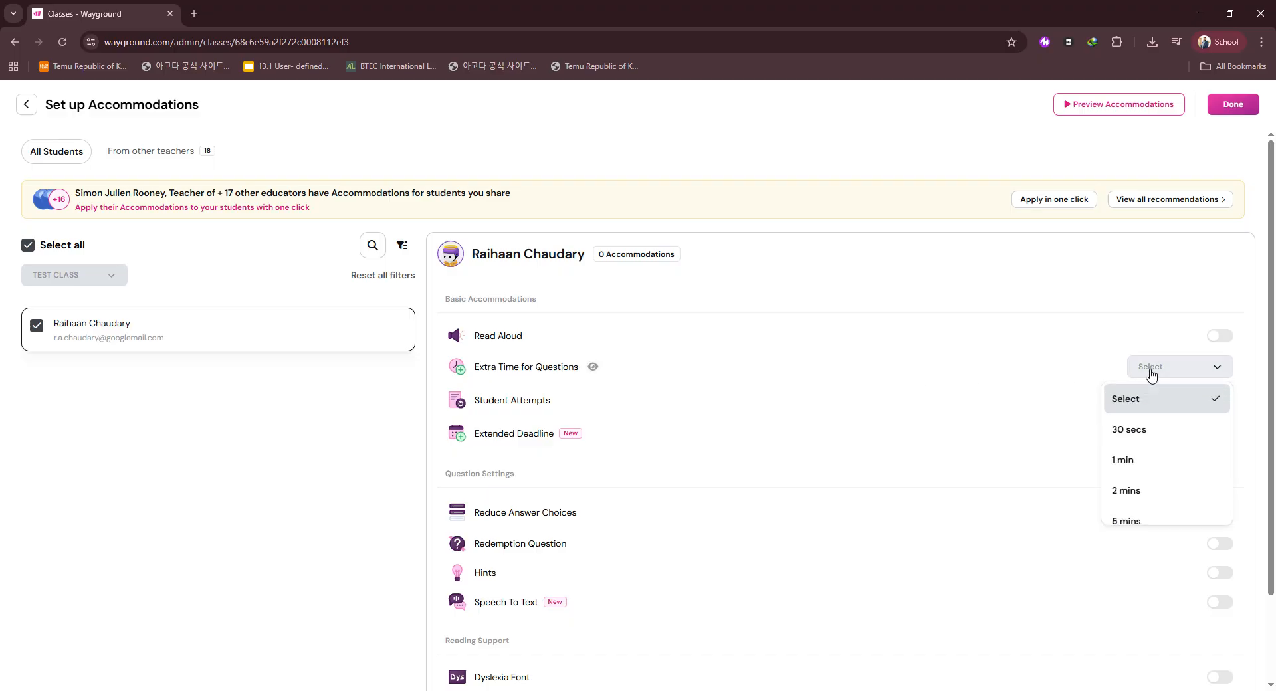
pyautogui.click(340, 449)
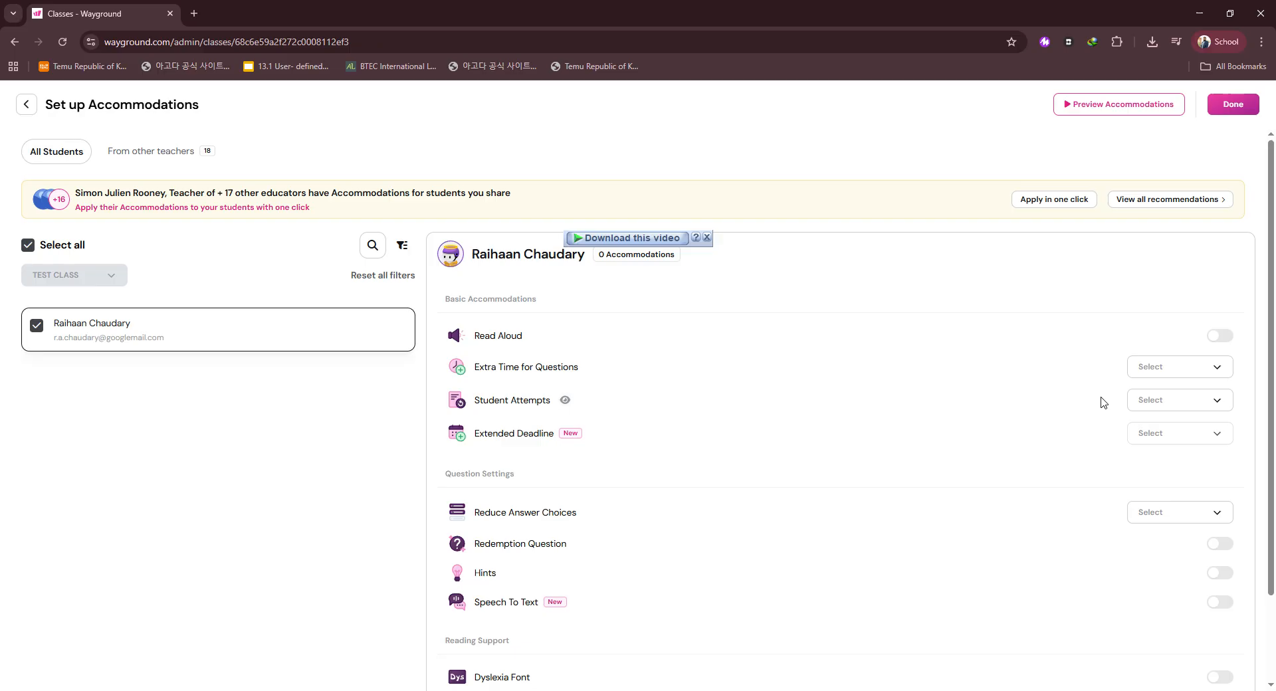
pyautogui.click(1163, 406)
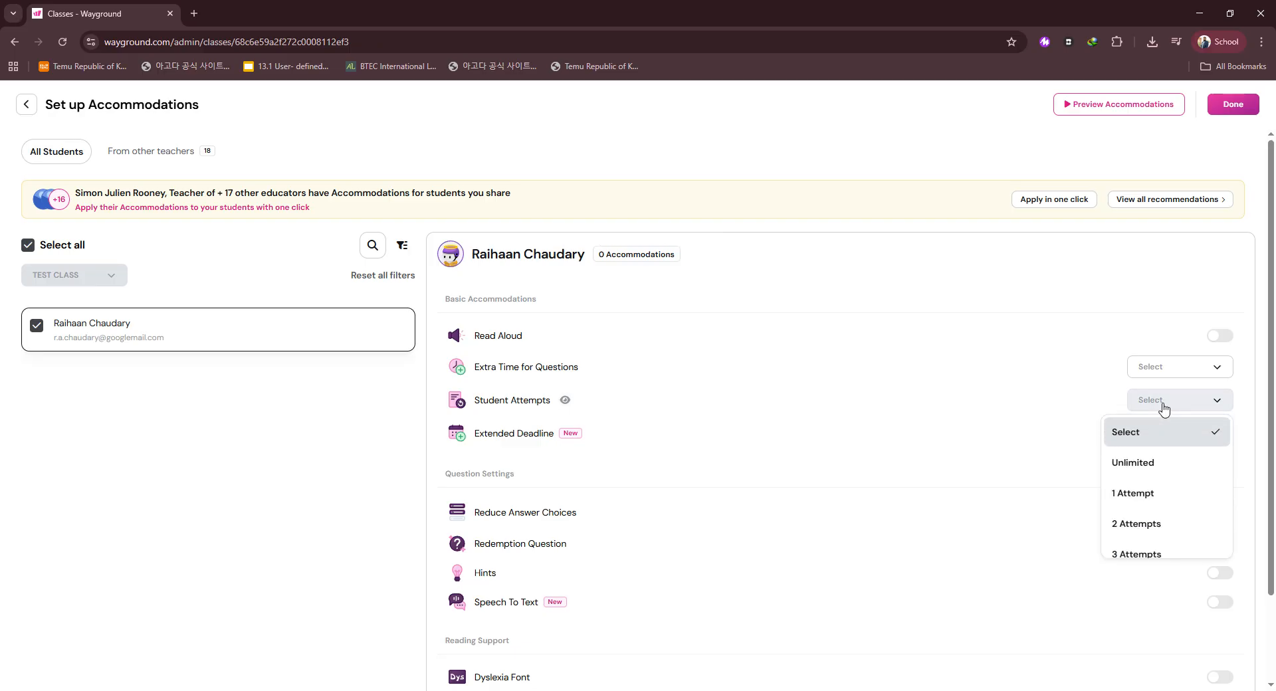
pyautogui.click(339, 459)
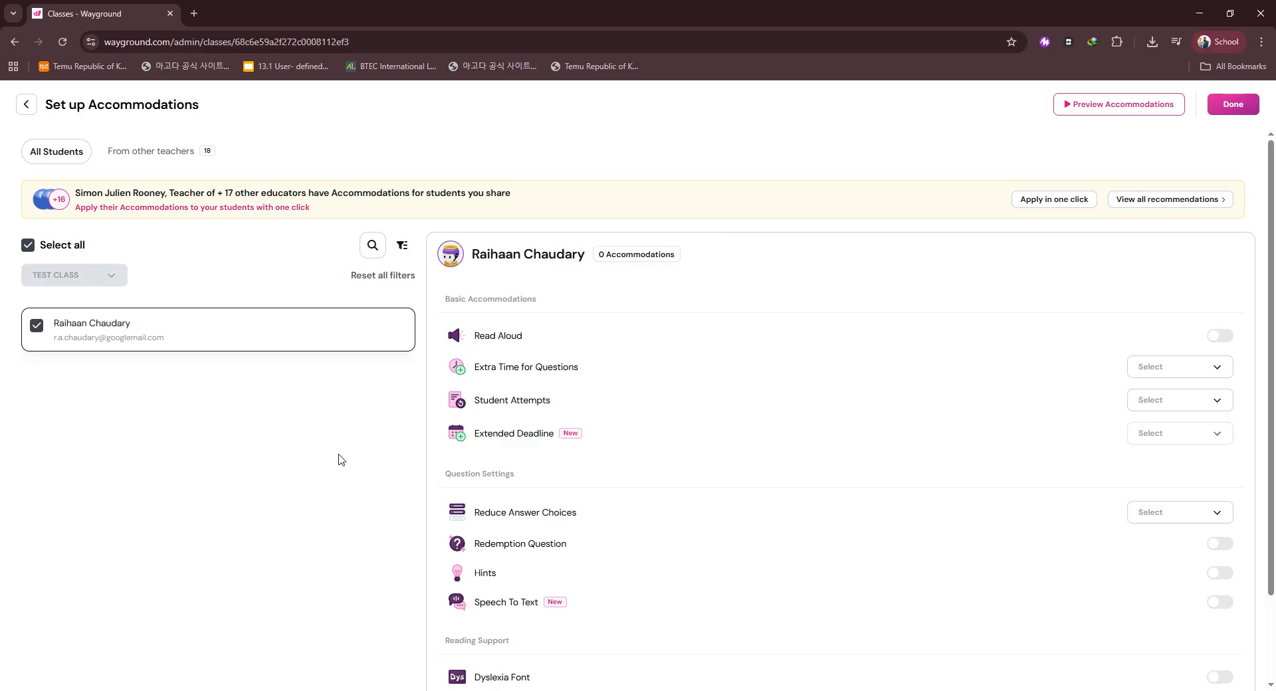
pyautogui.scroll(-1, 340, 459)
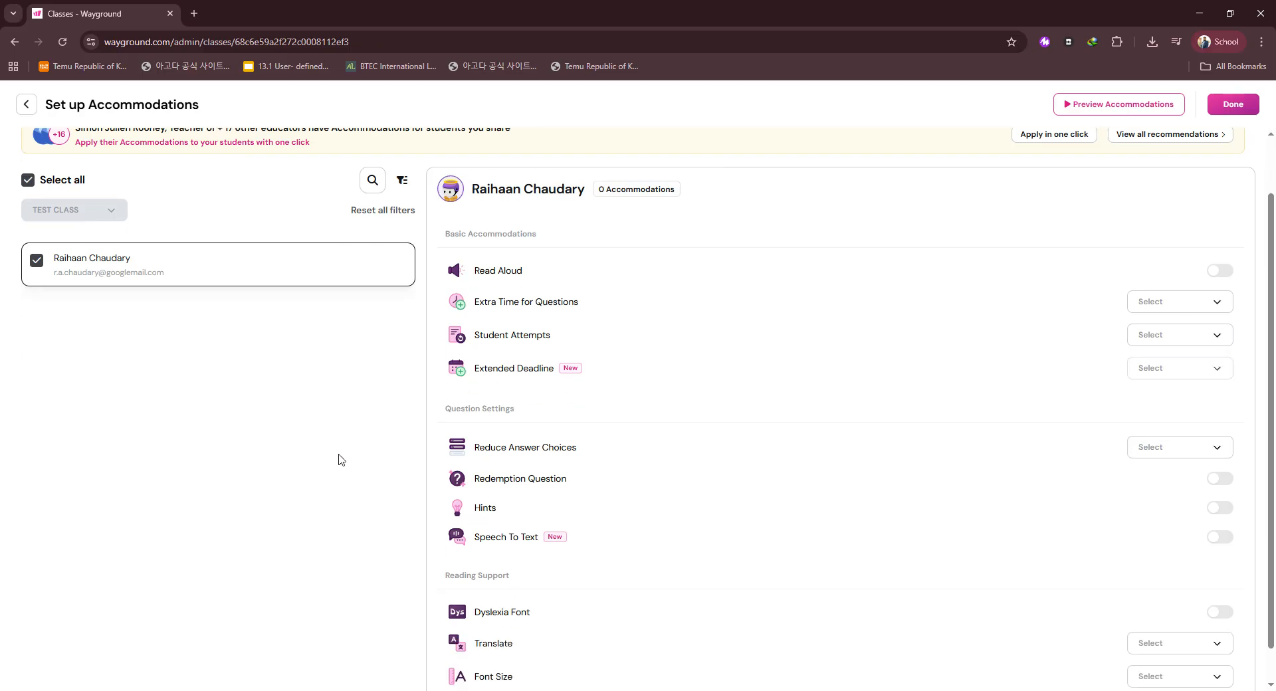
pyautogui.click(1177, 373)
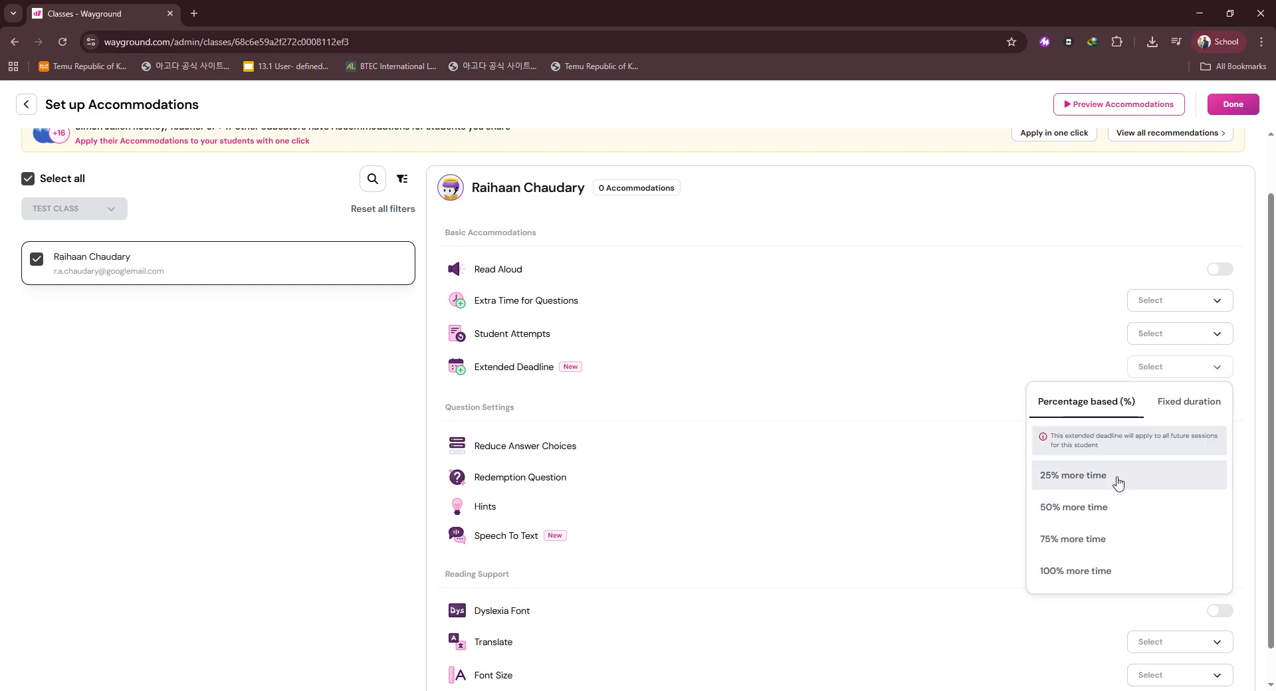
pyautogui.click(1183, 374)
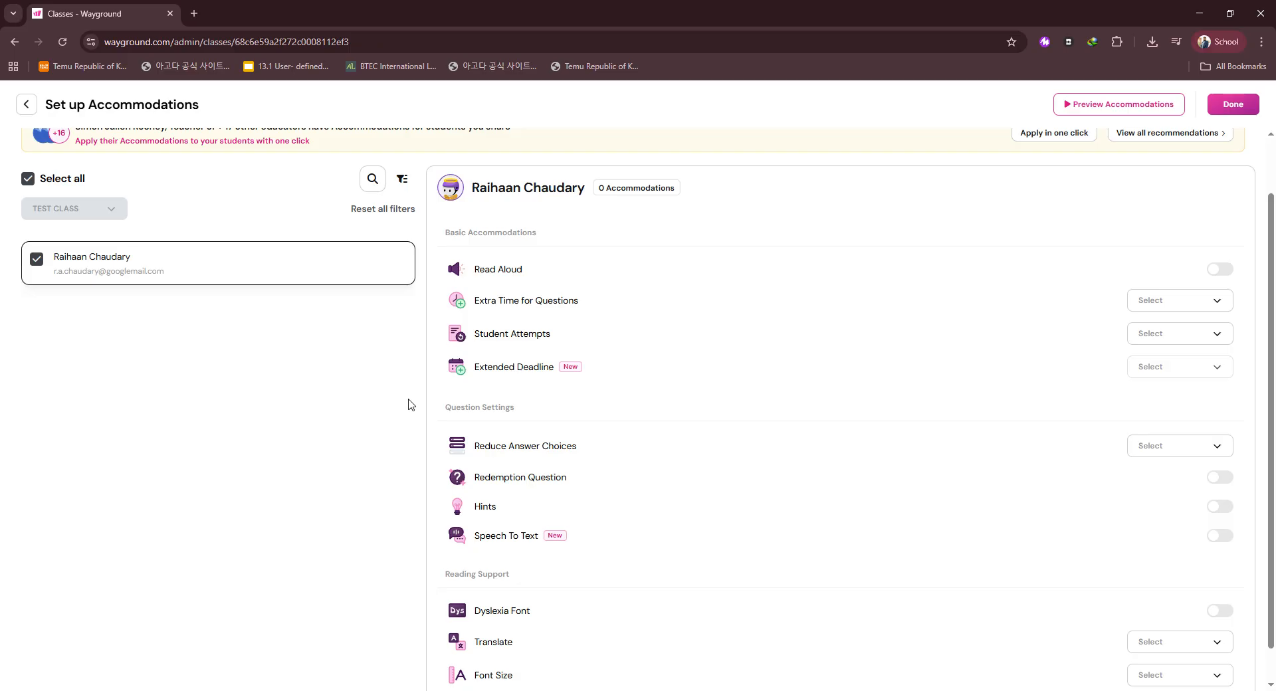
# Review the Reduce Answer Choices options under Question Settings without selecting one.
pyautogui.scroll(-1, 358, 395)
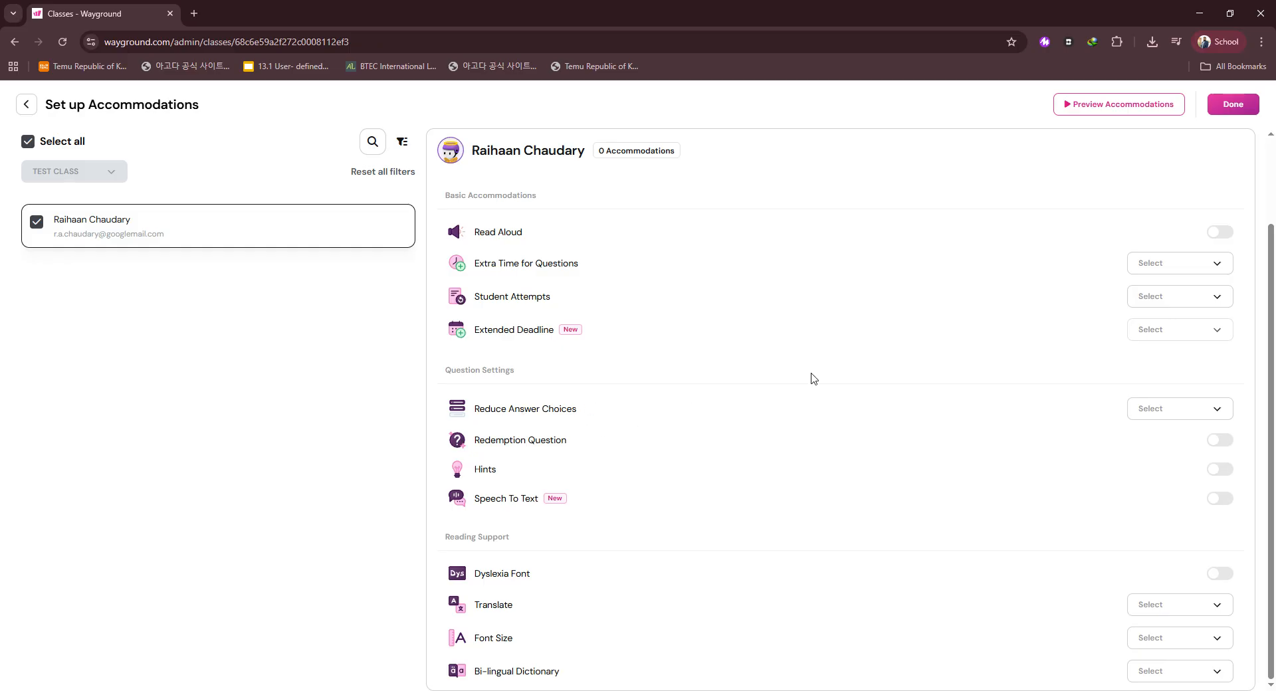
pyautogui.click(1177, 408)
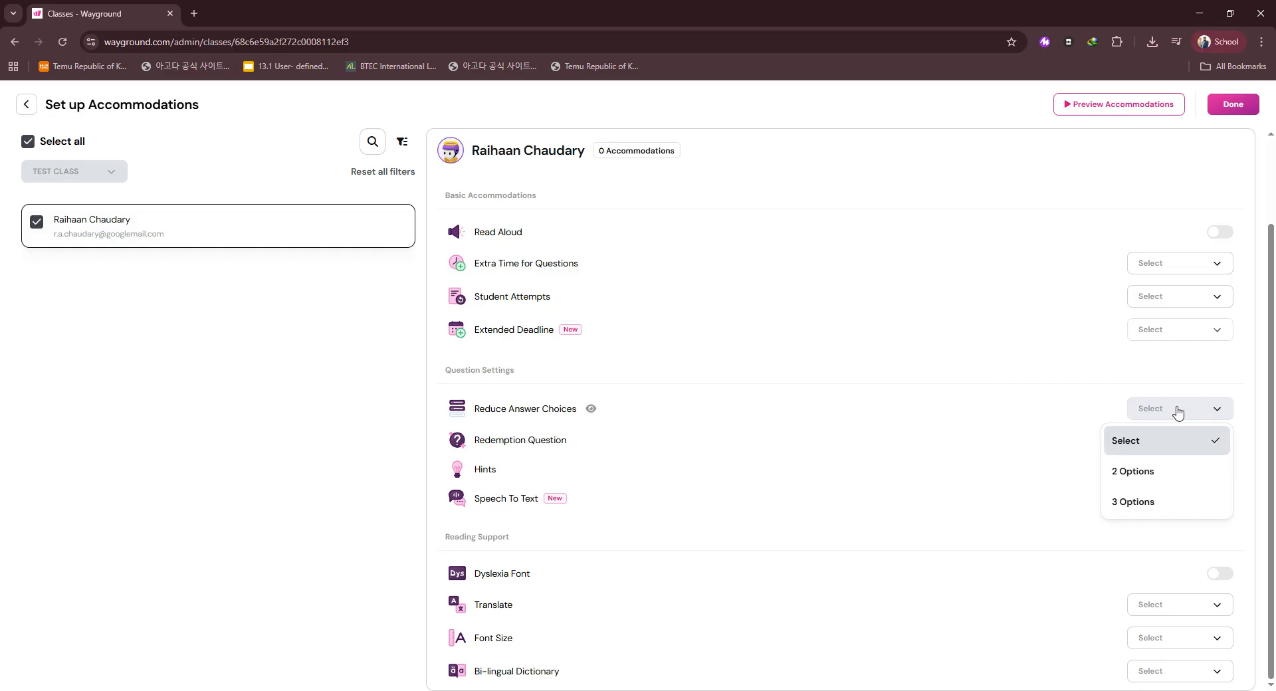
pyautogui.click(345, 464)
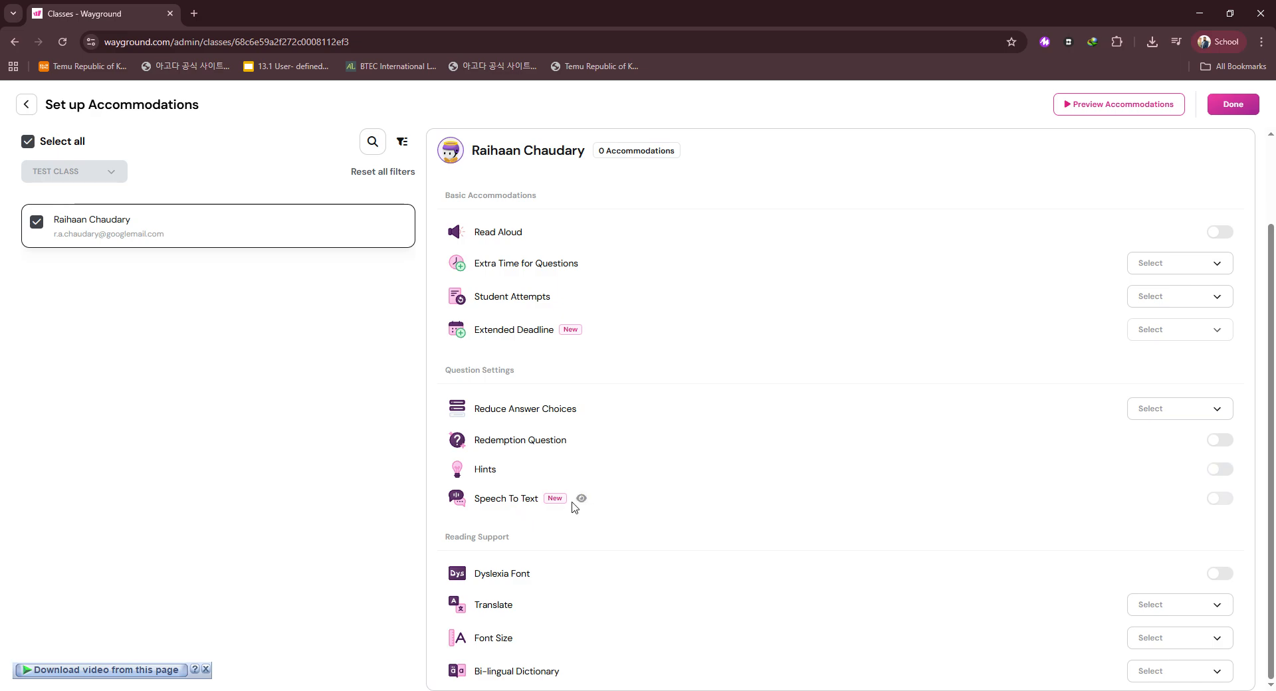
# Browse the Translate languages and the Font Size options under Reading Support without selecting any.
pyautogui.scroll(-2, 576, 508)
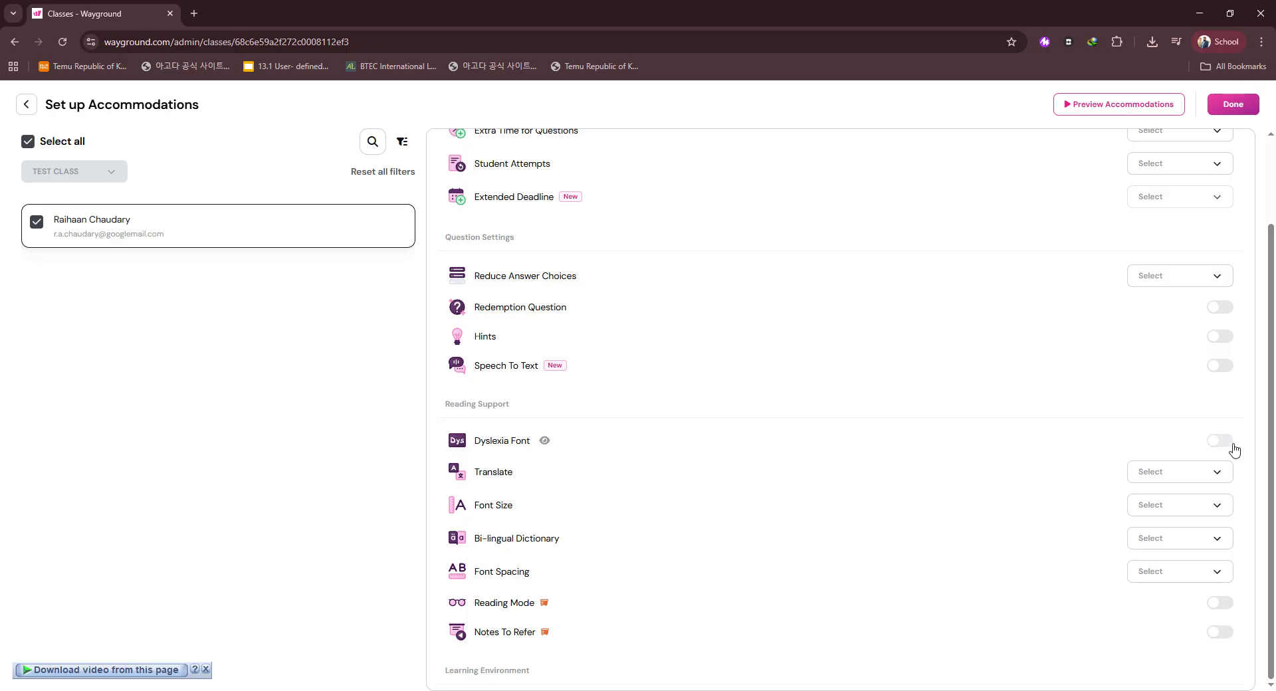
pyautogui.scroll(-2, 564, 384)
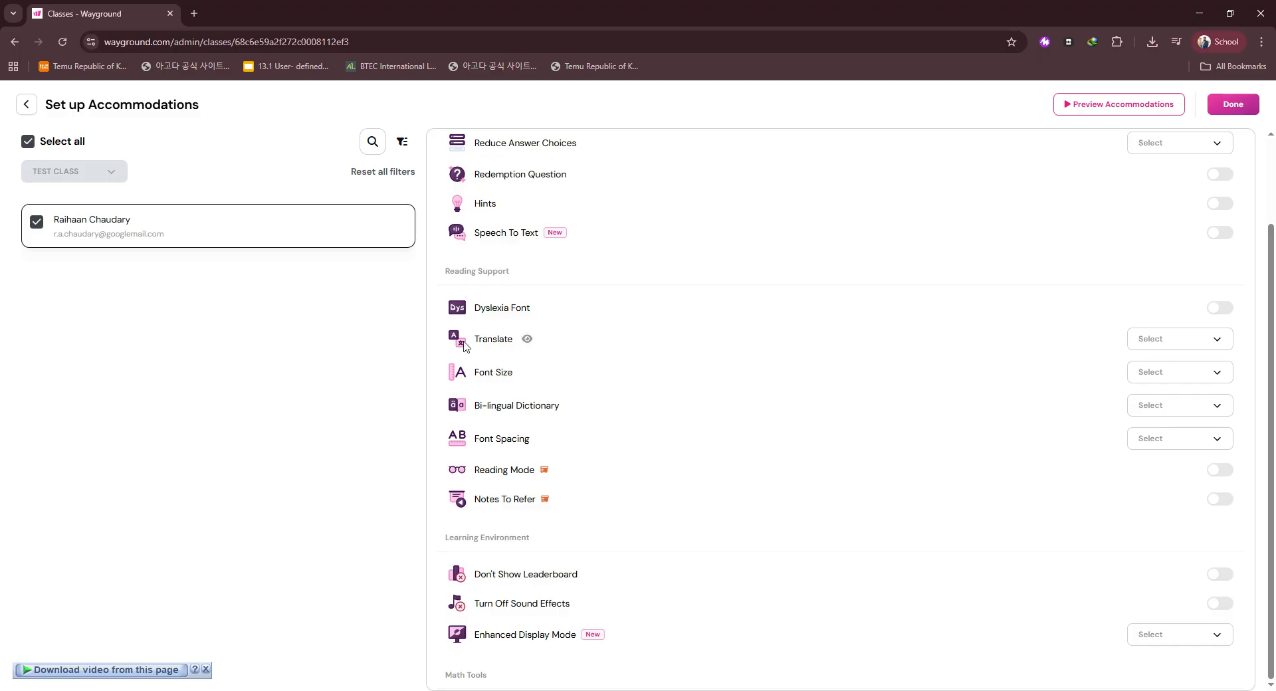
pyautogui.click(1170, 343)
pyautogui.scroll(-2, 1170, 475)
pyautogui.scroll(-6, 1169, 475)
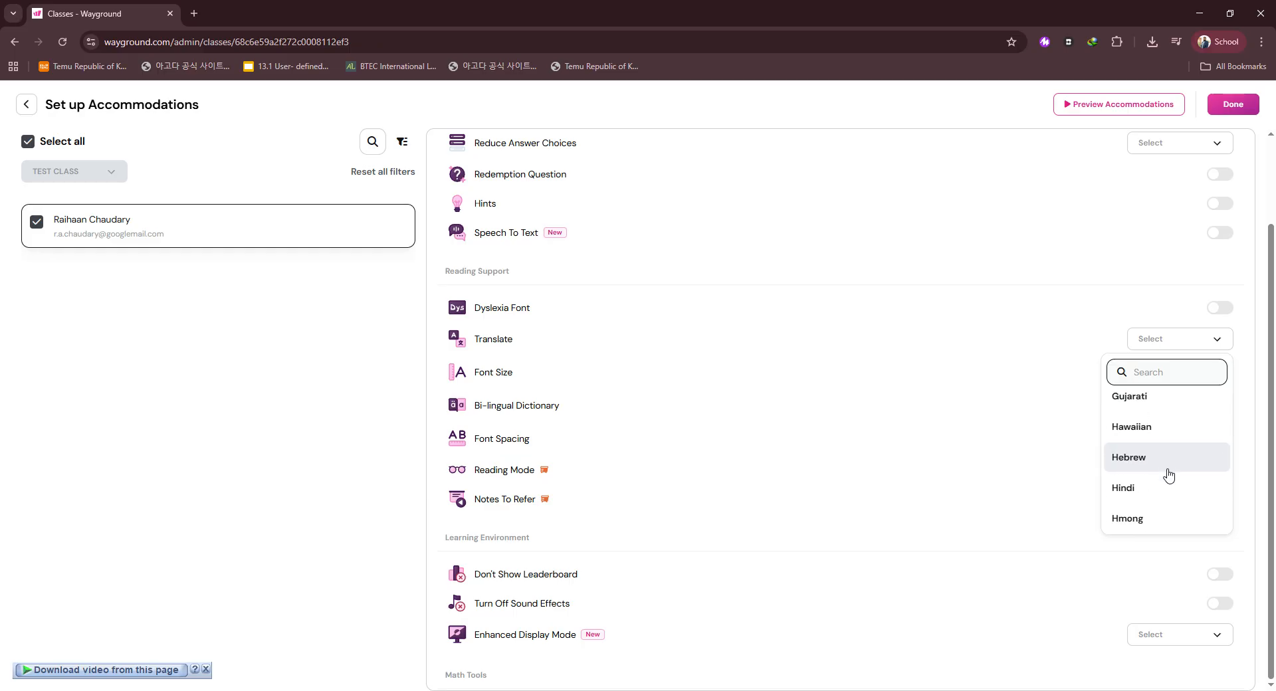
pyautogui.click(337, 487)
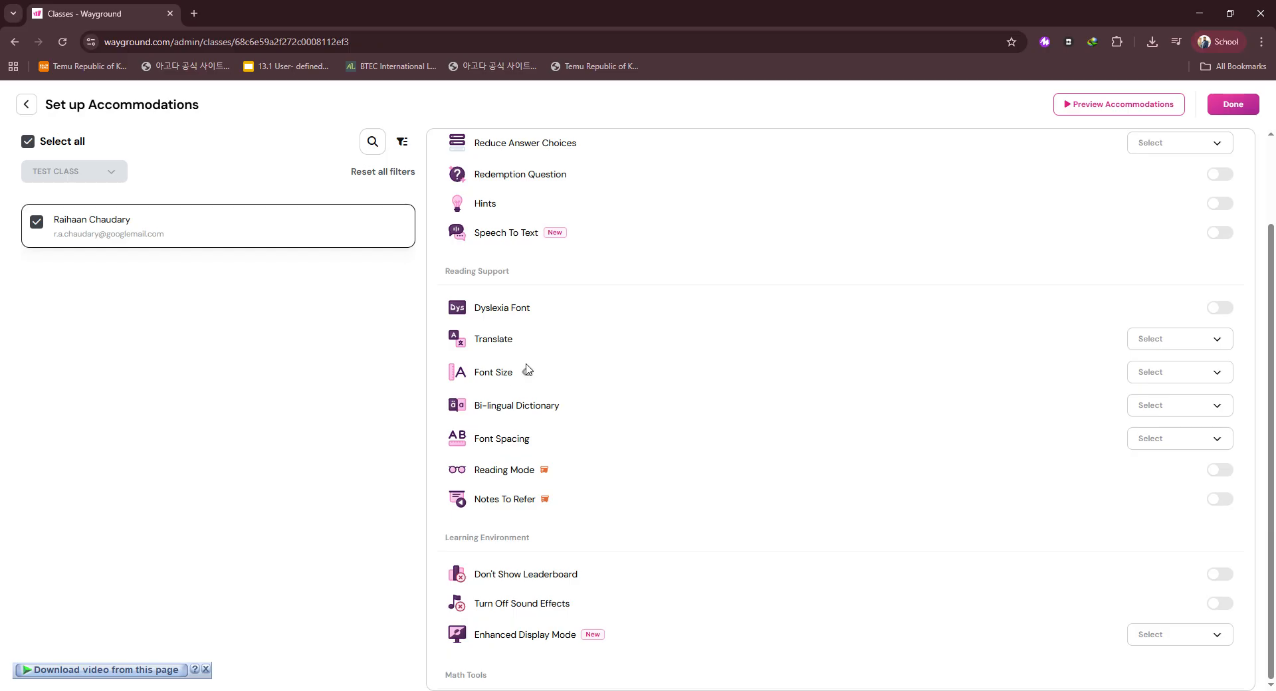
pyautogui.click(1156, 375)
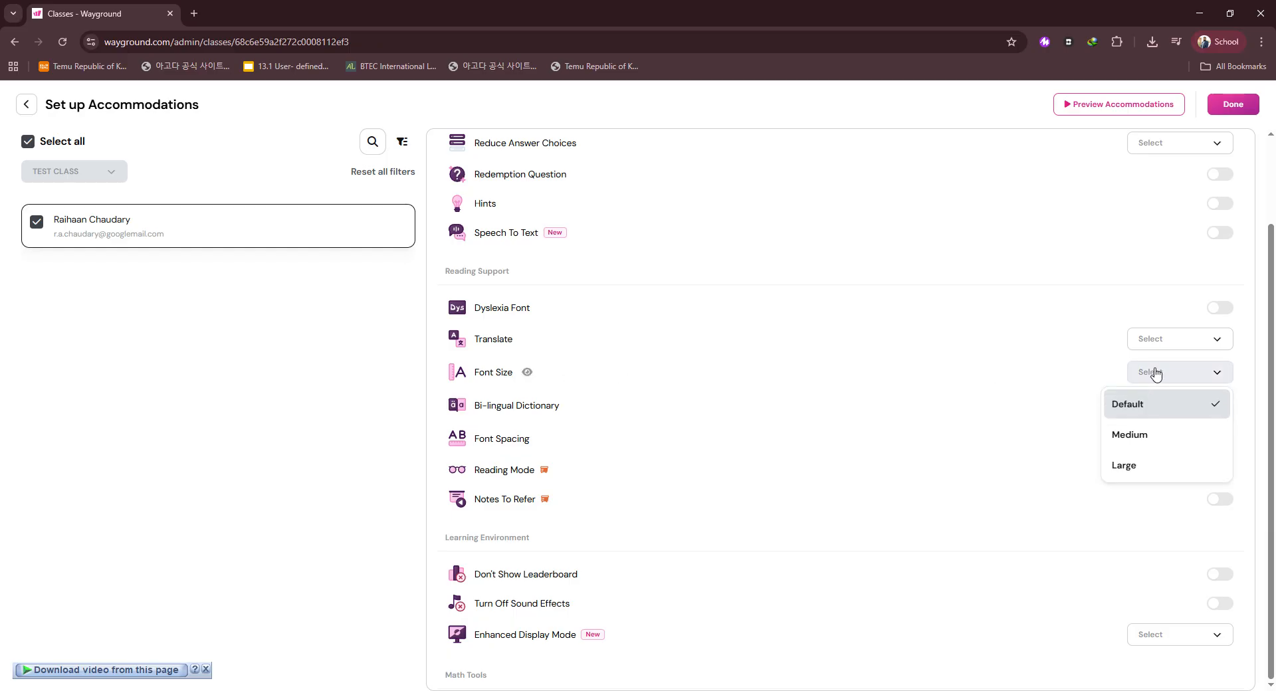
pyautogui.click(349, 438)
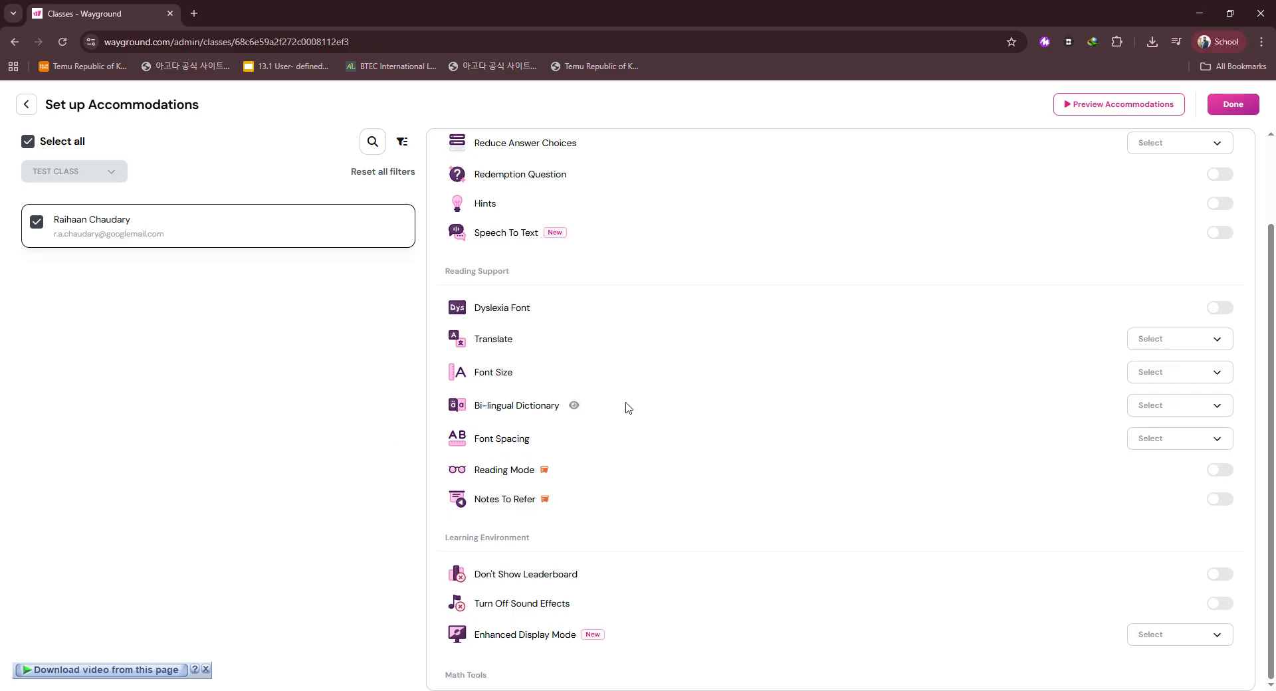
# Review the Bi-lingual Dictionary languages and the Translate preview, and look over the remaining accommodations down to Math Tools.
pyautogui.click(1190, 407)
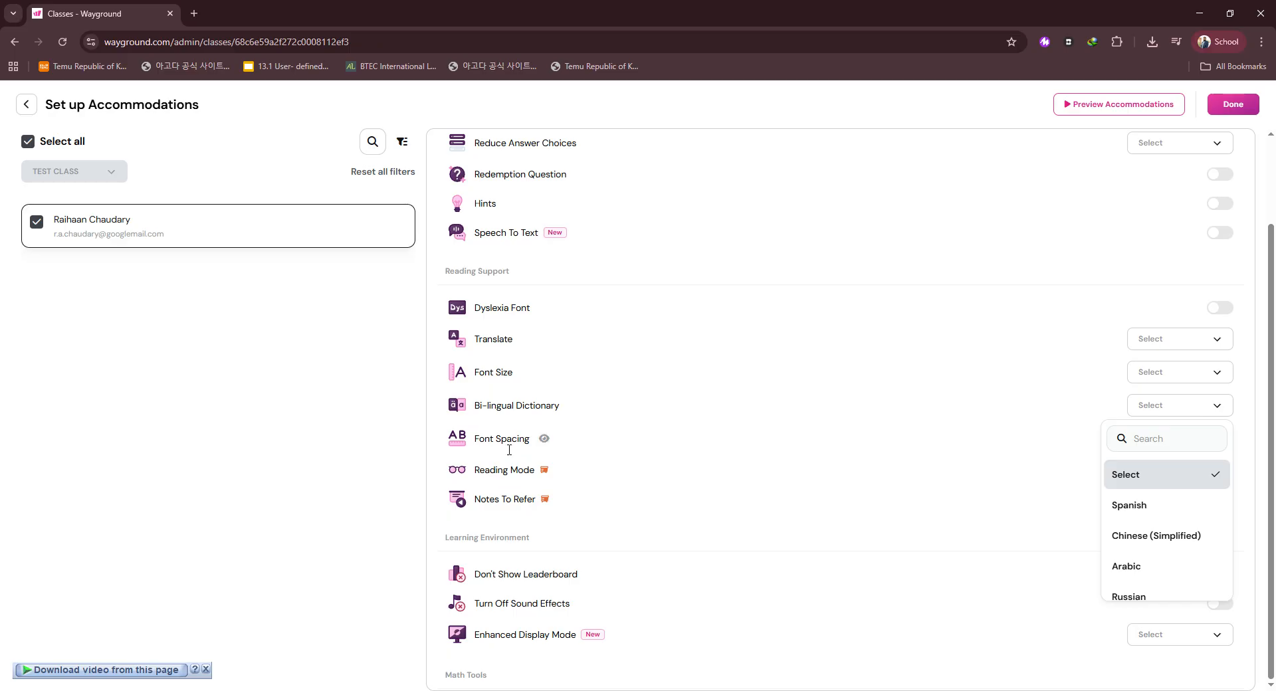
pyautogui.scroll(-1, 509, 450)
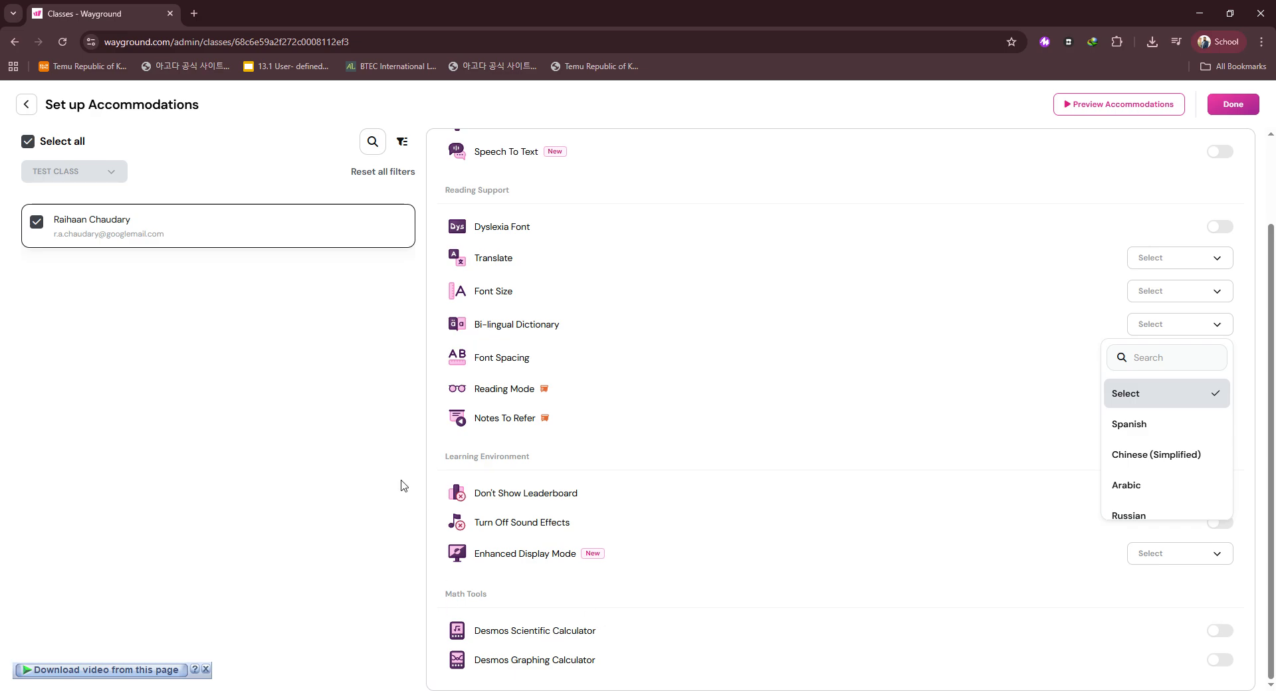
pyautogui.scroll(2, 398, 462)
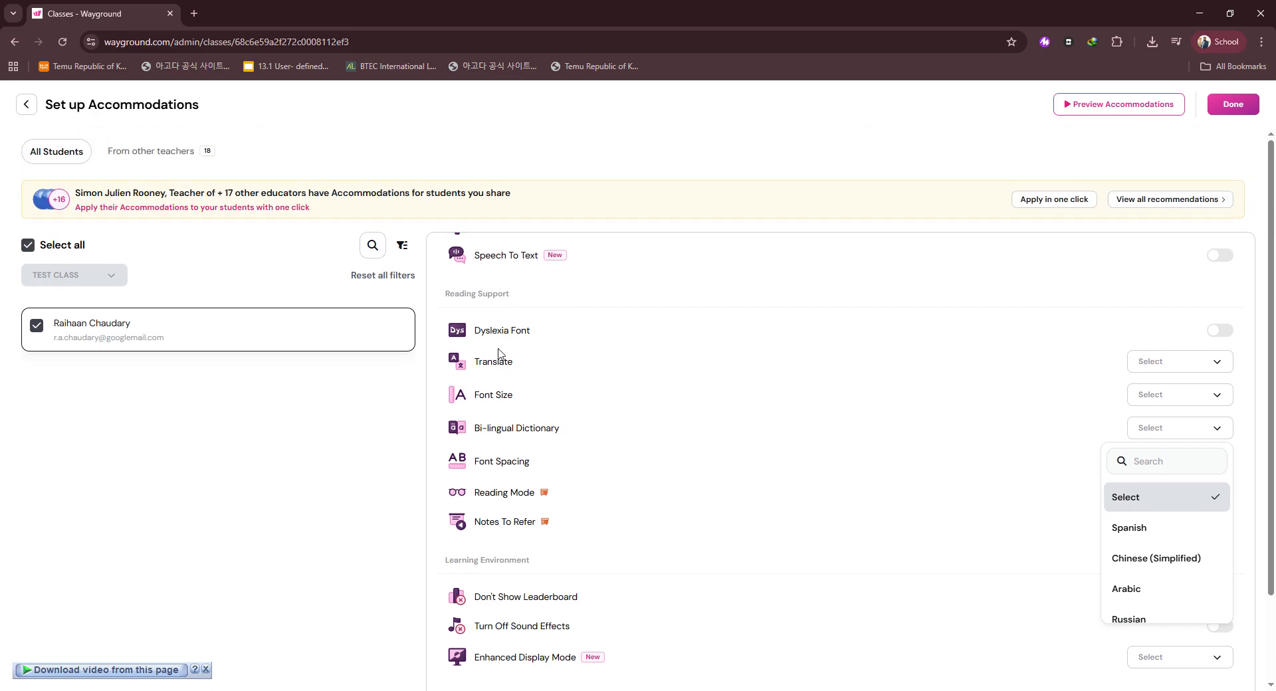
pyautogui.scroll(1, 537, 394)
pyautogui.scroll(2, 536, 396)
pyautogui.scroll(-3, 536, 396)
pyautogui.moveTo(532, 368)
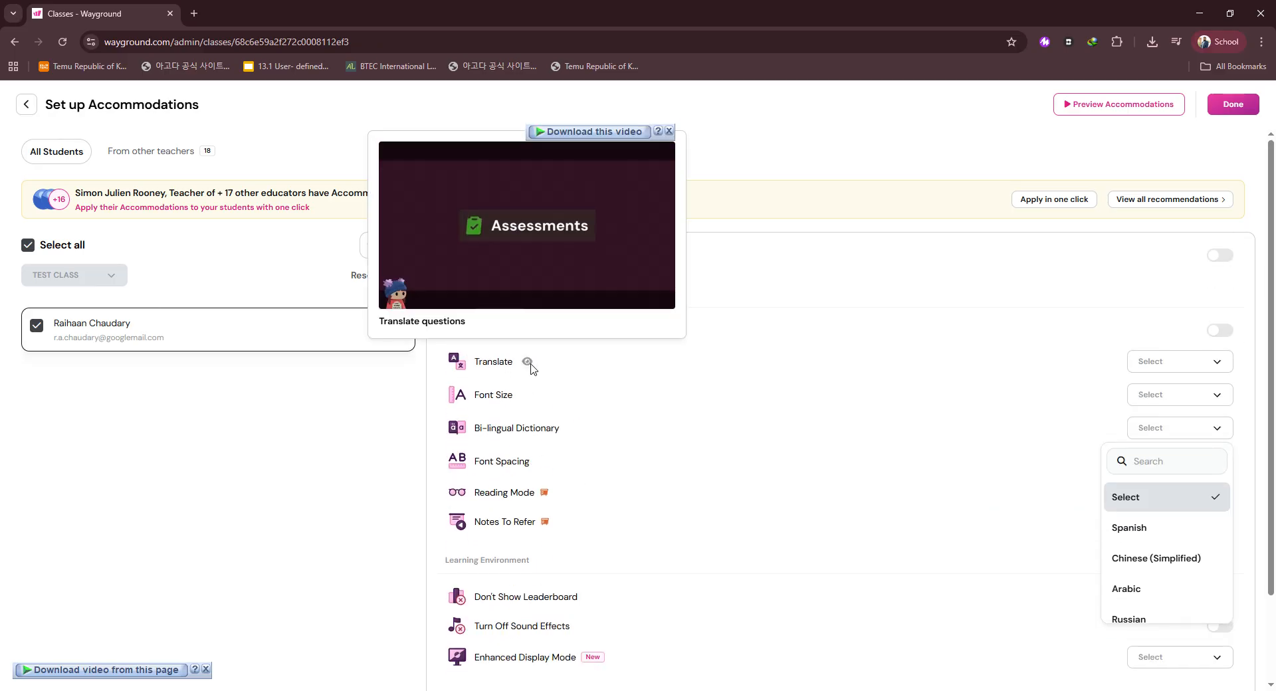
pyautogui.click(371, 418)
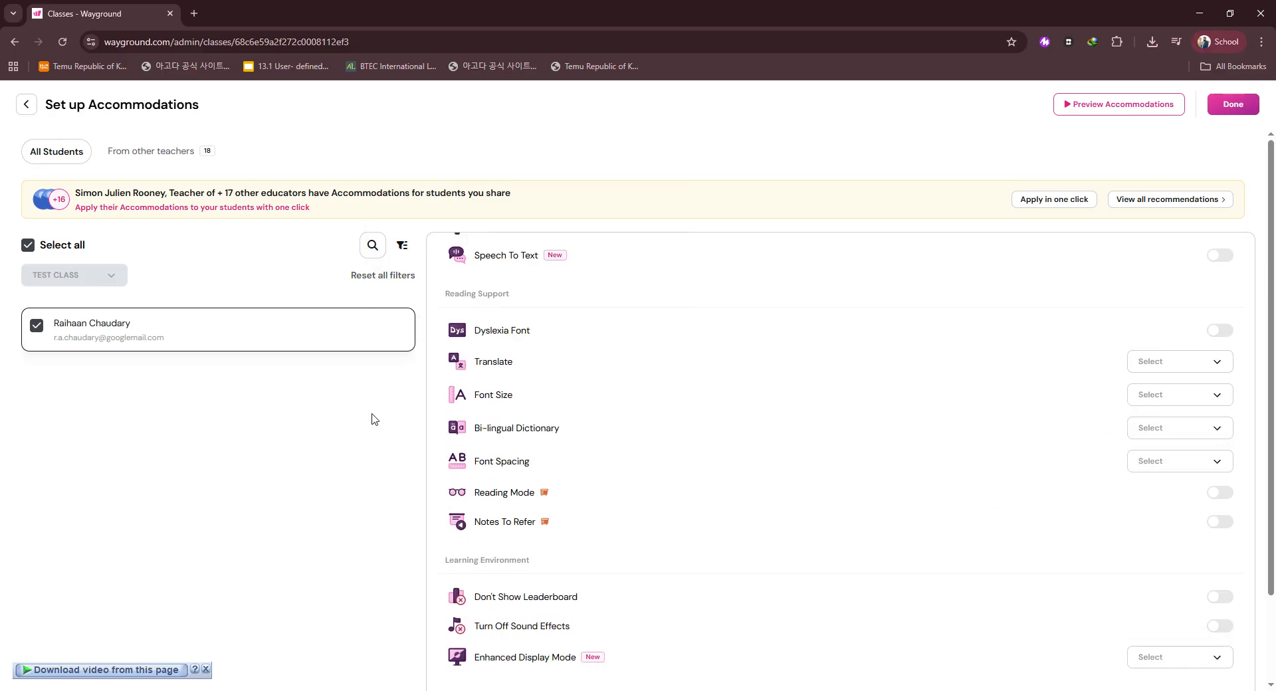
pyautogui.scroll(-2, 372, 419)
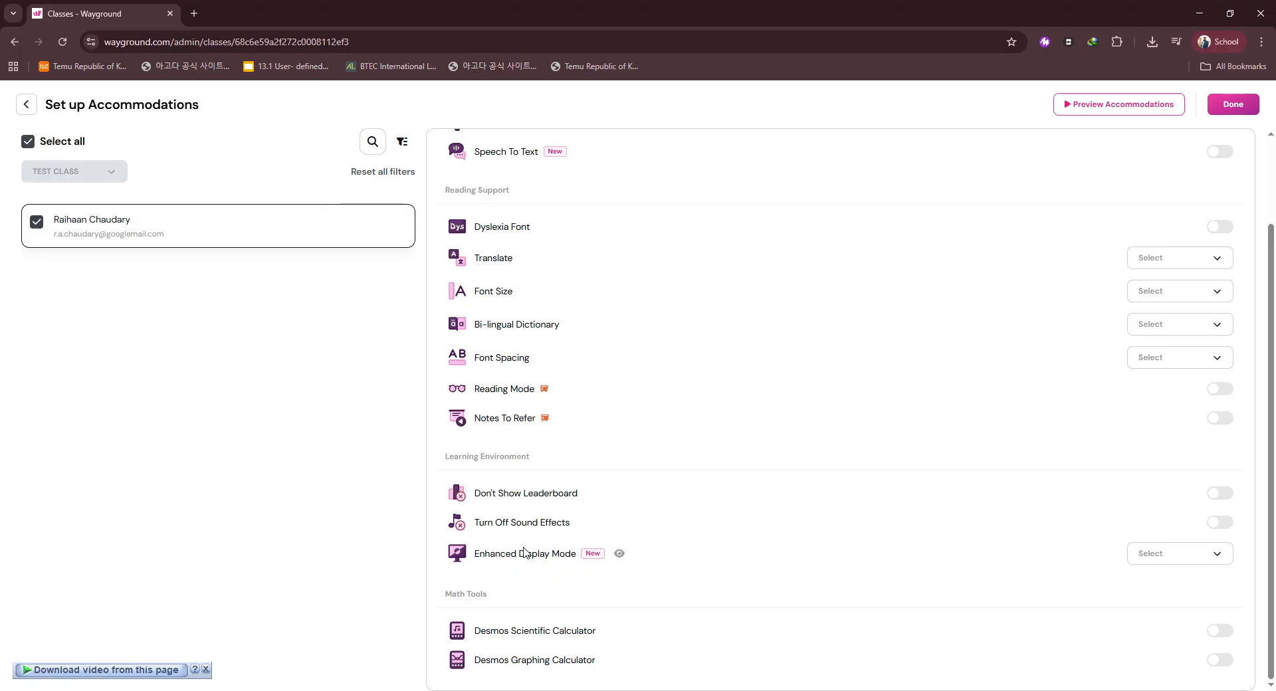
# Leave the accommodations setup and open the resource search on the home page.
pyautogui.click(25, 107)
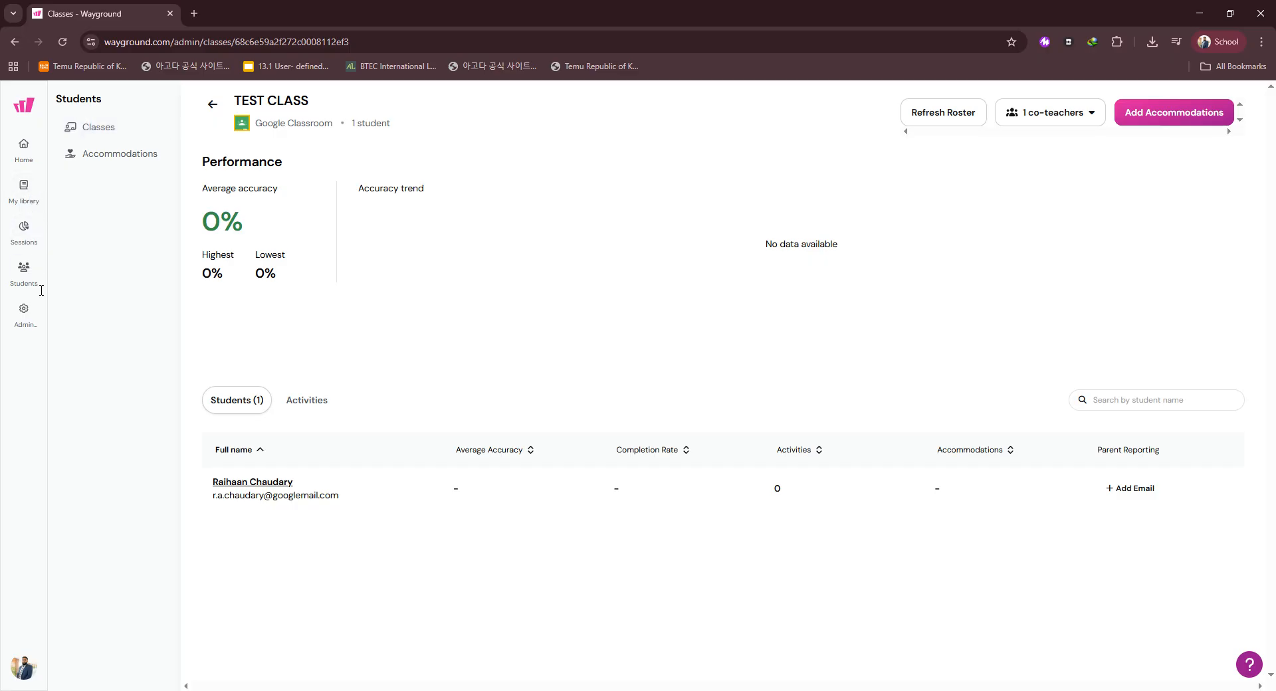
pyautogui.click(35, 150)
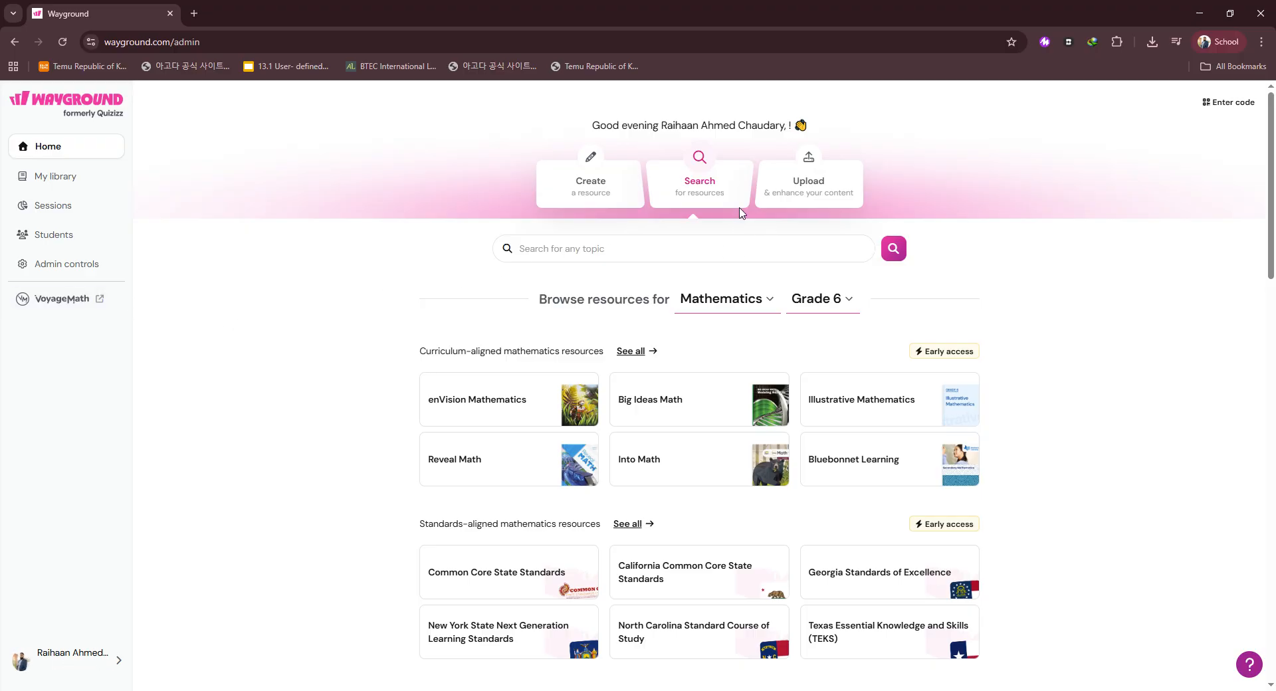
pyautogui.click(719, 194)
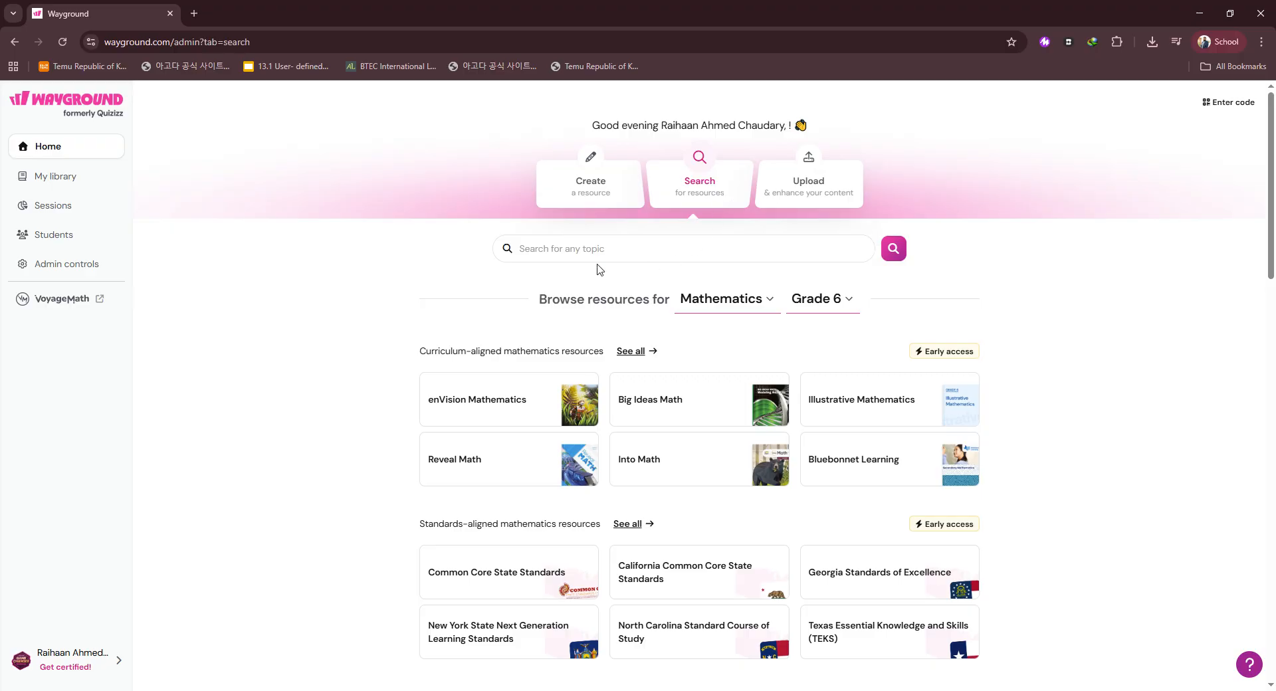
# Search the resources for "a level cryptography".
pyautogui.click(596, 255)
pyautogui.click(296, 285)
pyautogui.click(629, 257)
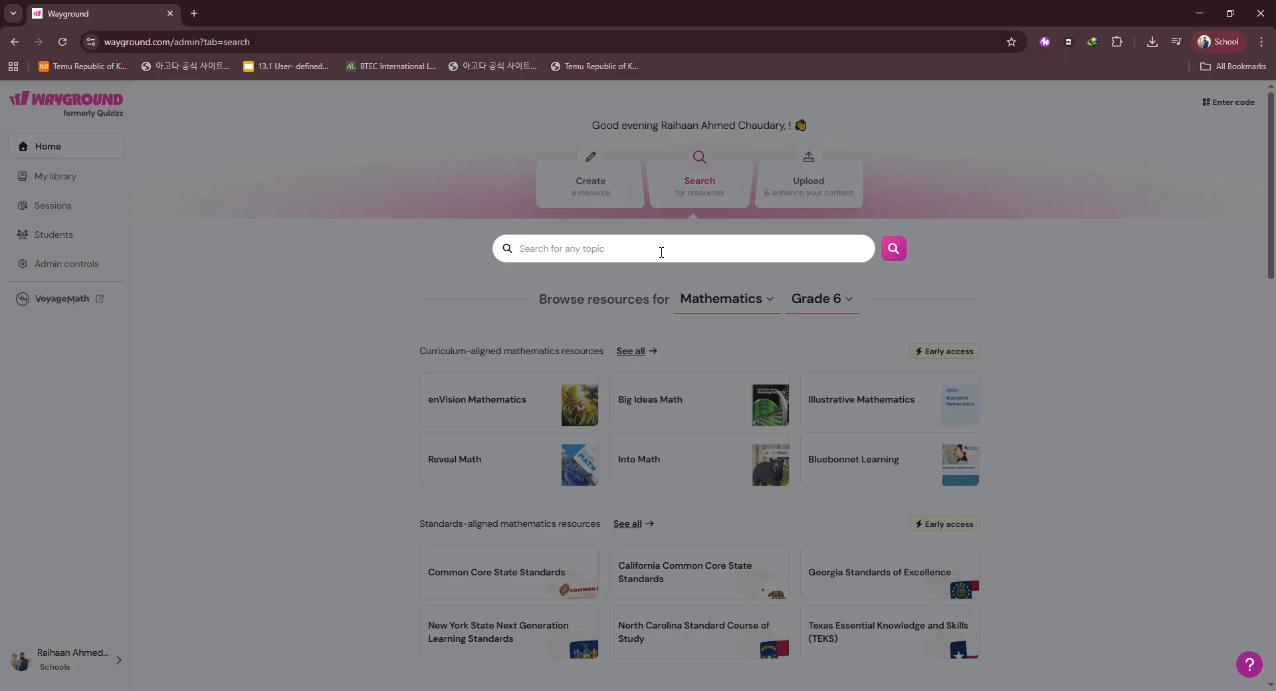
pyautogui.write('a level cry')
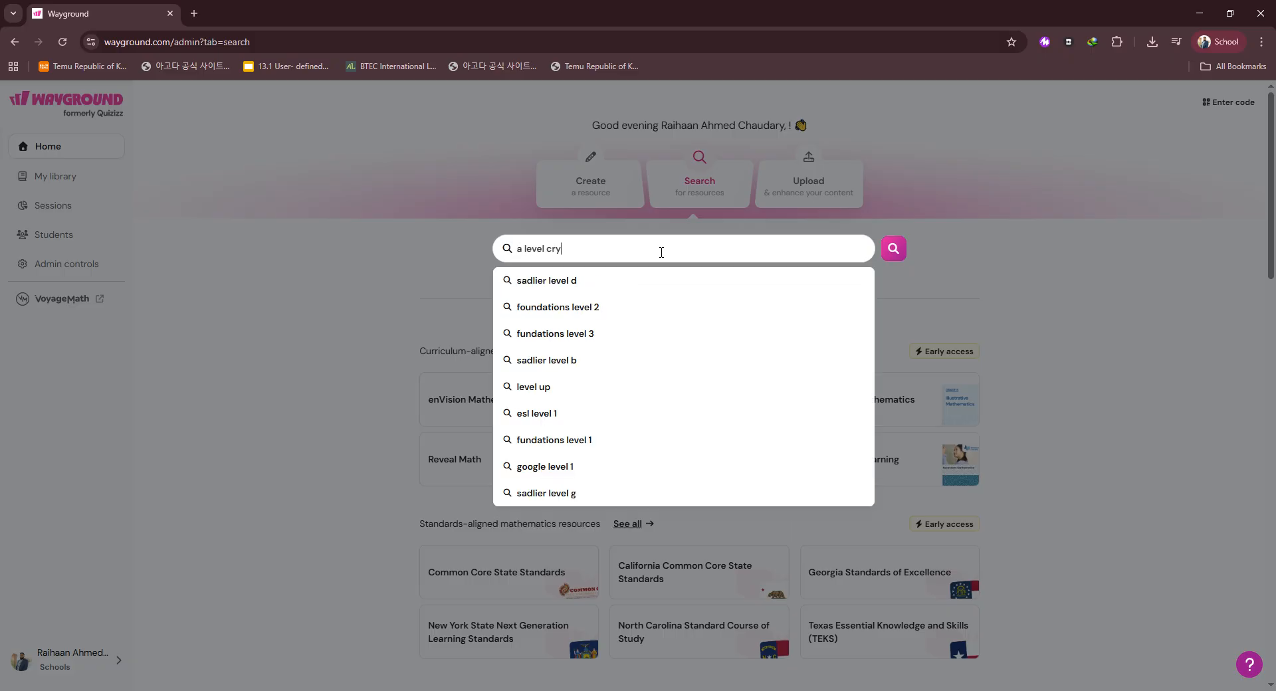
pyautogui.write('ptograph')
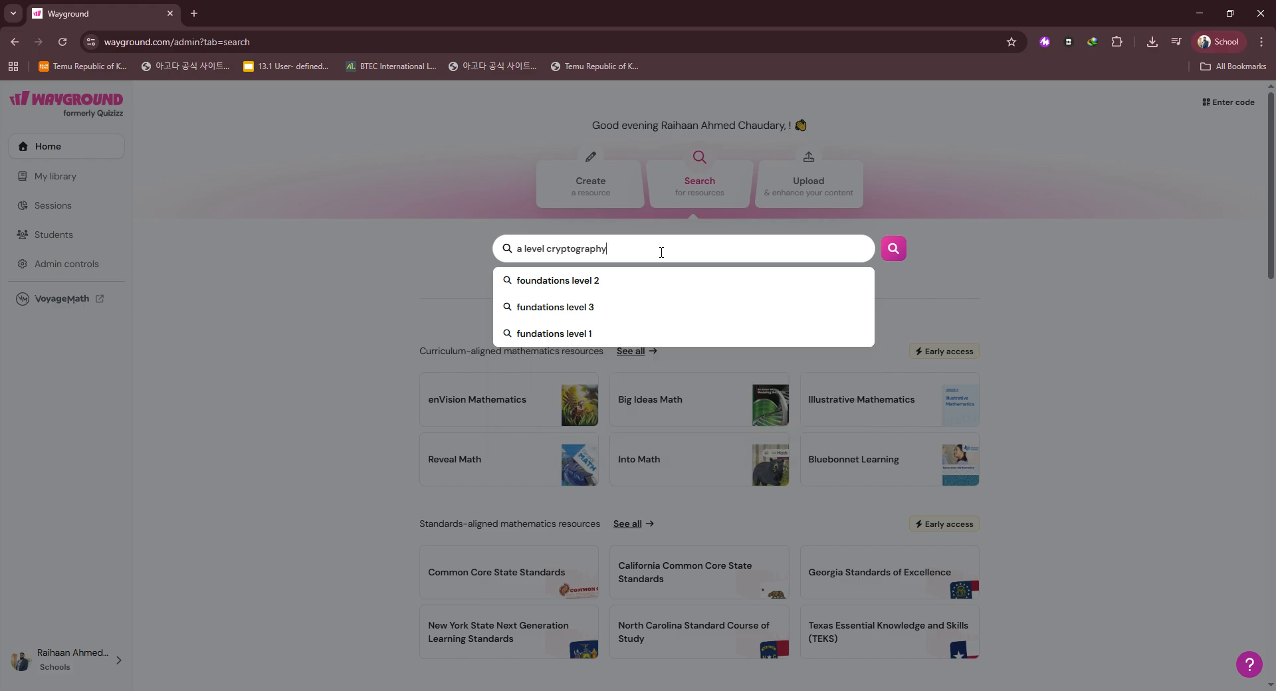
pyautogui.write('y')
pyautogui.press('Return')
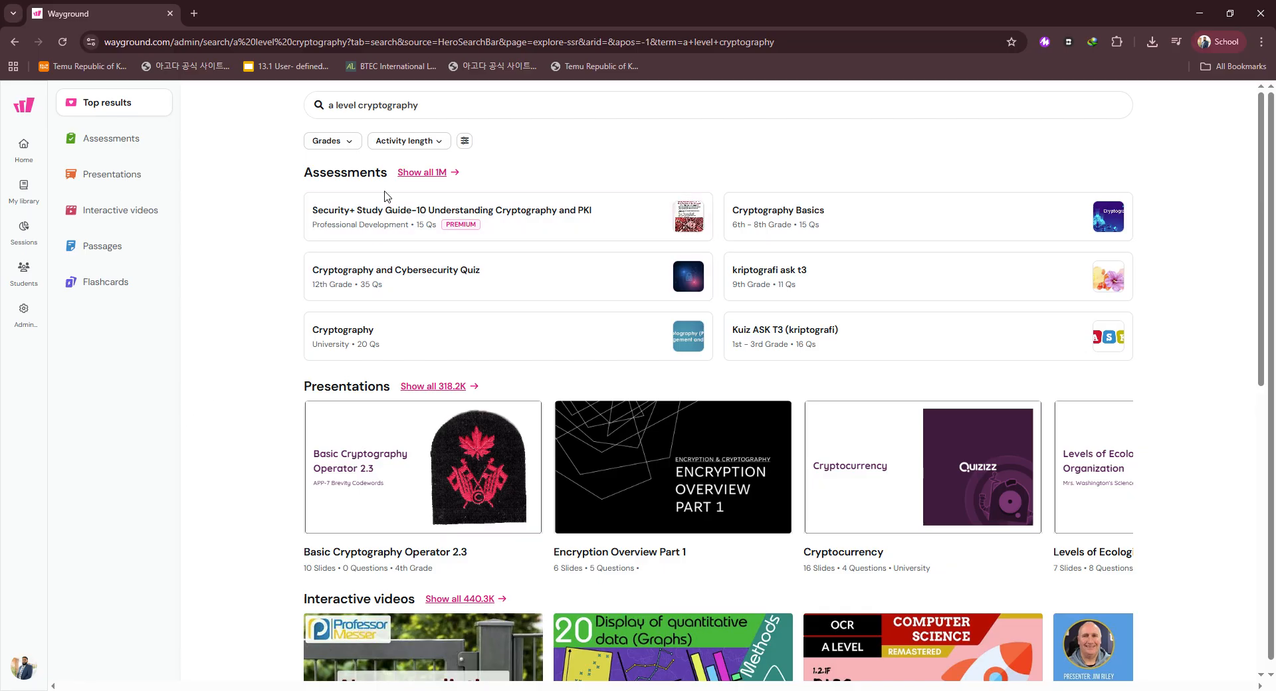
# Look over the presentations, interactive videos, flashcards and passages in the search results, and return to the assessments.
pyautogui.scroll(-5, 254, 475)
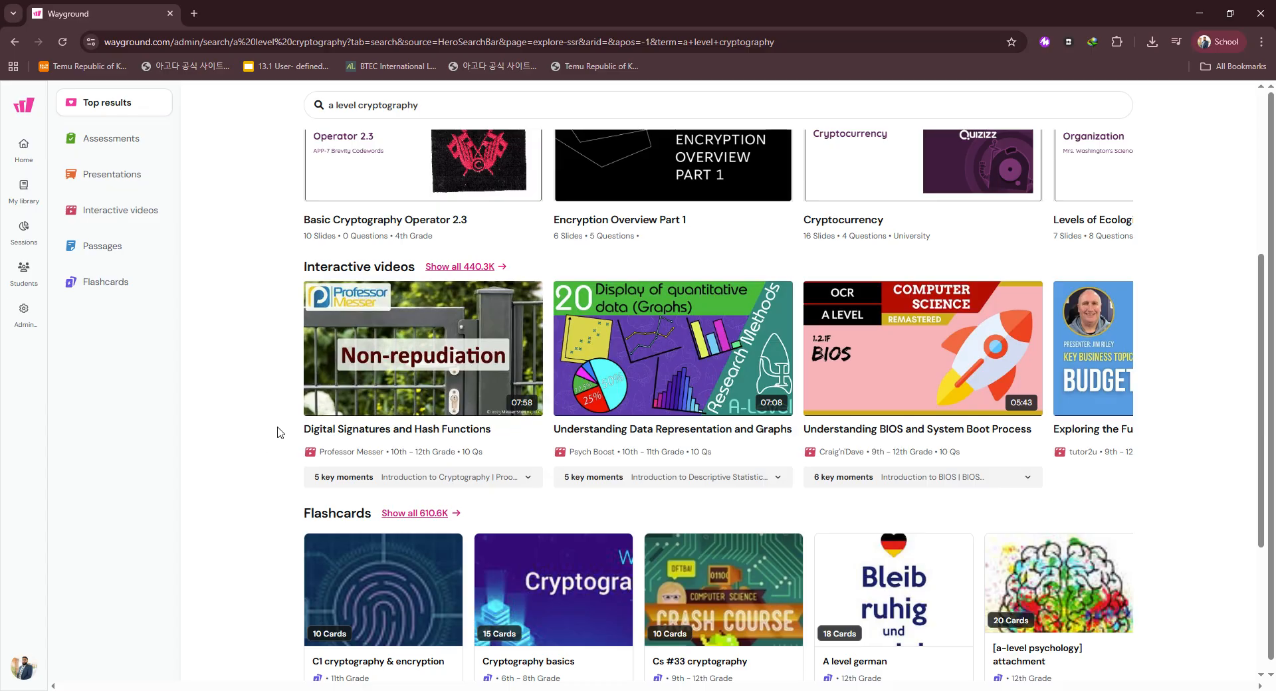
pyautogui.scroll(-1, 281, 428)
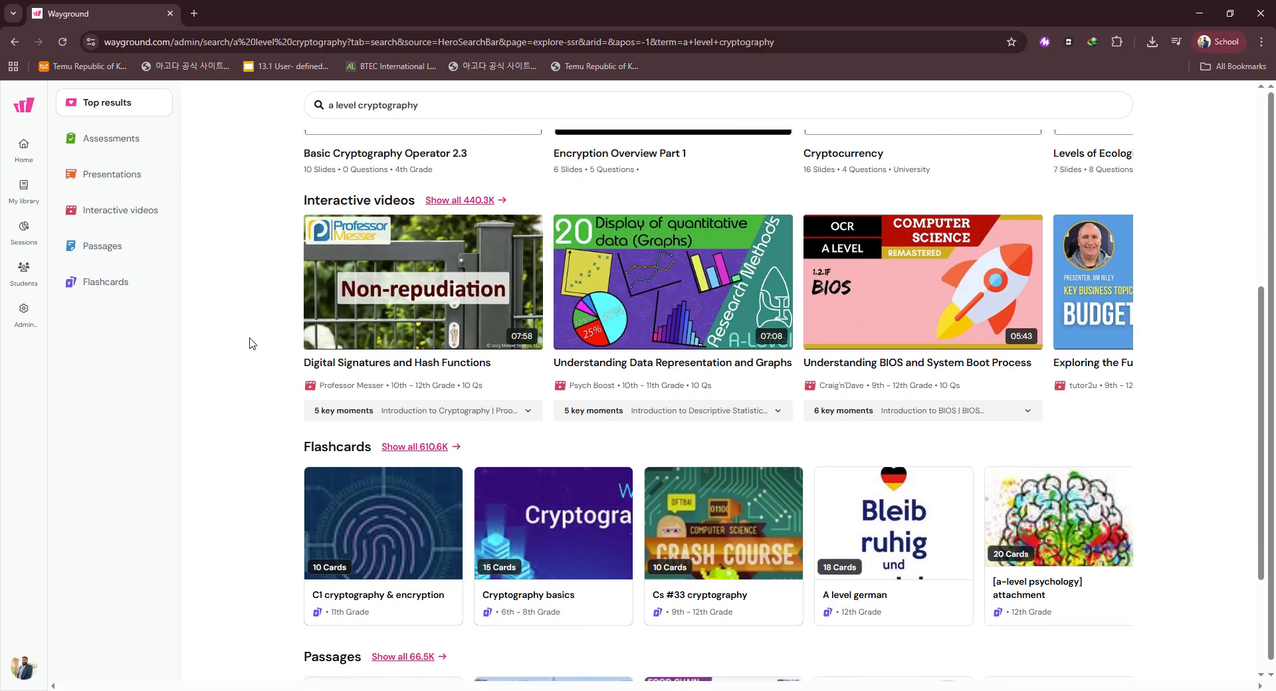
pyautogui.scroll(-2, 266, 366)
pyautogui.scroll(-1, 269, 379)
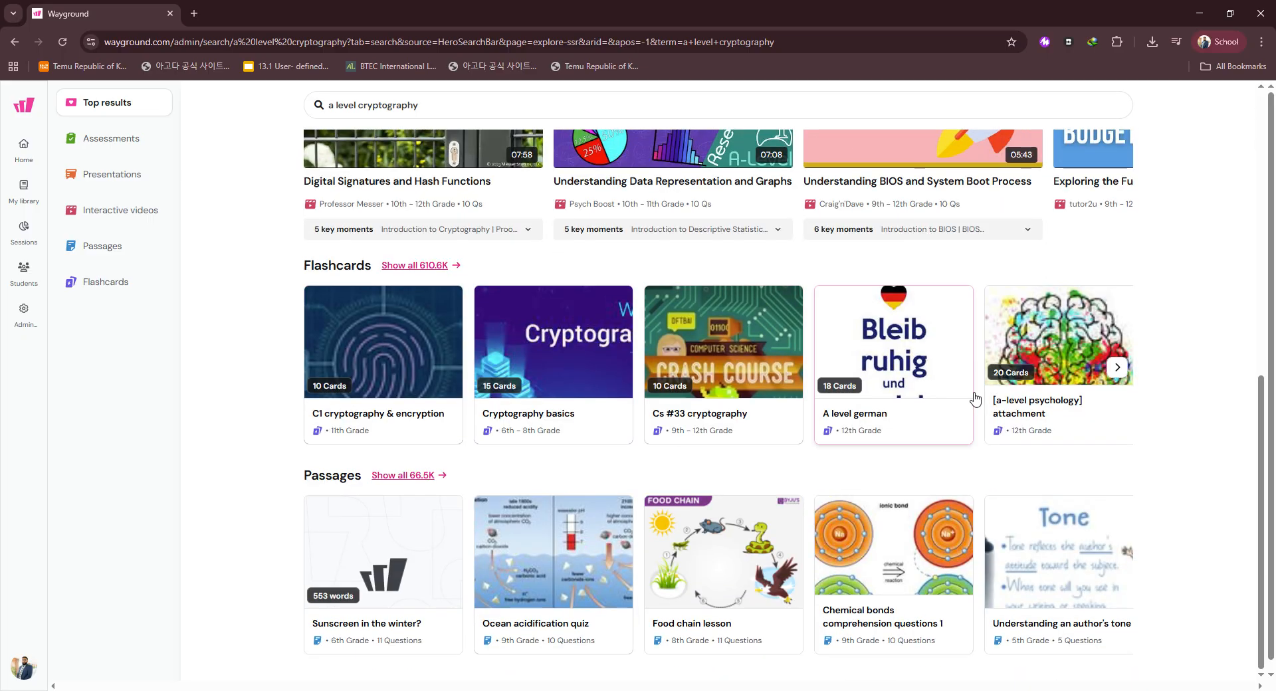
pyautogui.scroll(8, 465, 408)
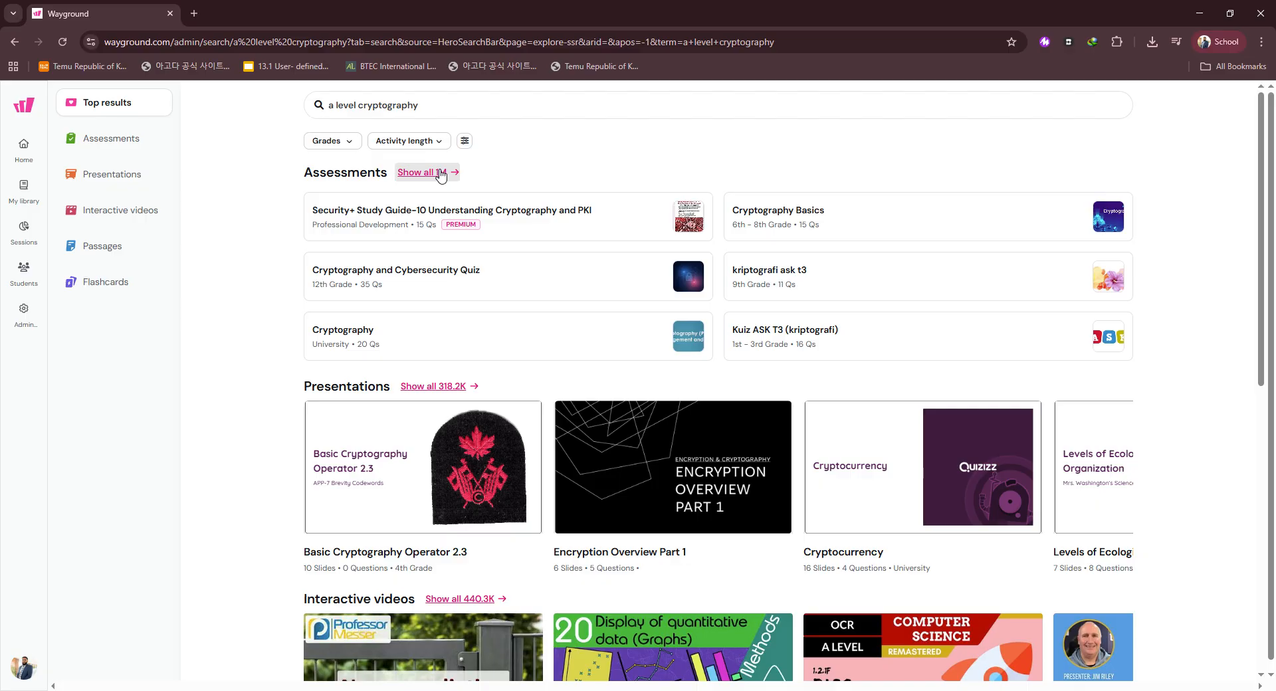
# Filter the search results to 12th Grade and look over the filtered resources.
pyautogui.click(344, 147)
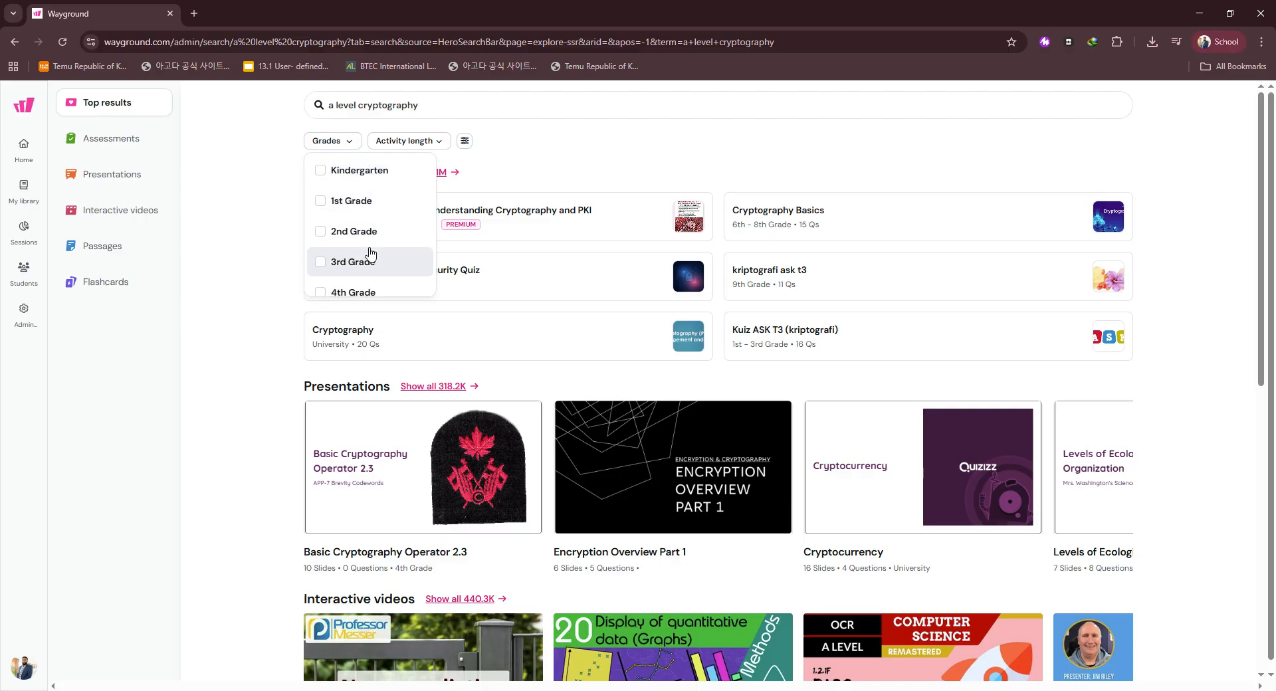
pyautogui.scroll(-5, 370, 253)
pyautogui.click(362, 174)
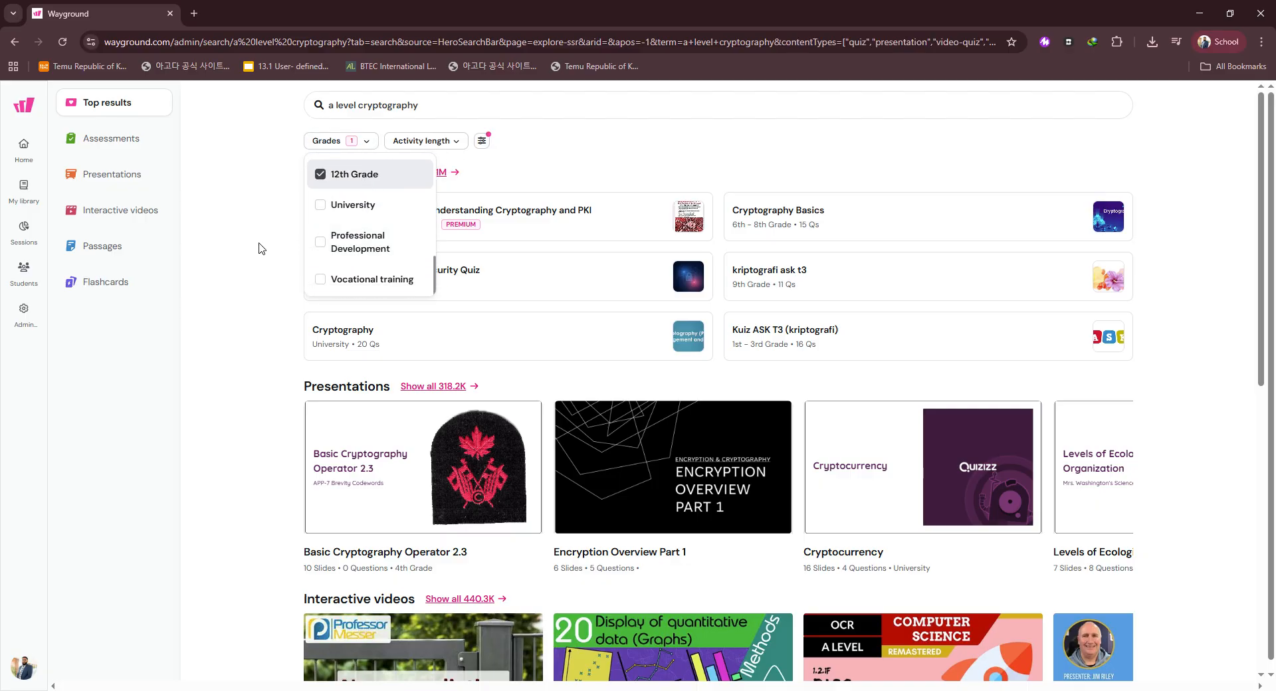
pyautogui.click(259, 249)
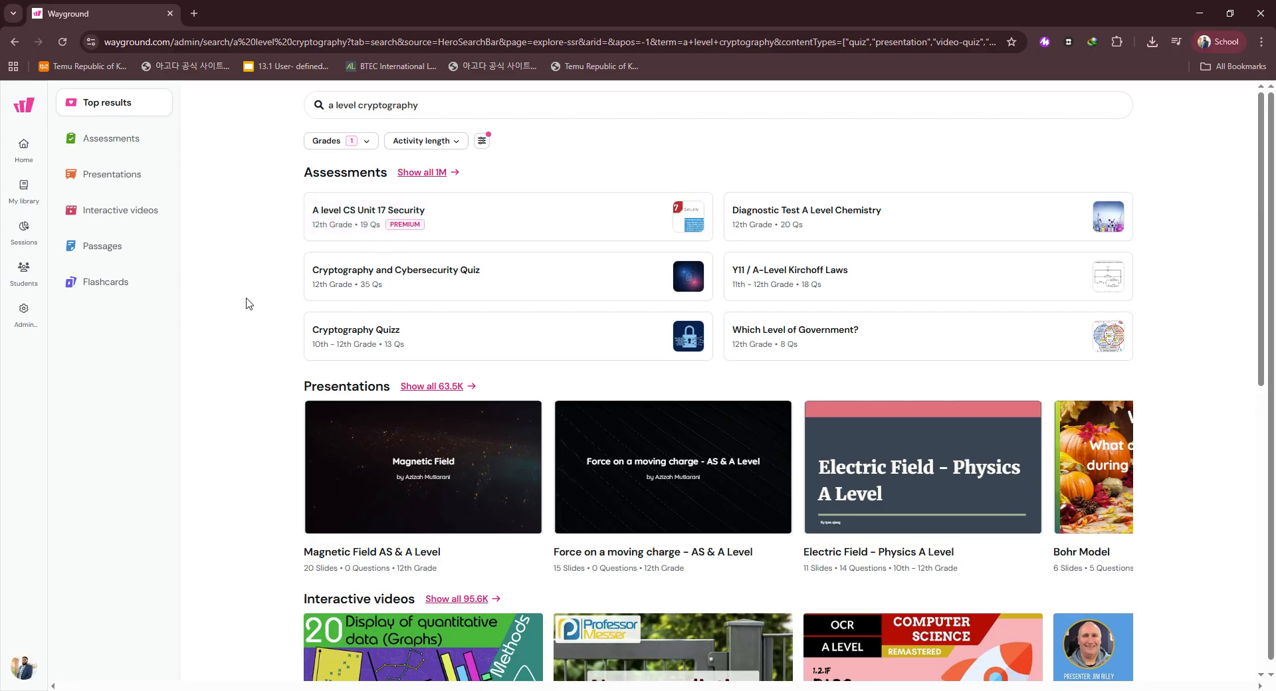
pyautogui.scroll(-4, 251, 278)
pyautogui.scroll(4, 251, 278)
# From the home page, upload Networks L3 Topologies.pptx from the device and create a Presentation with auto-generated questions from its 15 slides.
pyautogui.click(23, 149)
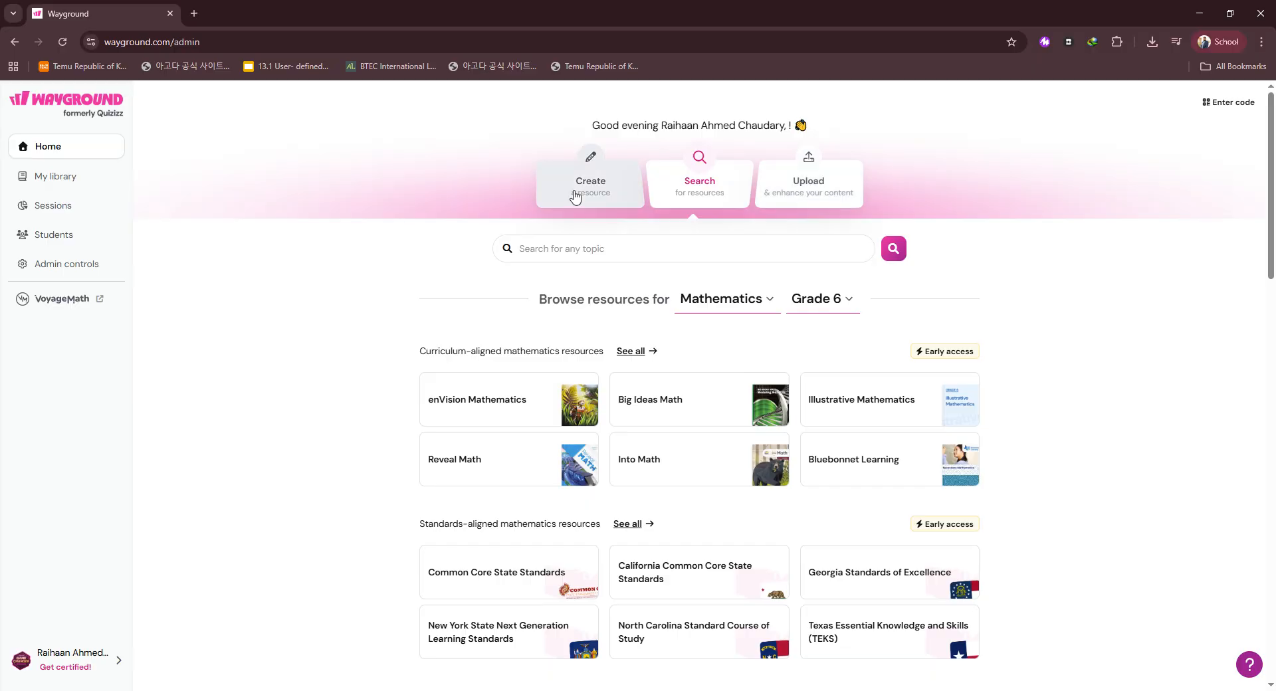
pyautogui.click(785, 195)
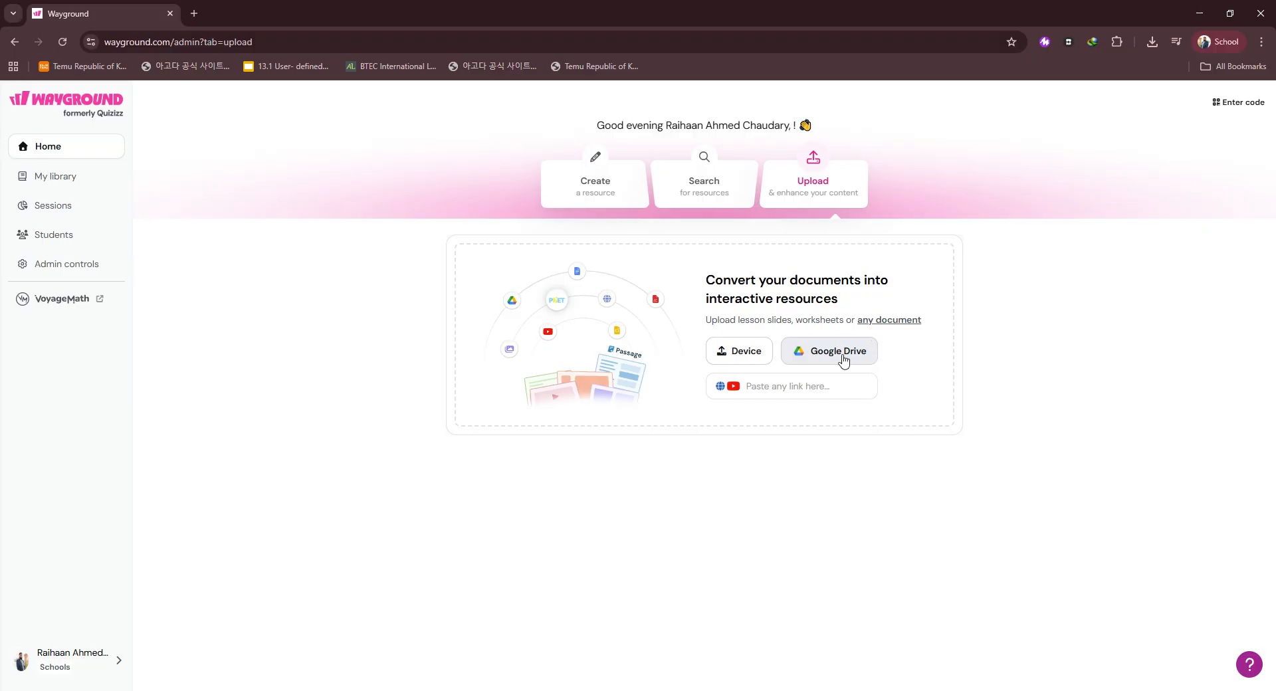
pyautogui.click(740, 351)
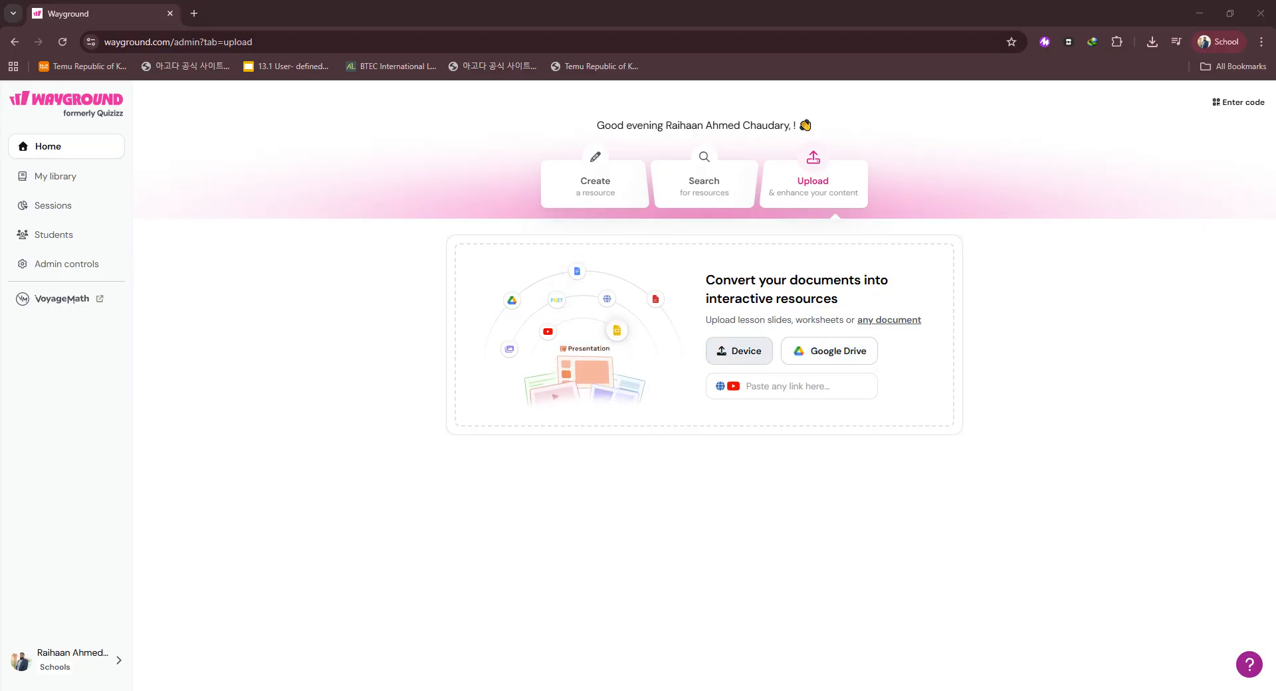
pyautogui.click(763, 369)
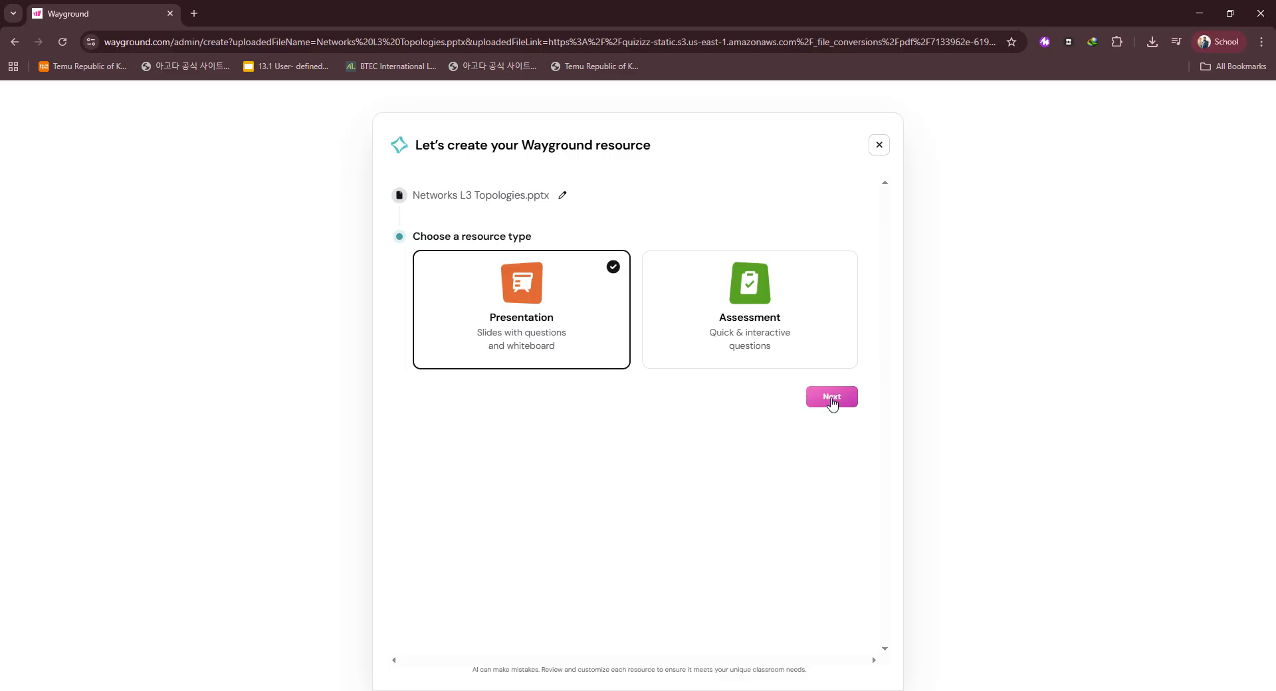
pyautogui.click(833, 400)
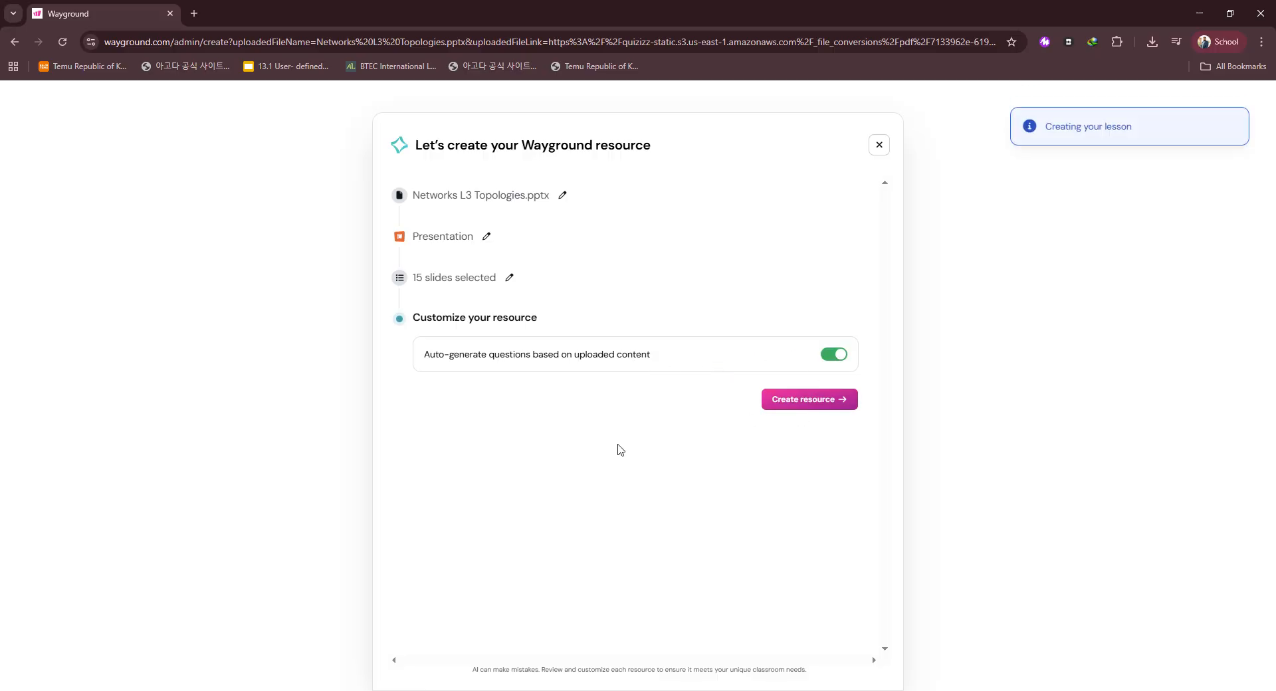
# Examine the lesson preview to see how the generated question slides are placed among the uploaded slides.
pyautogui.moveTo(1075, 141)
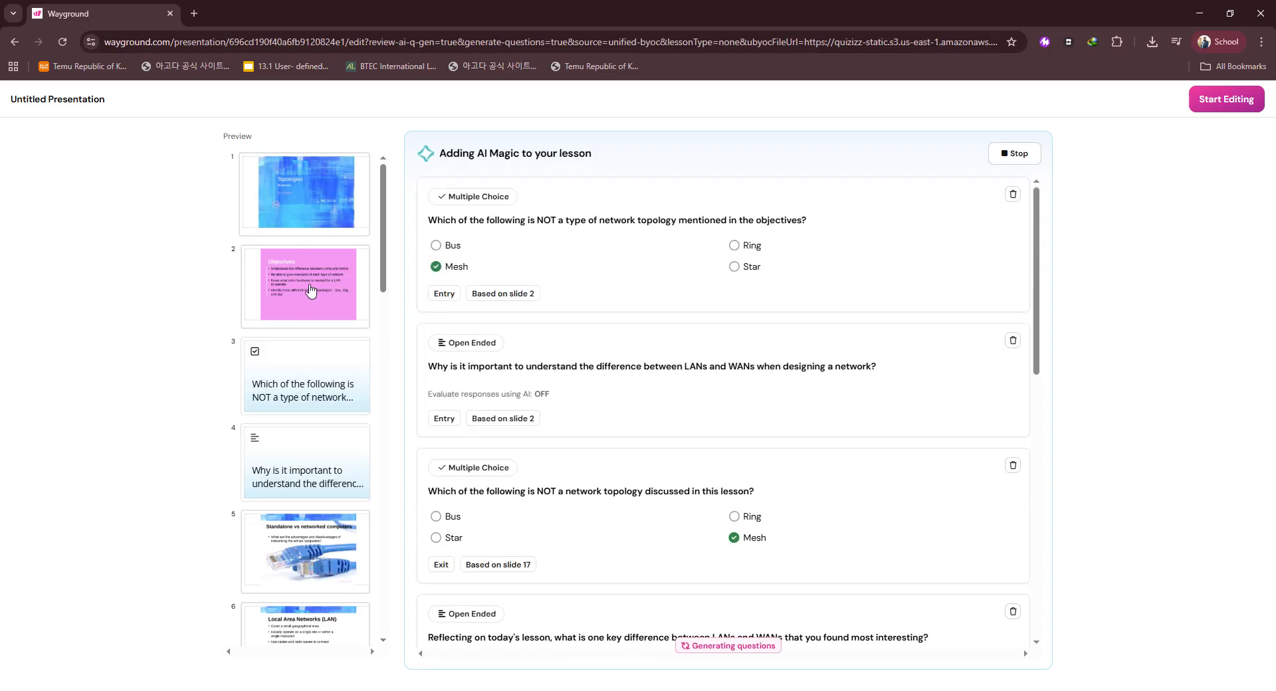
pyautogui.scroll(-2, 319, 376)
pyautogui.scroll(1, 320, 234)
pyautogui.scroll(1, 318, 234)
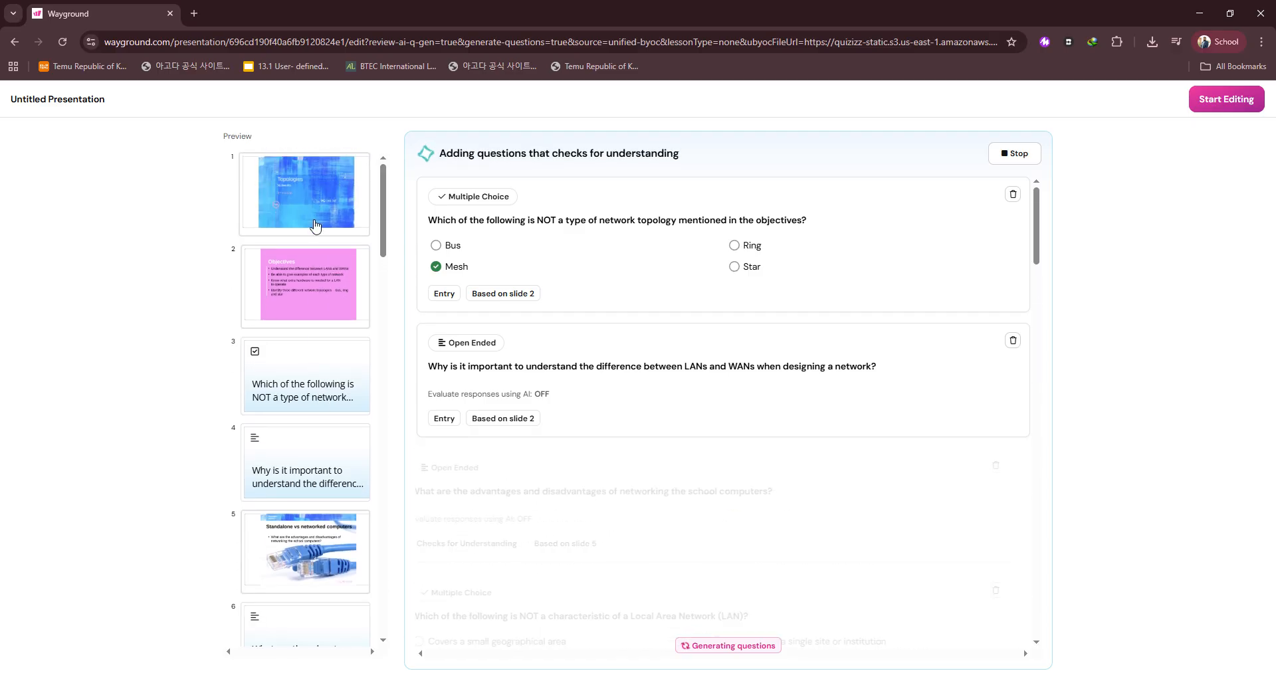
pyautogui.moveTo(316, 311)
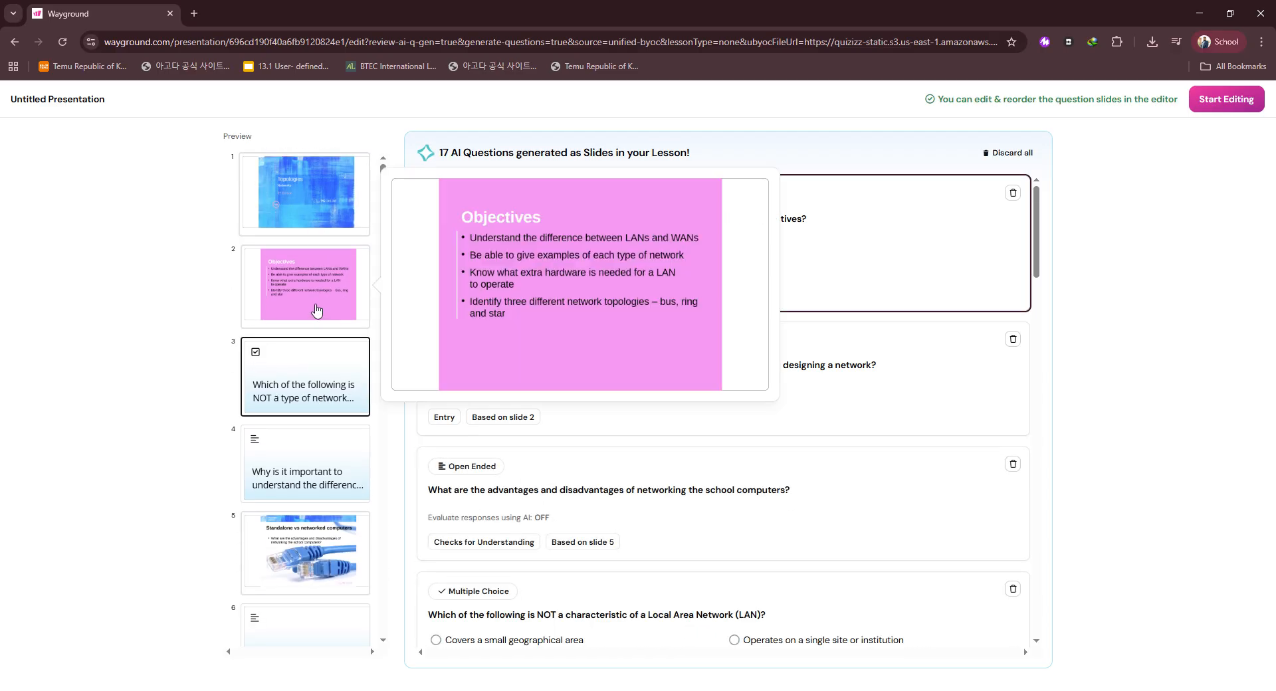
pyautogui.scroll(-3, 304, 459)
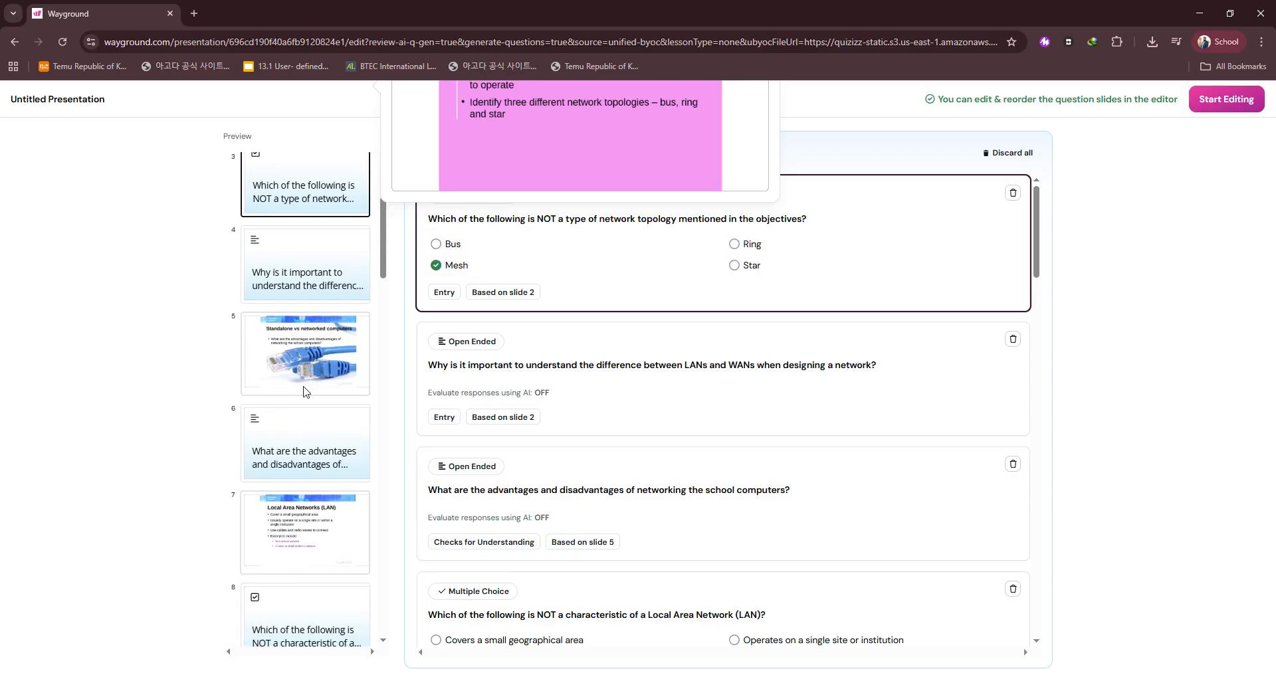
pyautogui.scroll(-15, 308, 287)
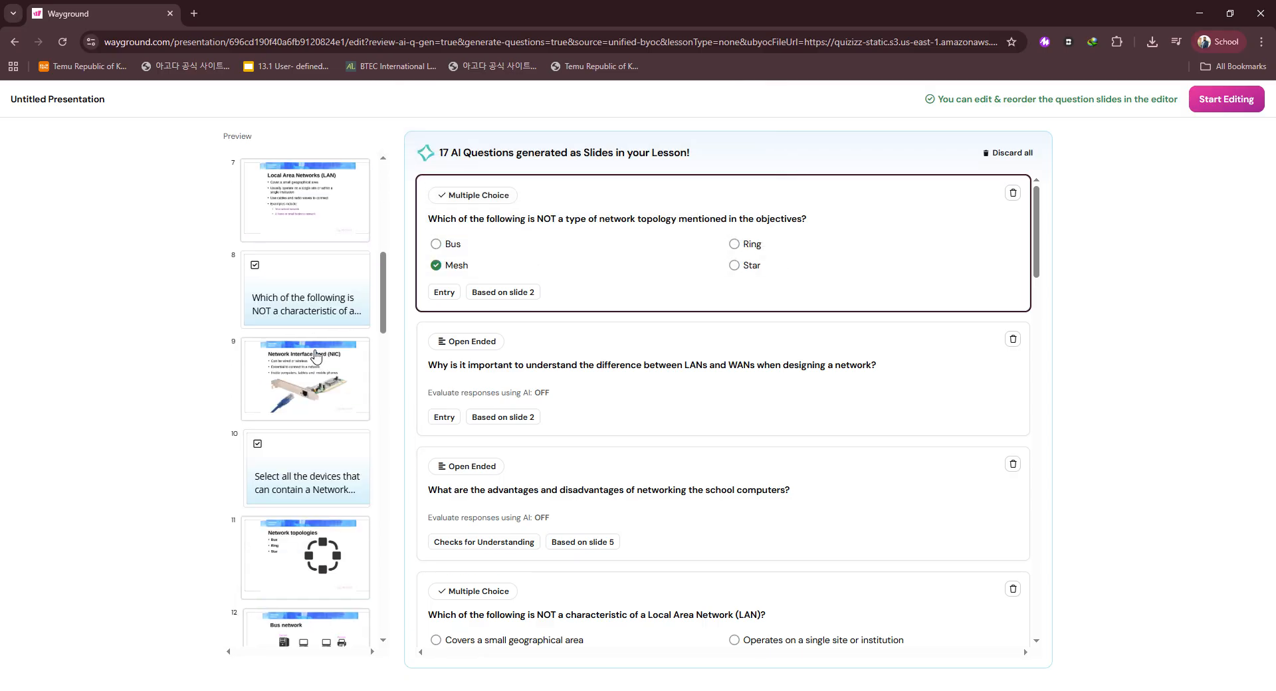
pyautogui.scroll(-7, 309, 353)
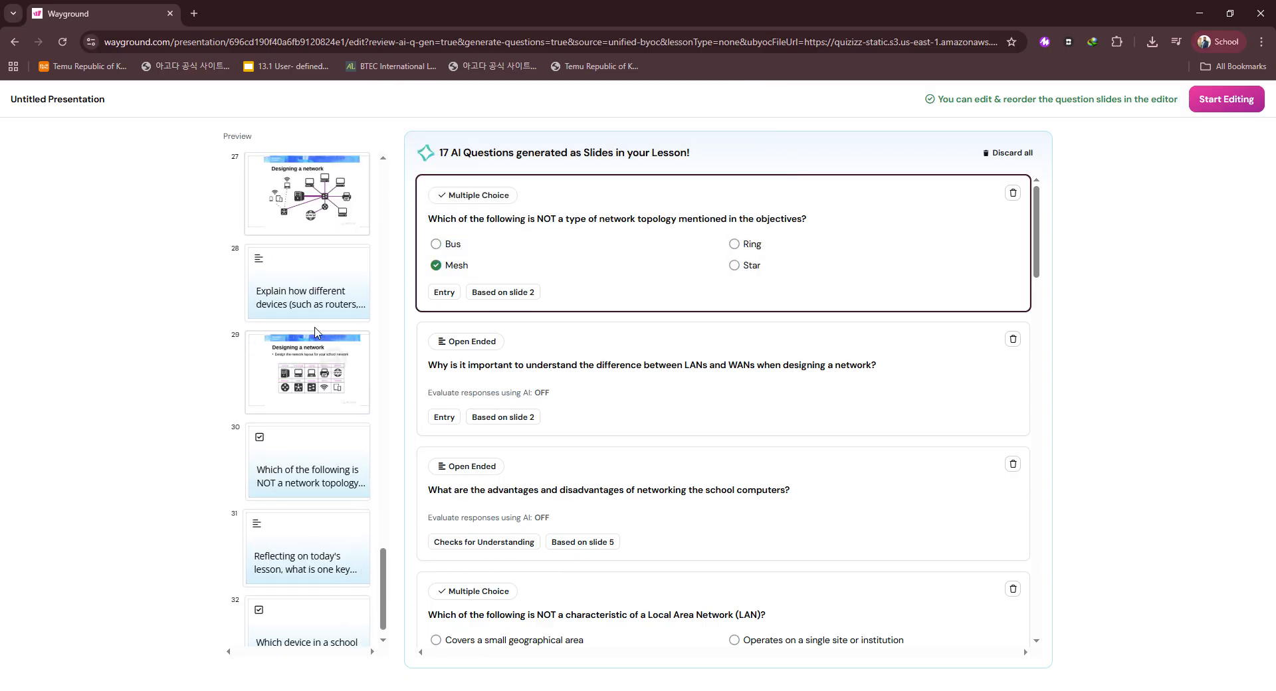
pyautogui.scroll(20, 309, 313)
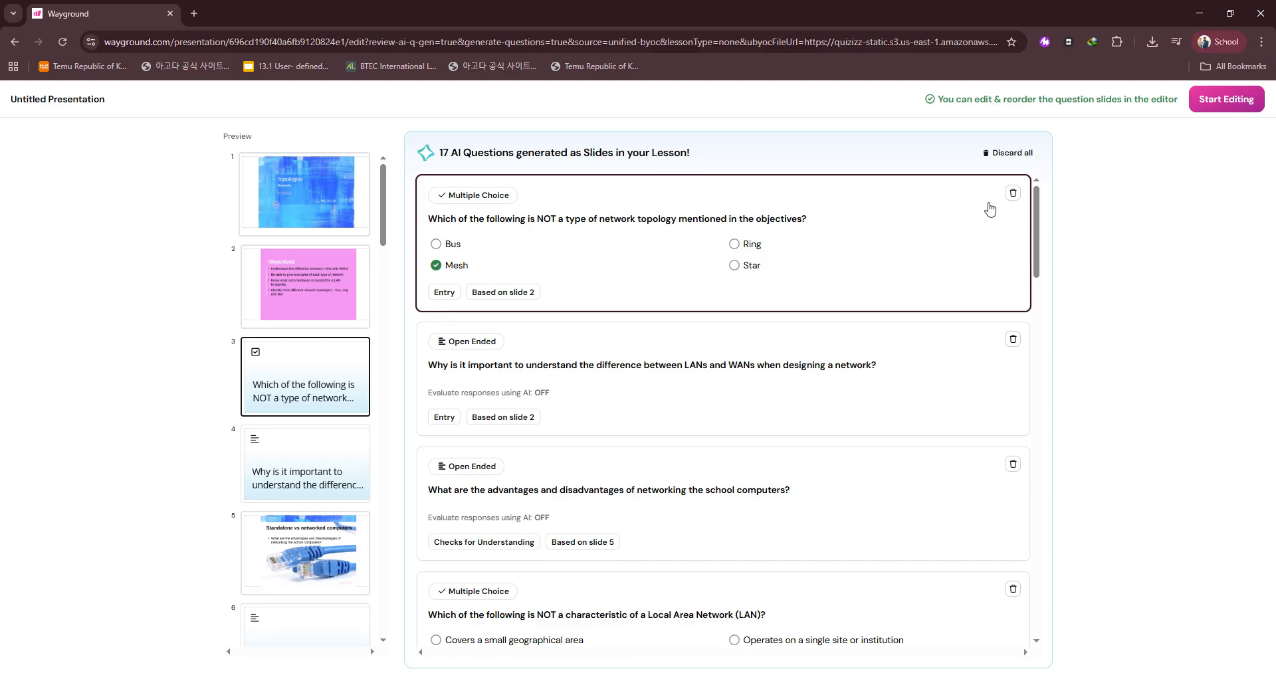
# Remove the generated question on which network topology is not mentioned in the objectives, and check the end of the question list.
pyautogui.click(1014, 193)
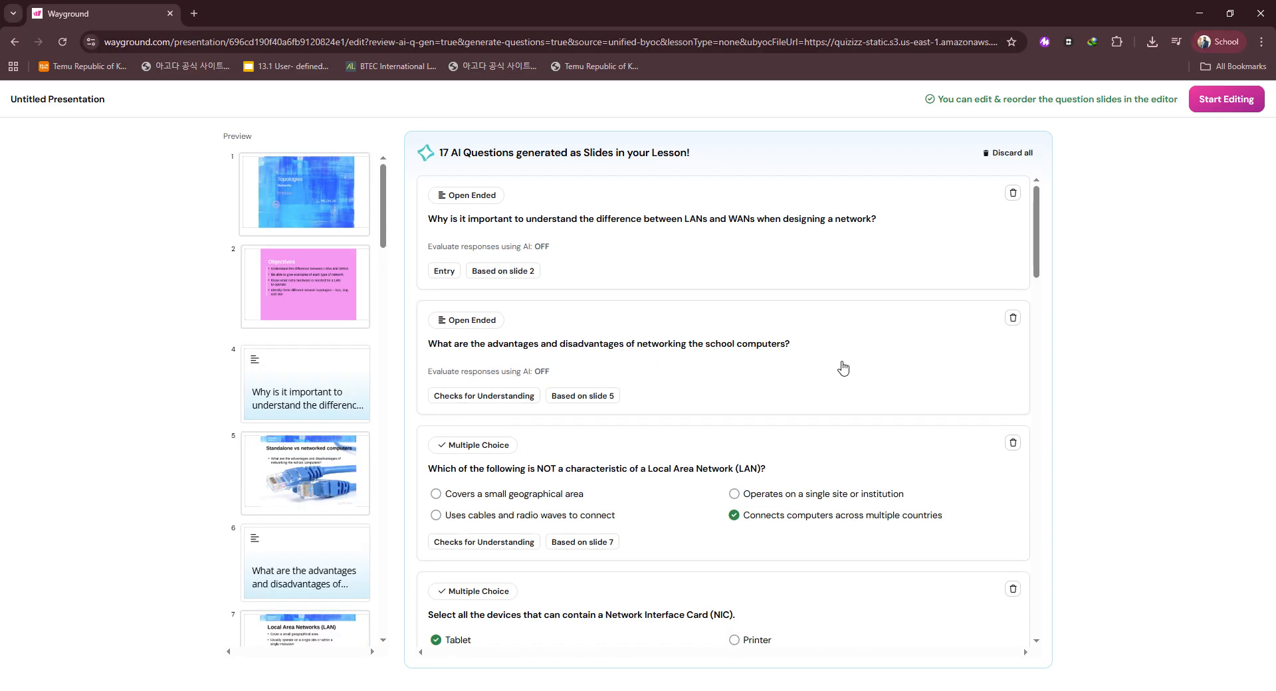
pyautogui.moveTo(1041, 241); pyautogui.dragTo(1048, 646)
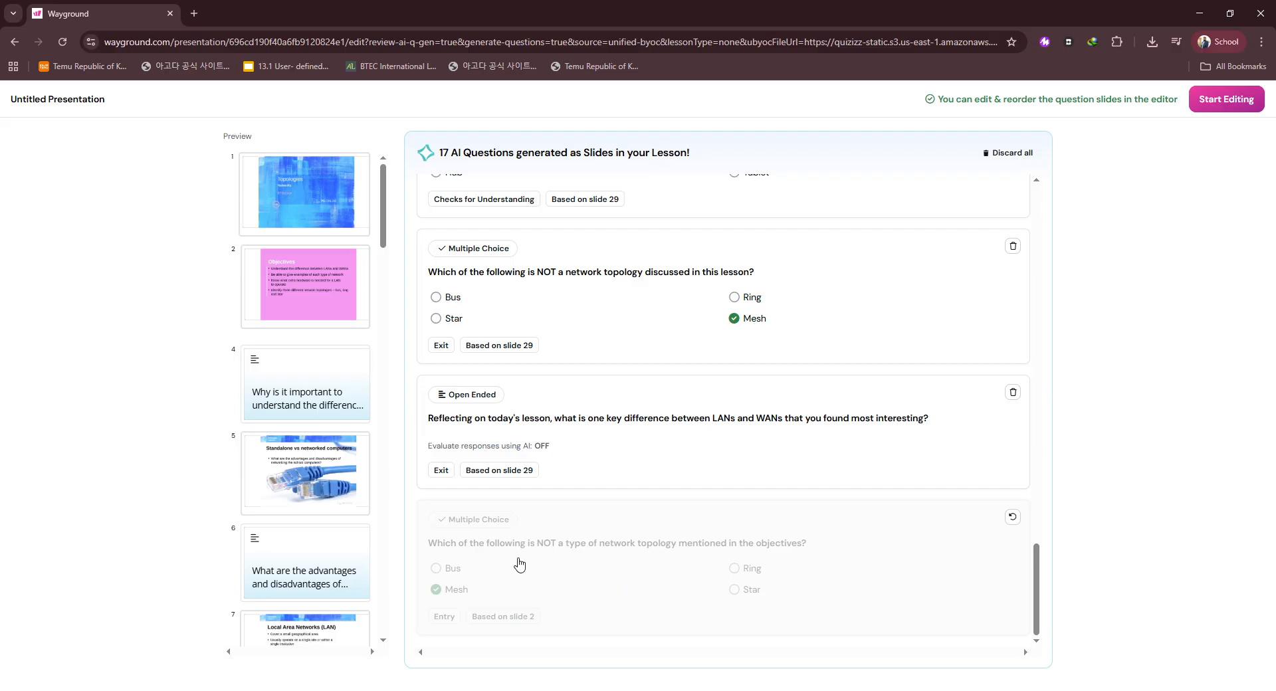
pyautogui.moveTo(1047, 586); pyautogui.dragTo(1044, 229)
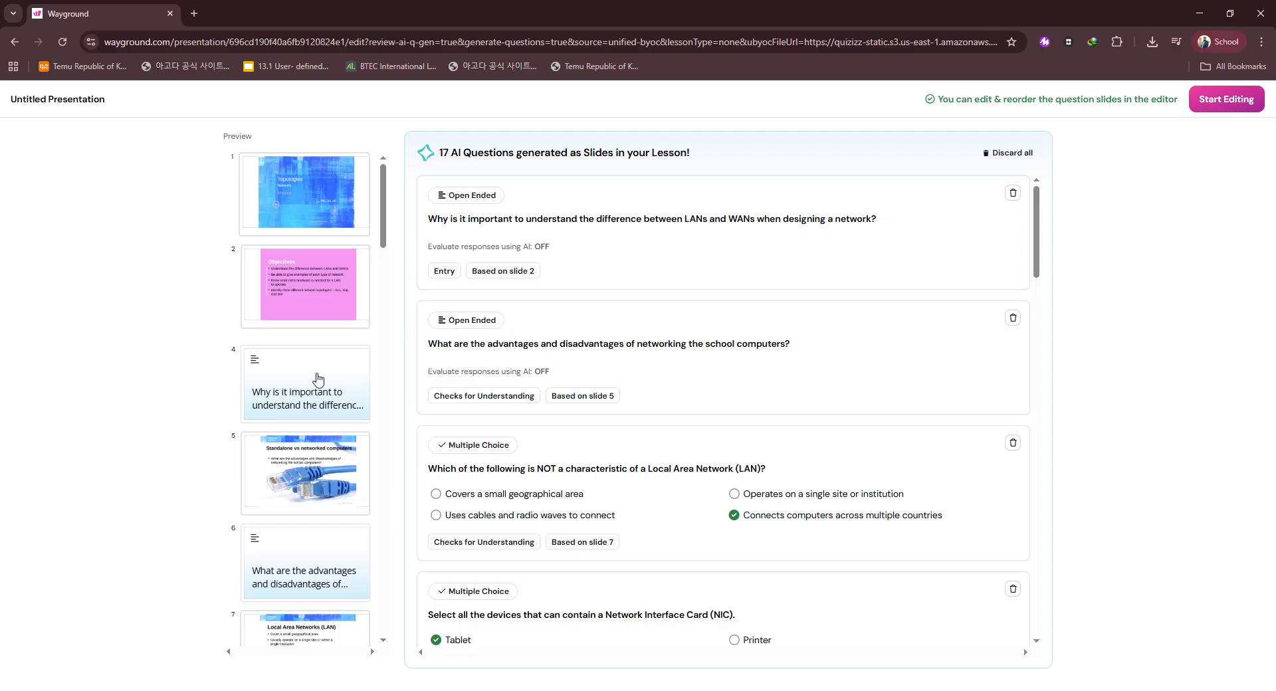
# Review the remaining generated questions, comparing their question types, marked answers and the slides they are based on.
pyautogui.scroll(-1, 317, 393)
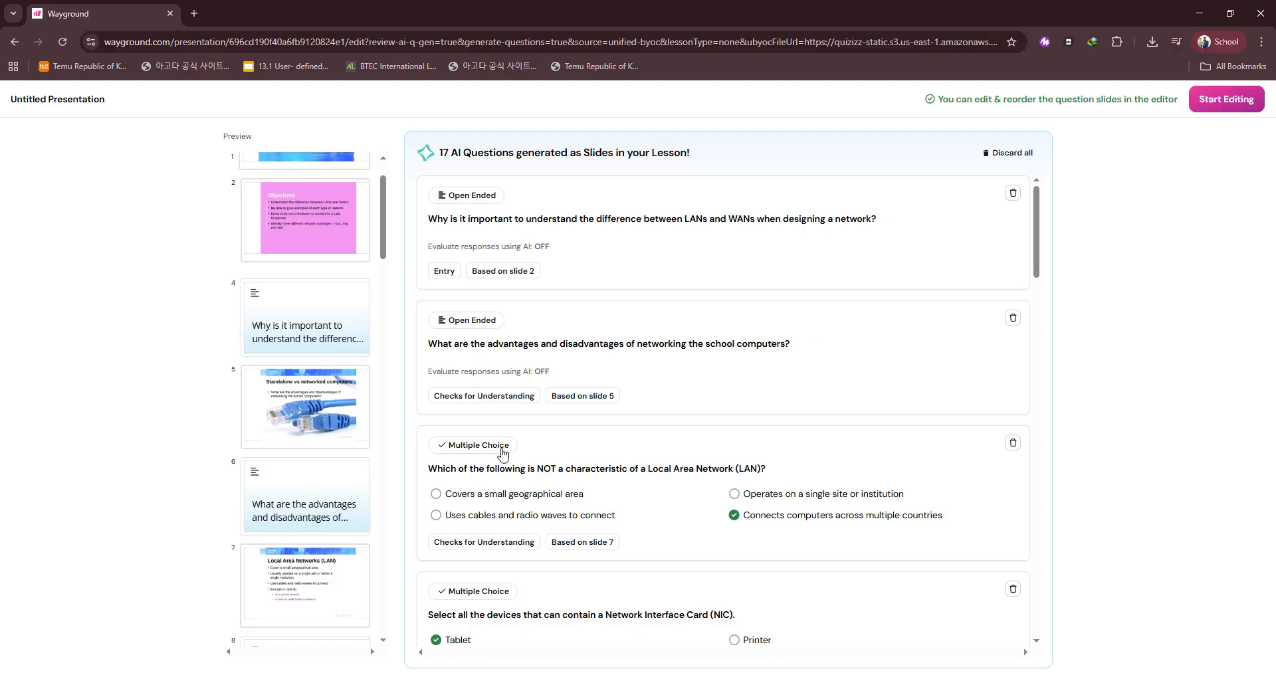
pyautogui.scroll(-7, 506, 470)
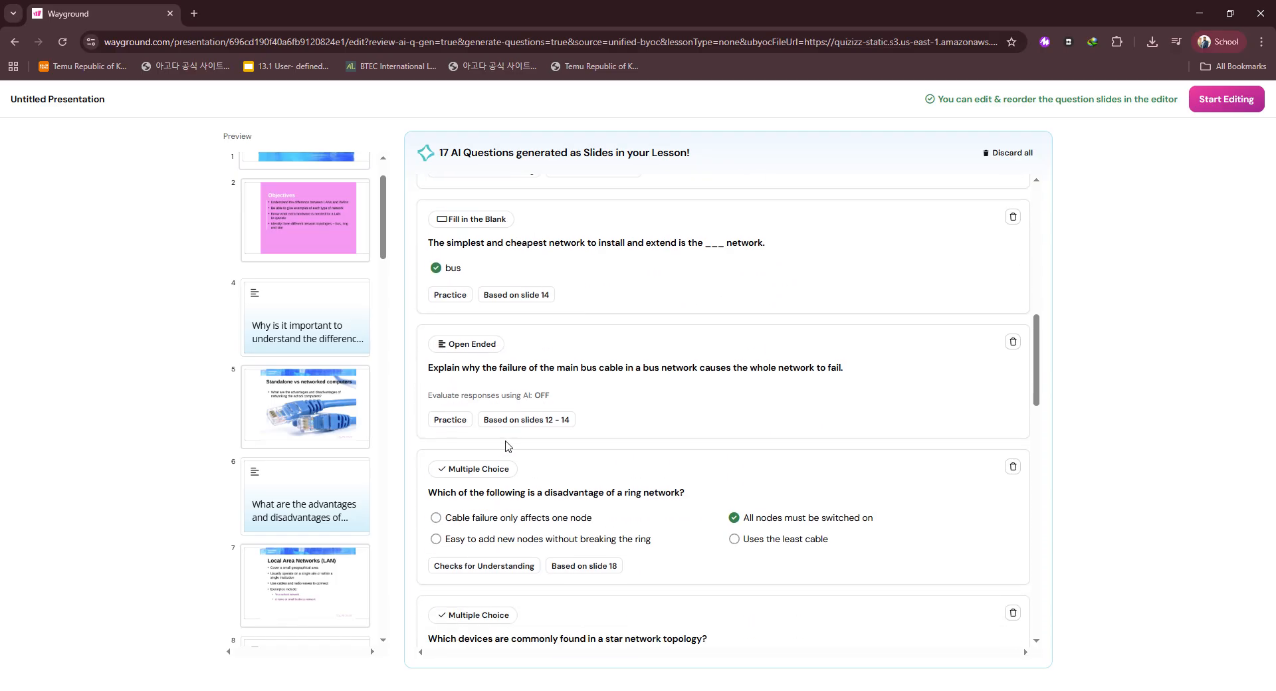
pyautogui.scroll(-8, 503, 423)
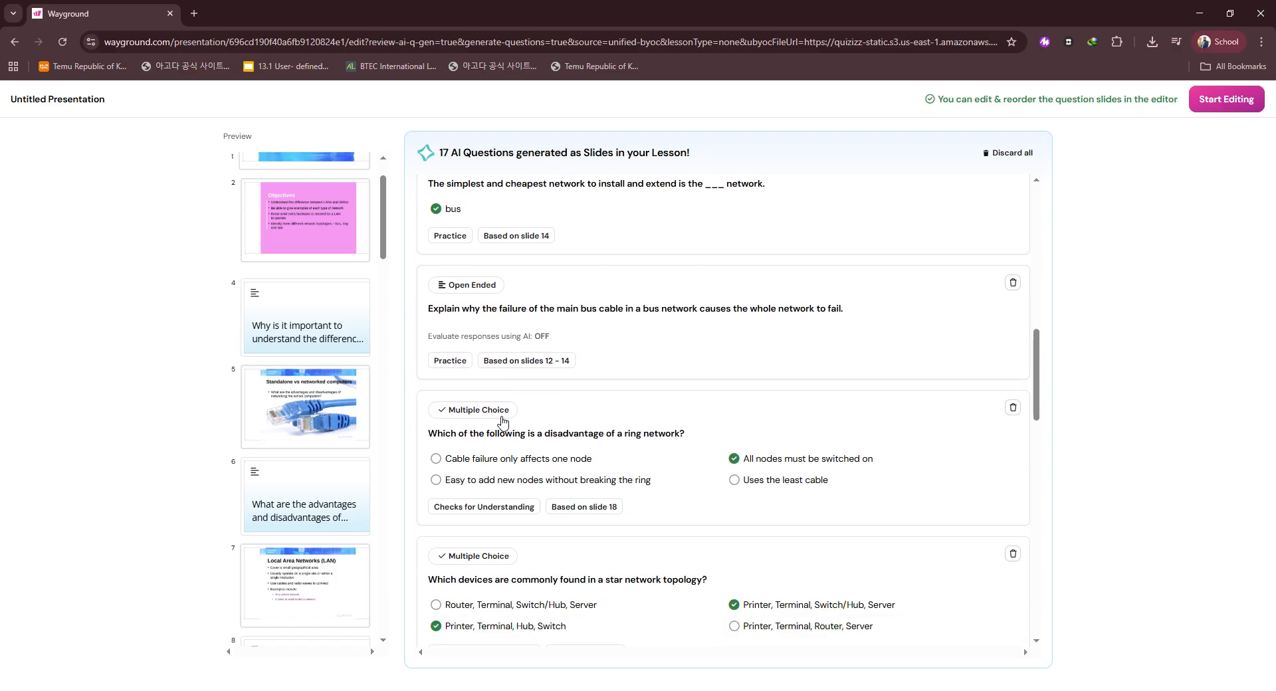
pyautogui.scroll(-3, 503, 423)
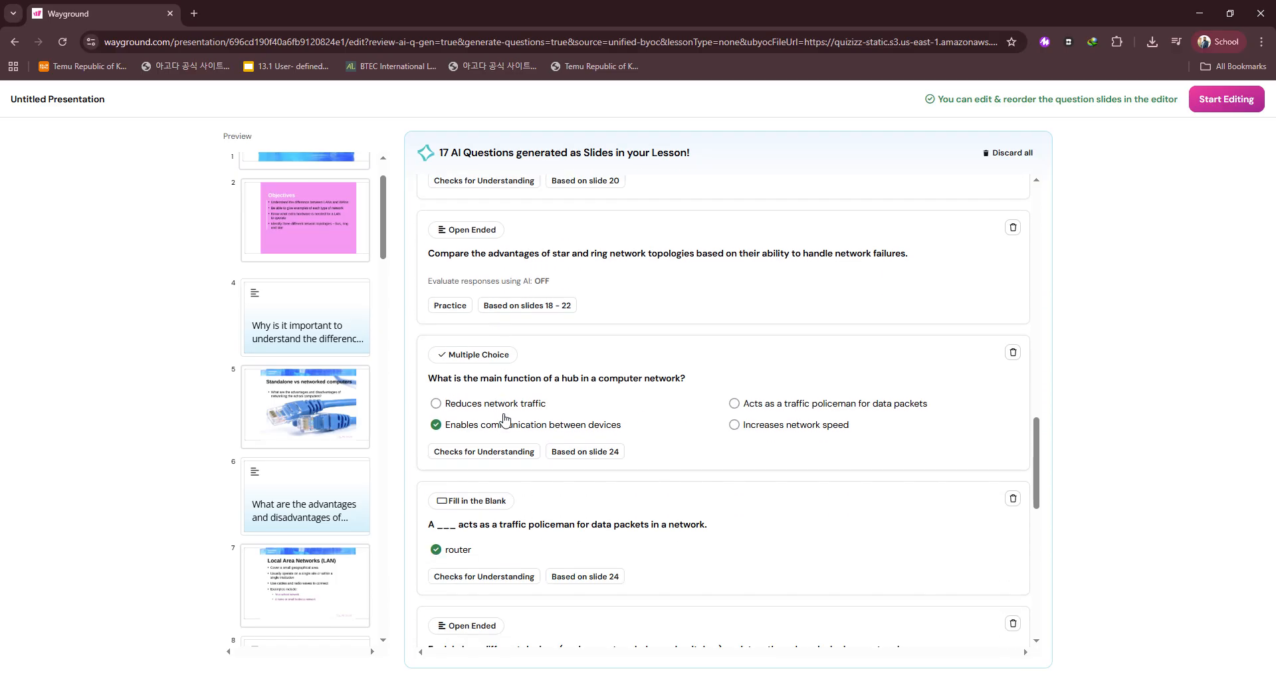
pyautogui.scroll(-3, 505, 419)
pyautogui.scroll(1, 507, 417)
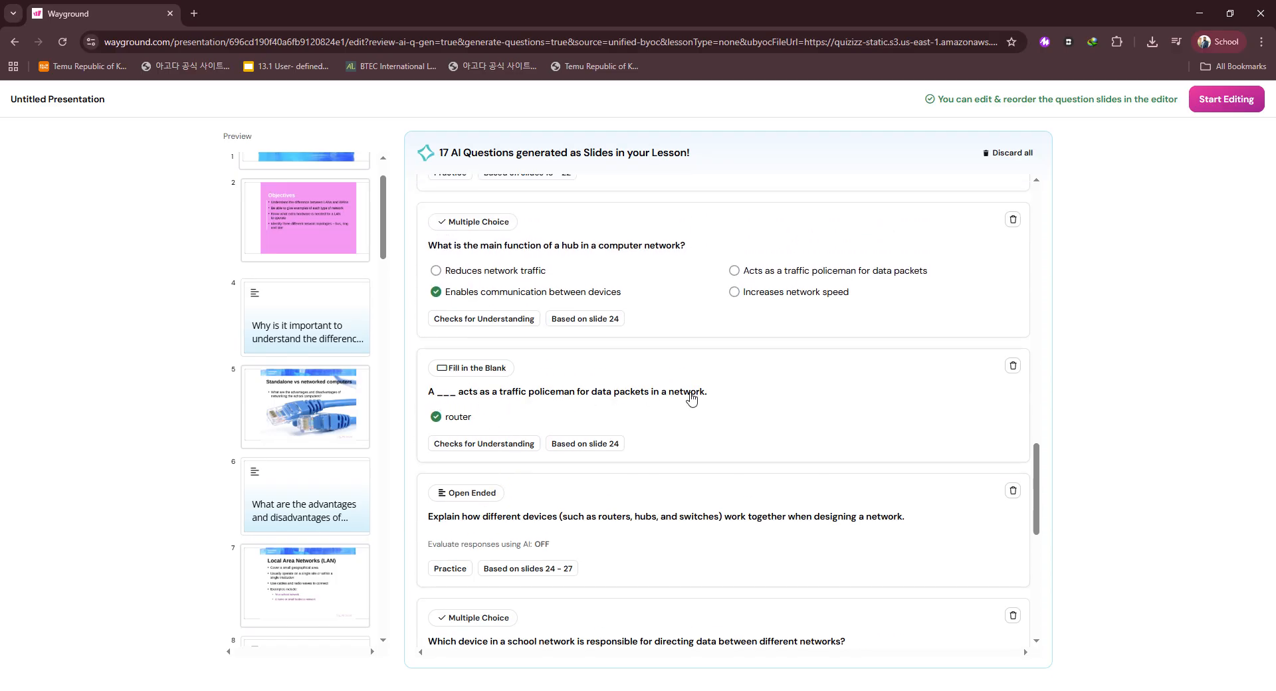
pyautogui.scroll(10, 711, 392)
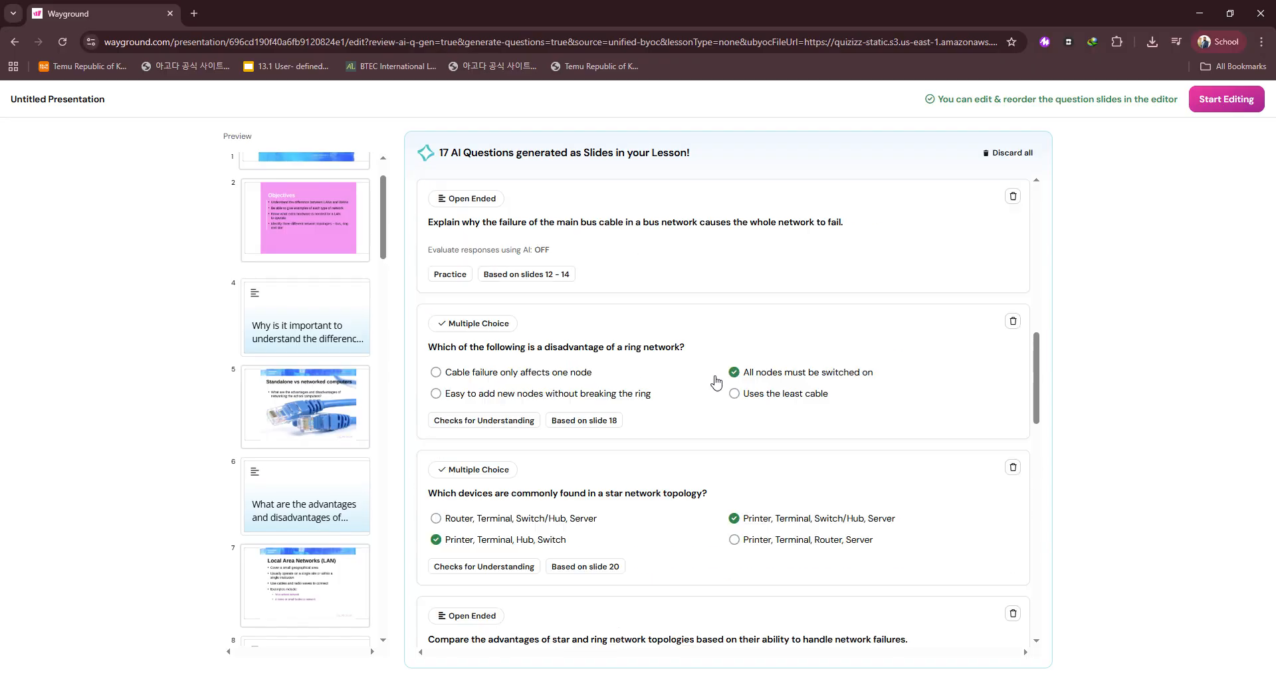
pyautogui.scroll(-5, 712, 371)
pyautogui.scroll(-6, 745, 365)
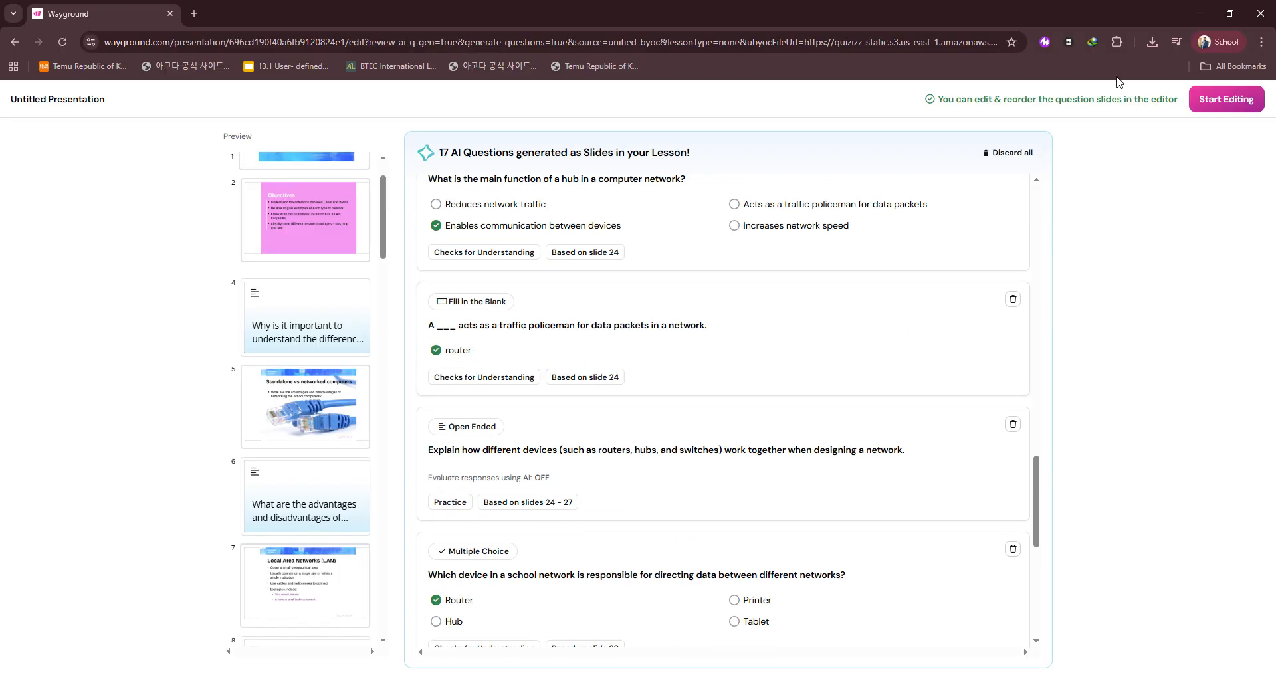
# Open the lesson in the editor and move the LANs and WANs question slide below the "Standalone vs networked computers" slide.
pyautogui.click(1238, 101)
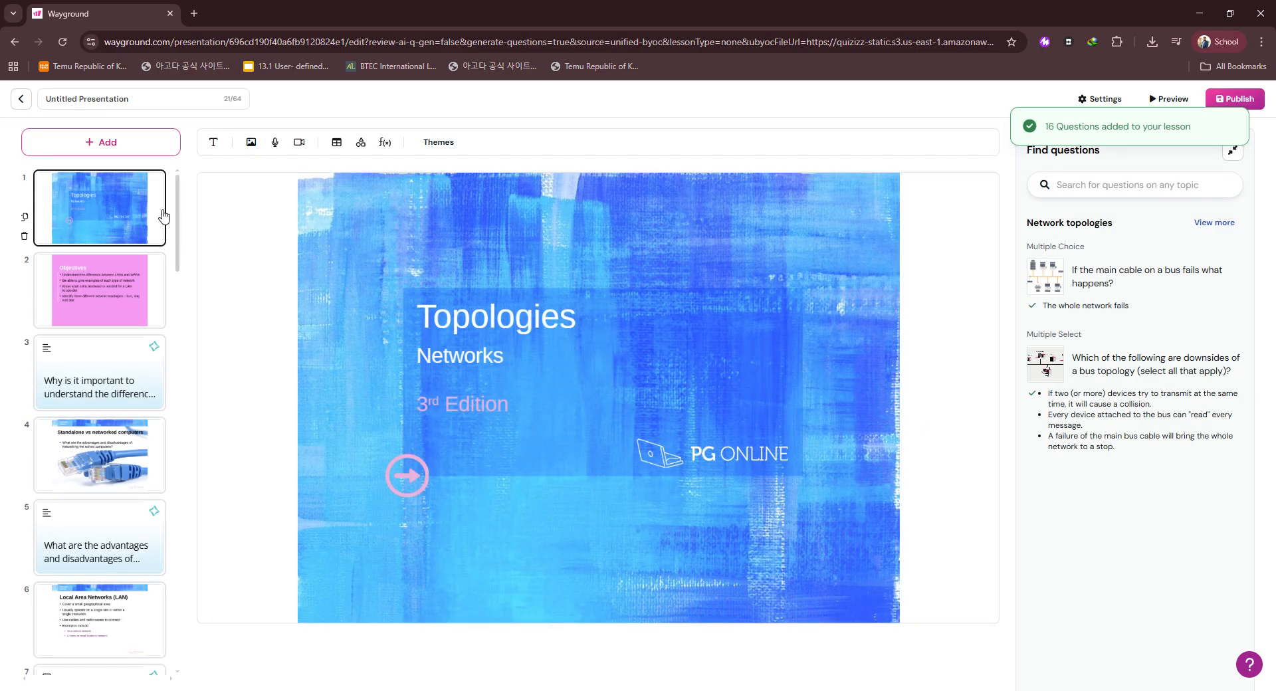
pyautogui.moveTo(78, 401); pyautogui.dragTo(117, 425)
pyautogui.click(117, 426)
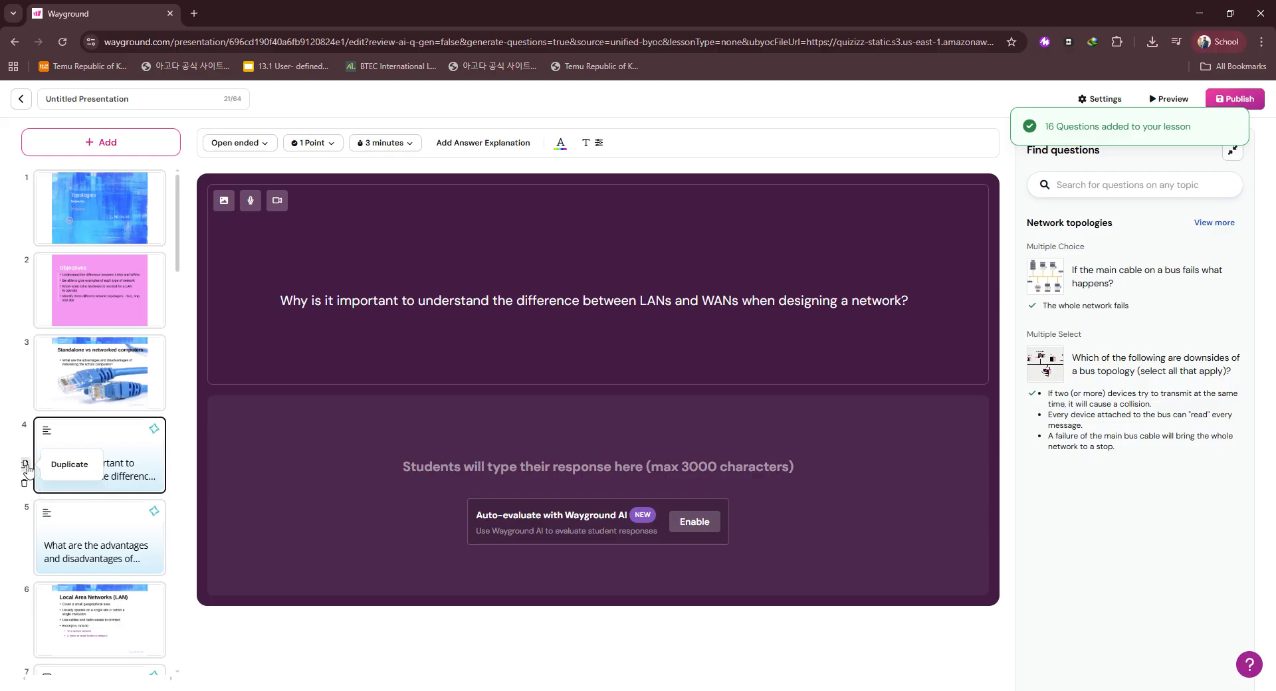
# Delete the question slide on the difference between LANs and WANs and look over the following slides.
pyautogui.click(26, 484)
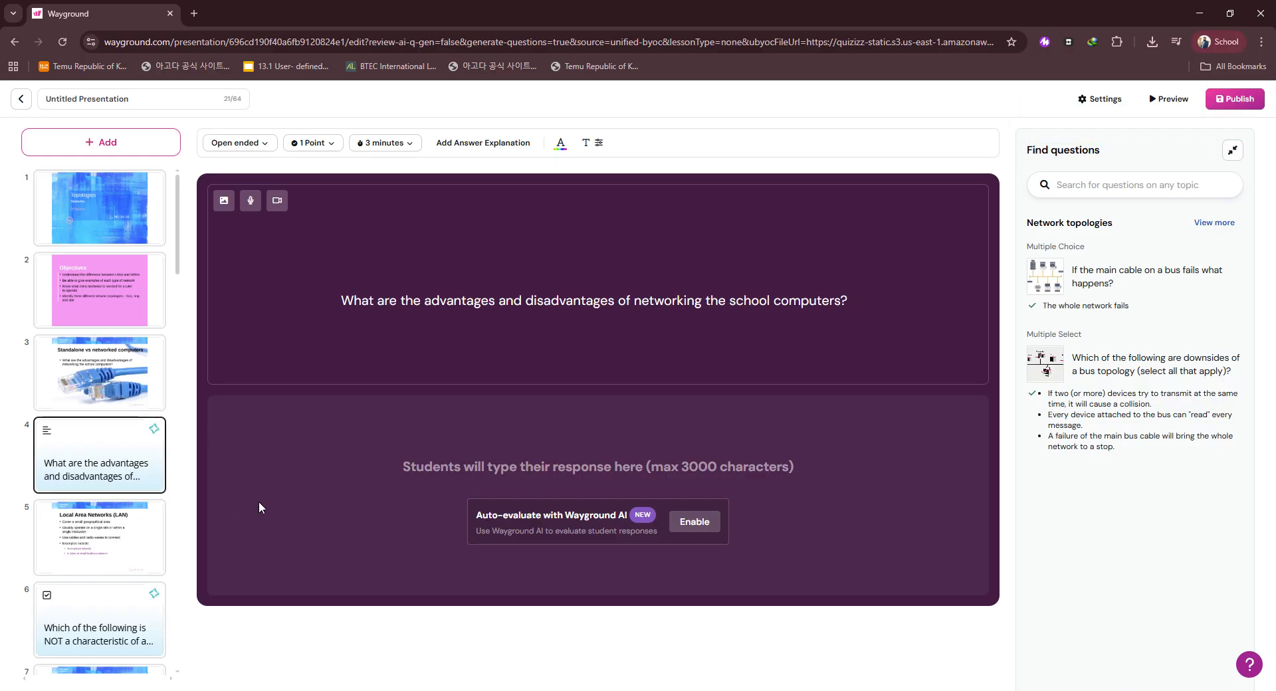
pyautogui.scroll(-20, 137, 442)
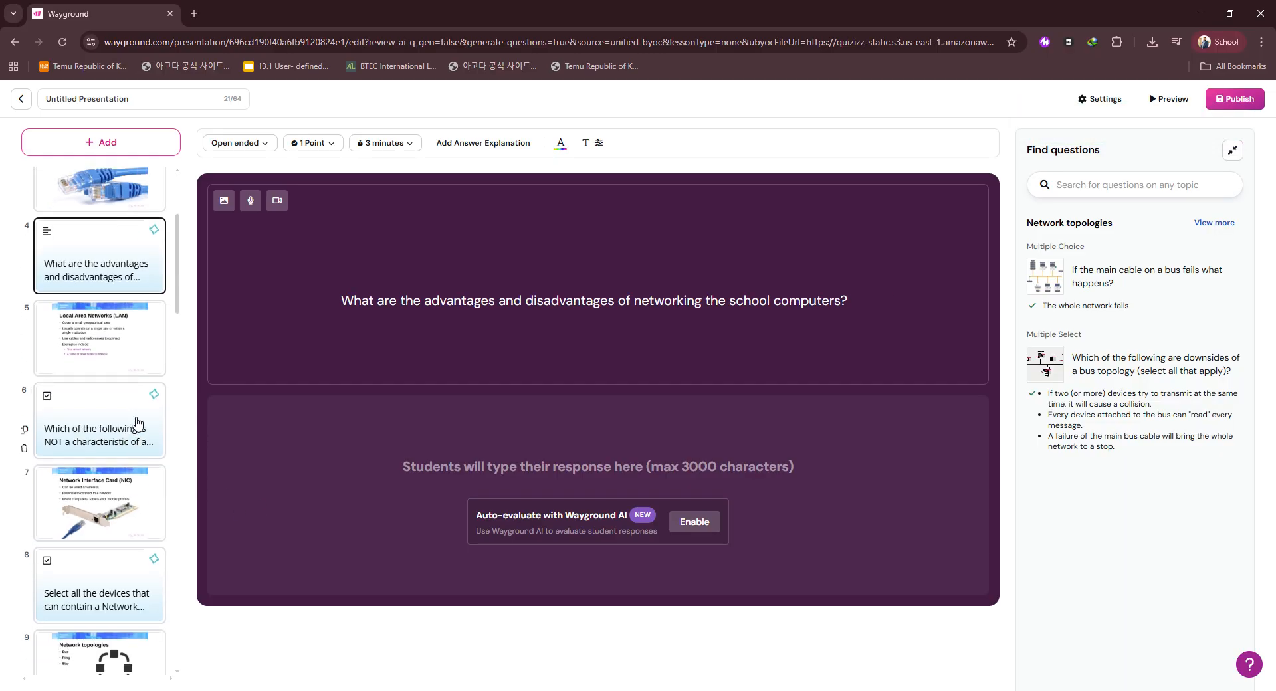
pyautogui.scroll(20, 136, 416)
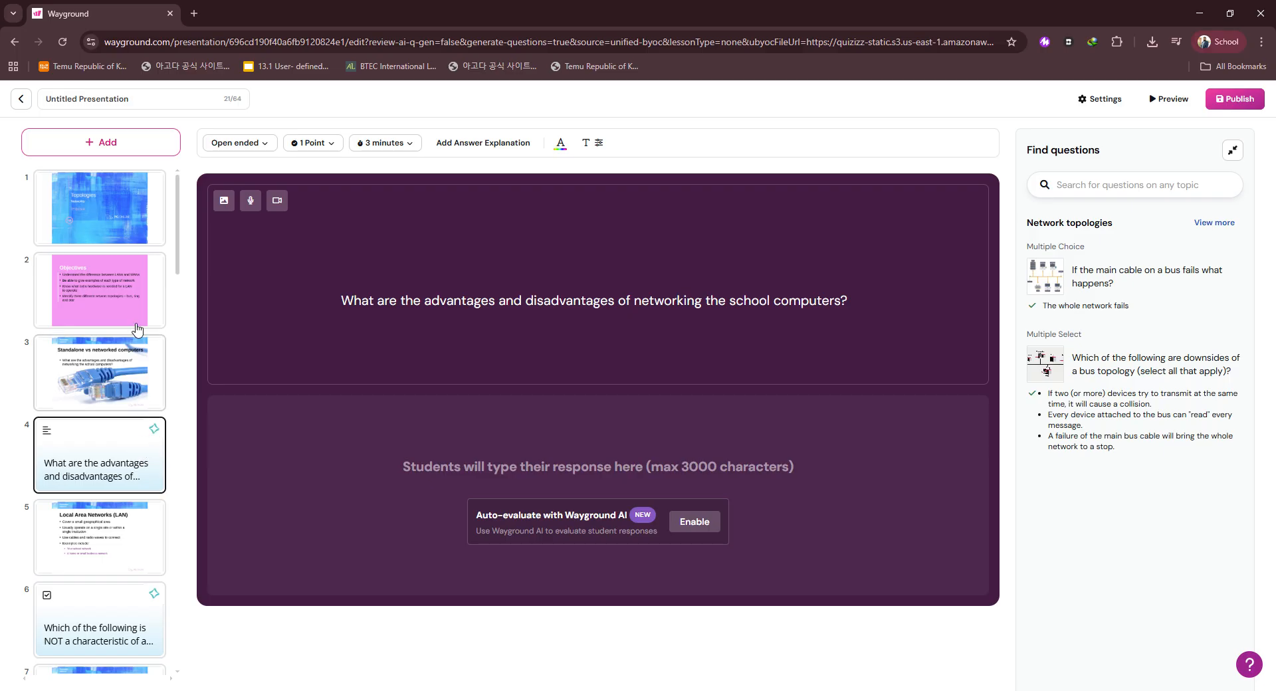
# Add a multiple choice question "Which month is the coldest in the year?" after slide 4 and generate its answer options with AI.
pyautogui.click(100, 144)
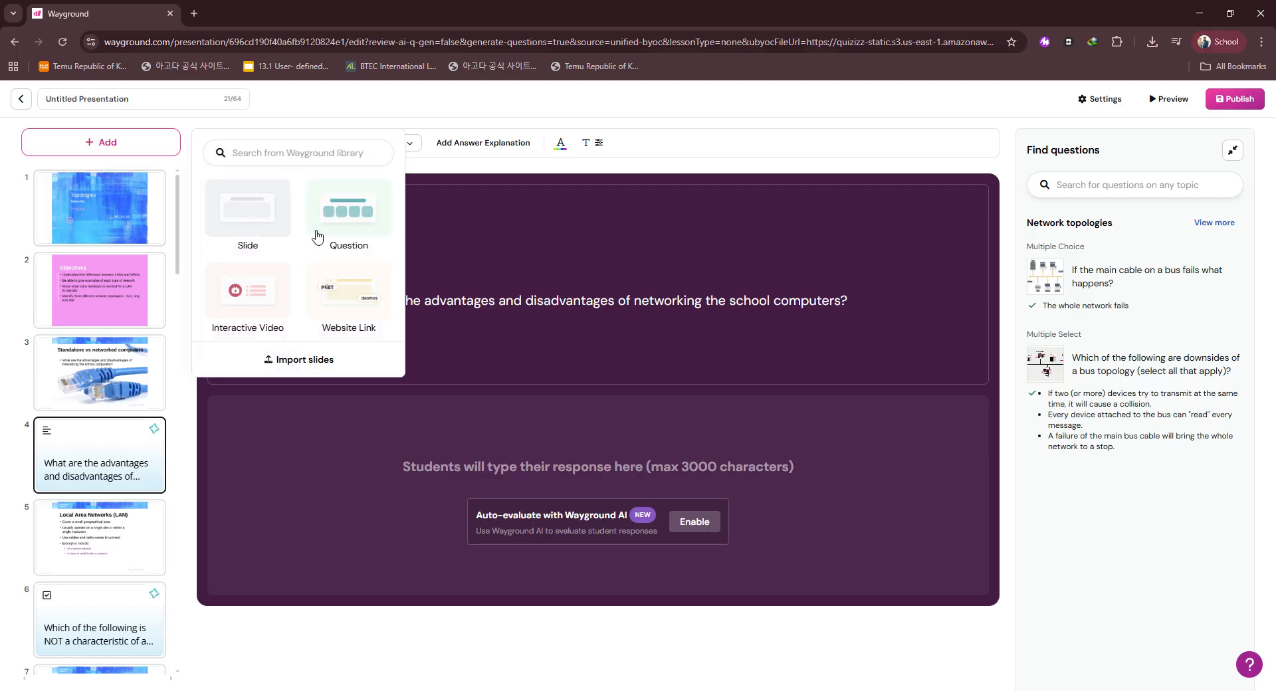
pyautogui.click(370, 221)
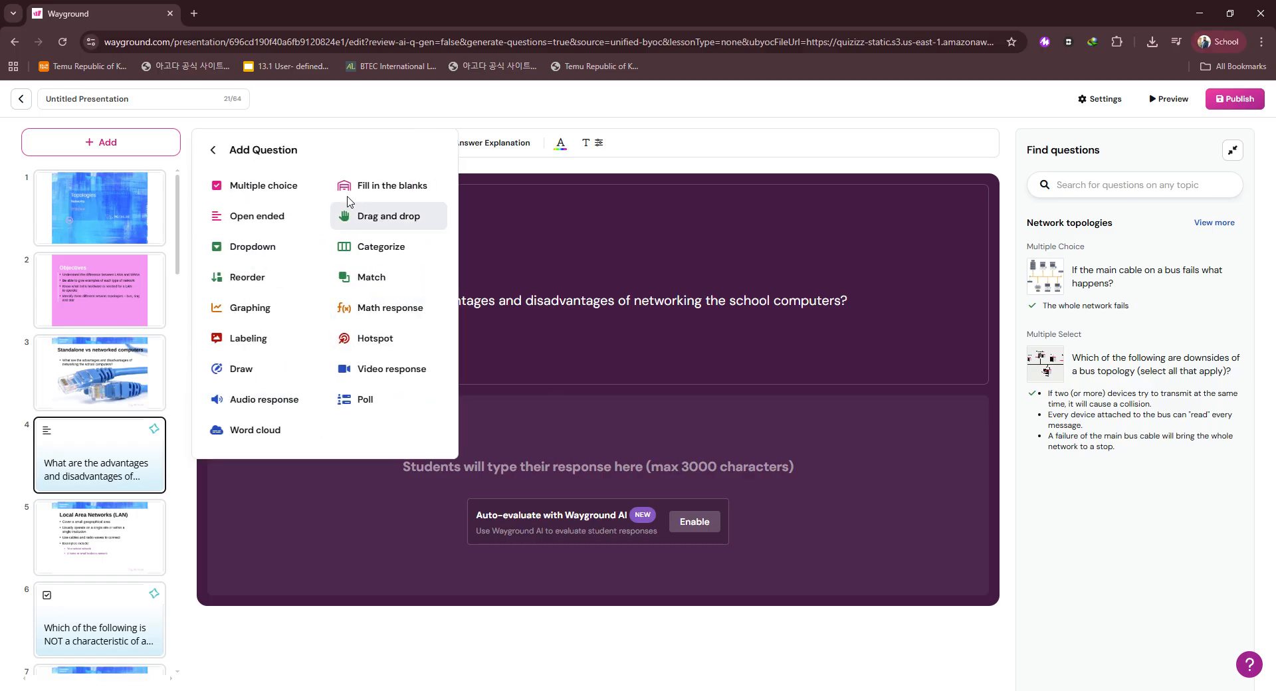
pyautogui.click(256, 187)
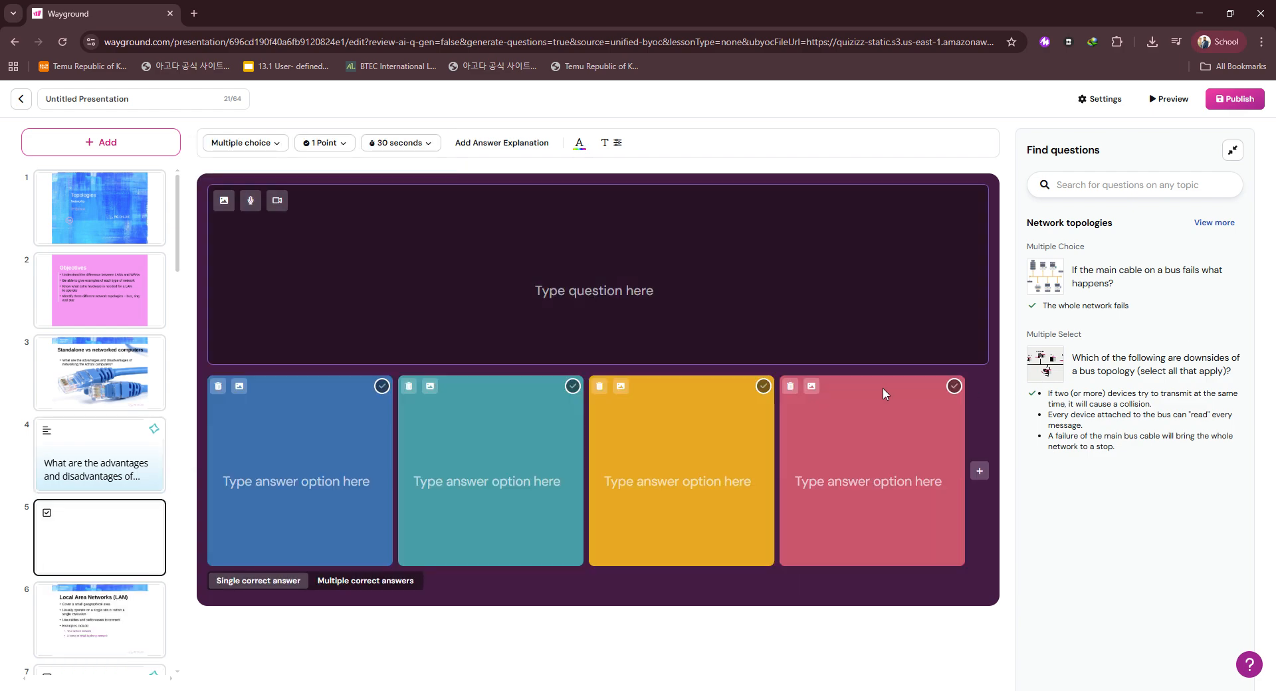
pyautogui.write('Which month is the coldest in the year?')
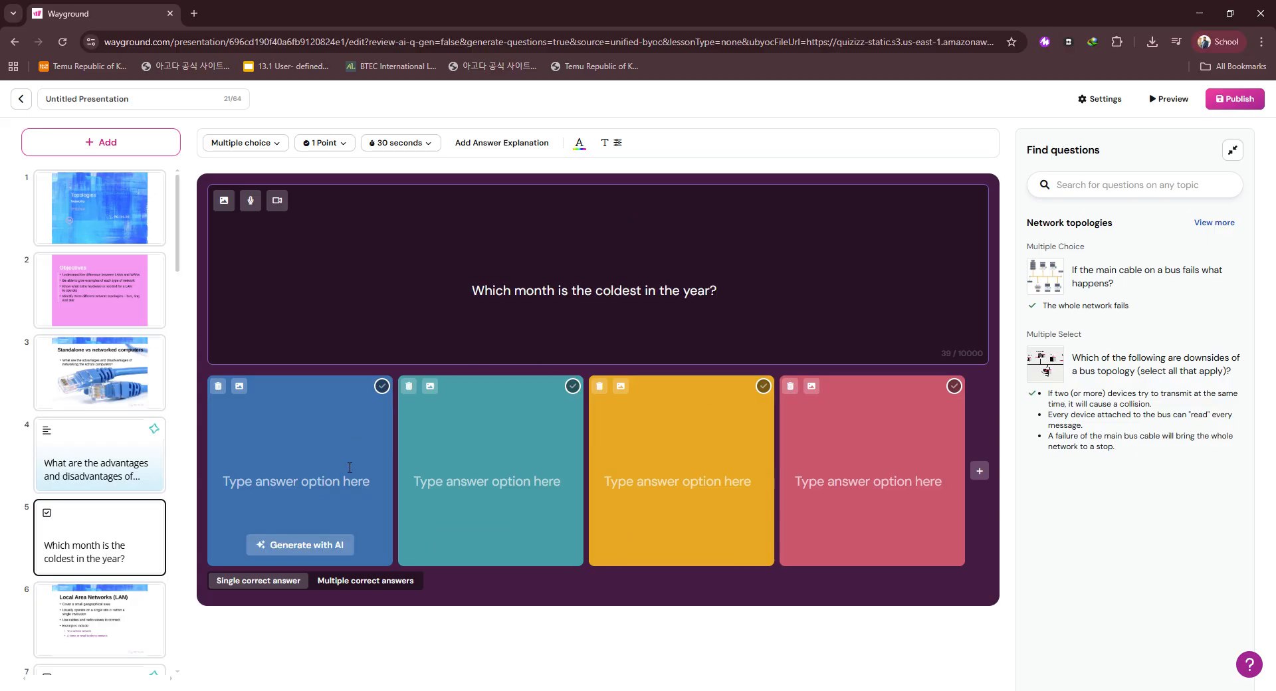
pyautogui.moveTo(338, 551)
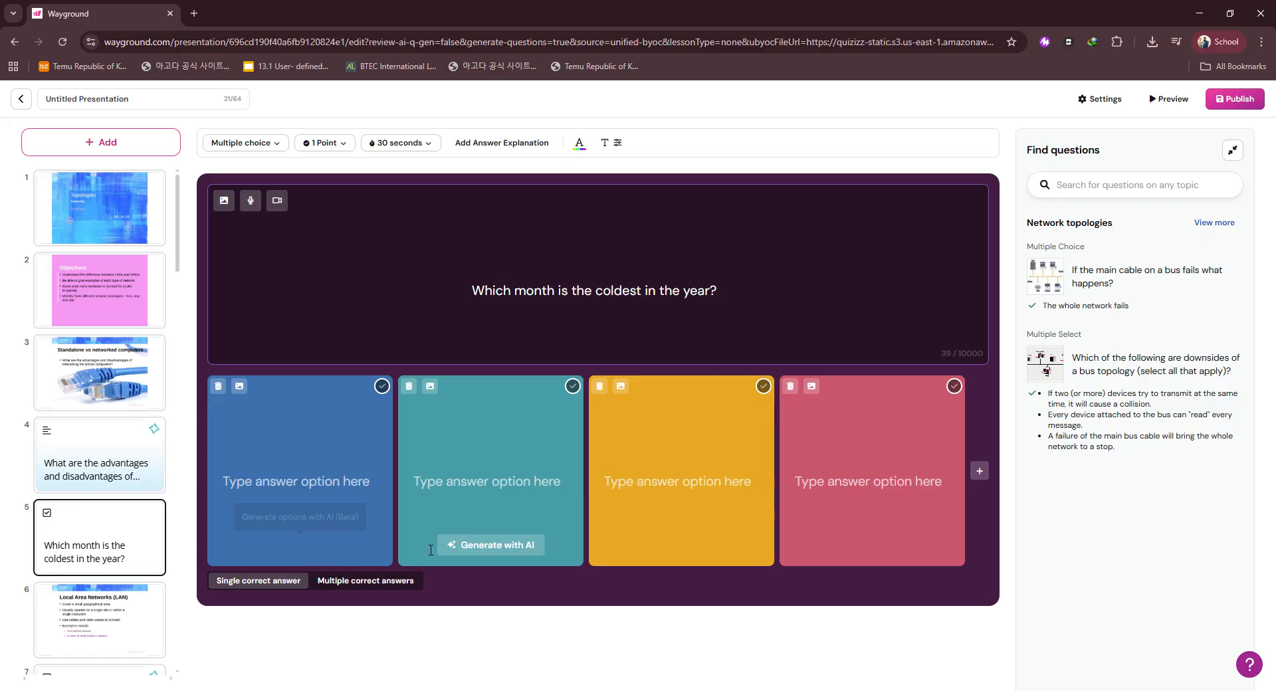
pyautogui.click(339, 545)
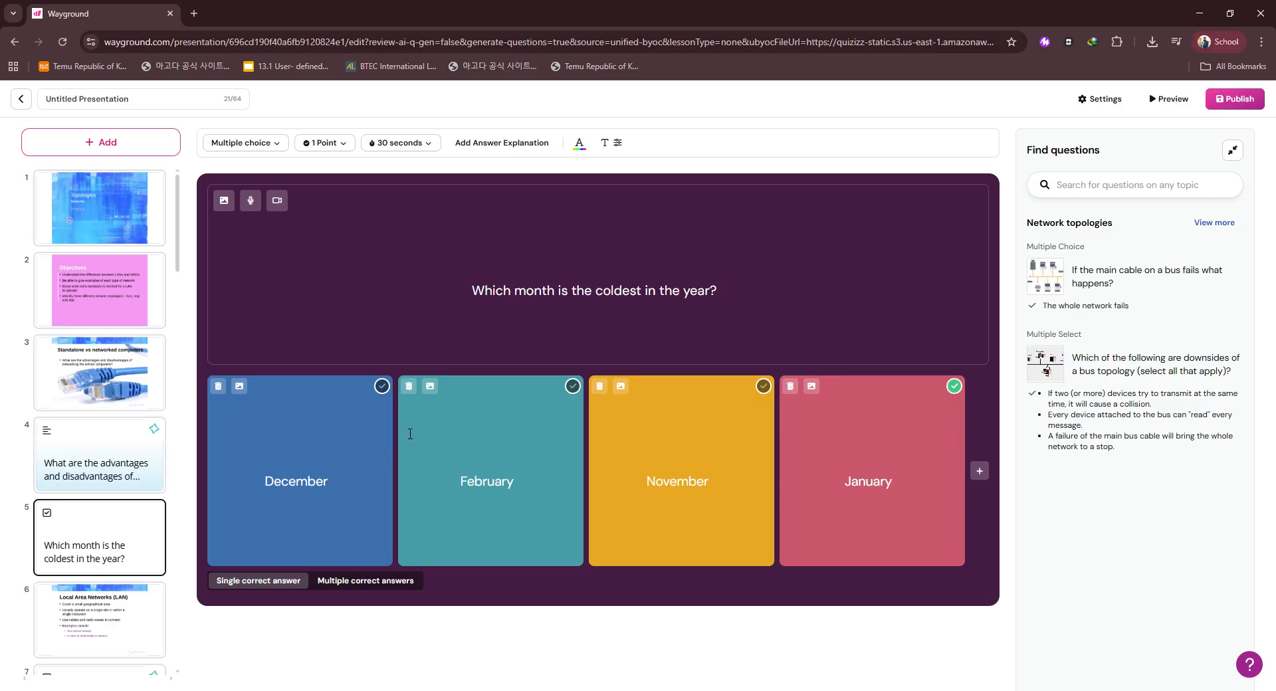
# Allow multiple correct answers for the coldest month question and mark December and January as correct.
pyautogui.click(382, 386)
pyautogui.click(369, 588)
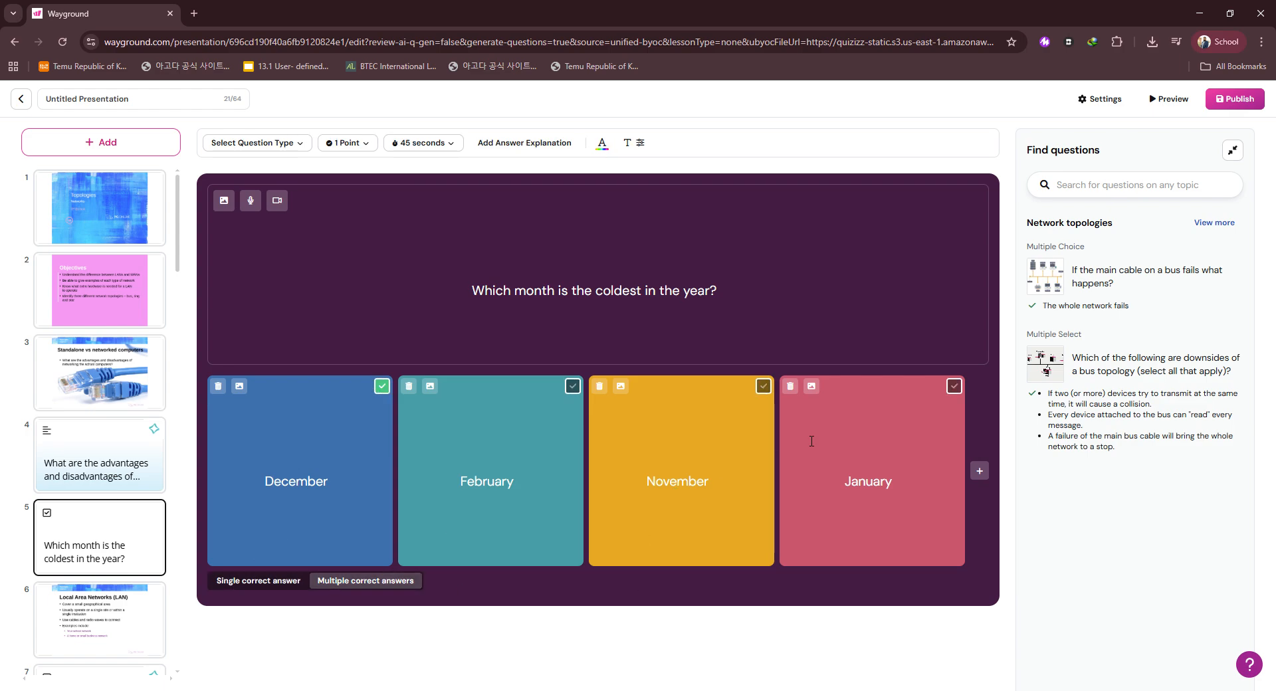
pyautogui.click(954, 386)
# Add a fill in the blanks question after the Local Area Networks slide asking "What can I do to the number 6 to get to 7?".
pyautogui.click(104, 603)
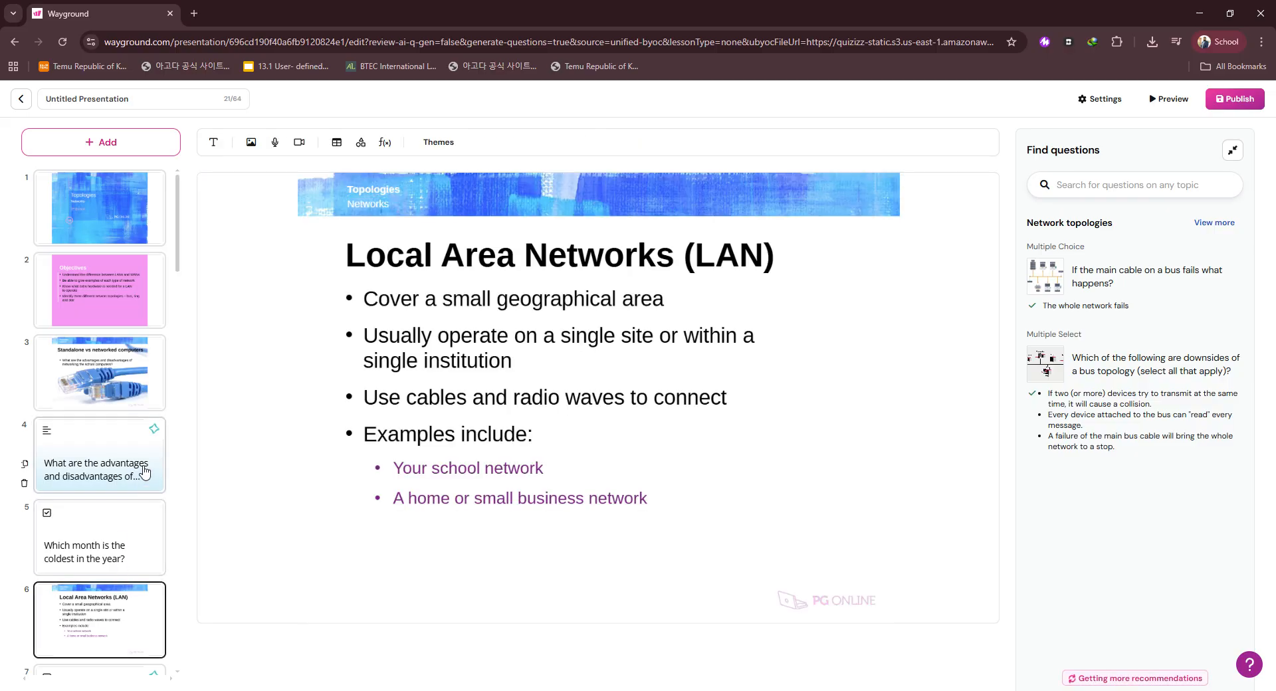
pyautogui.click(135, 153)
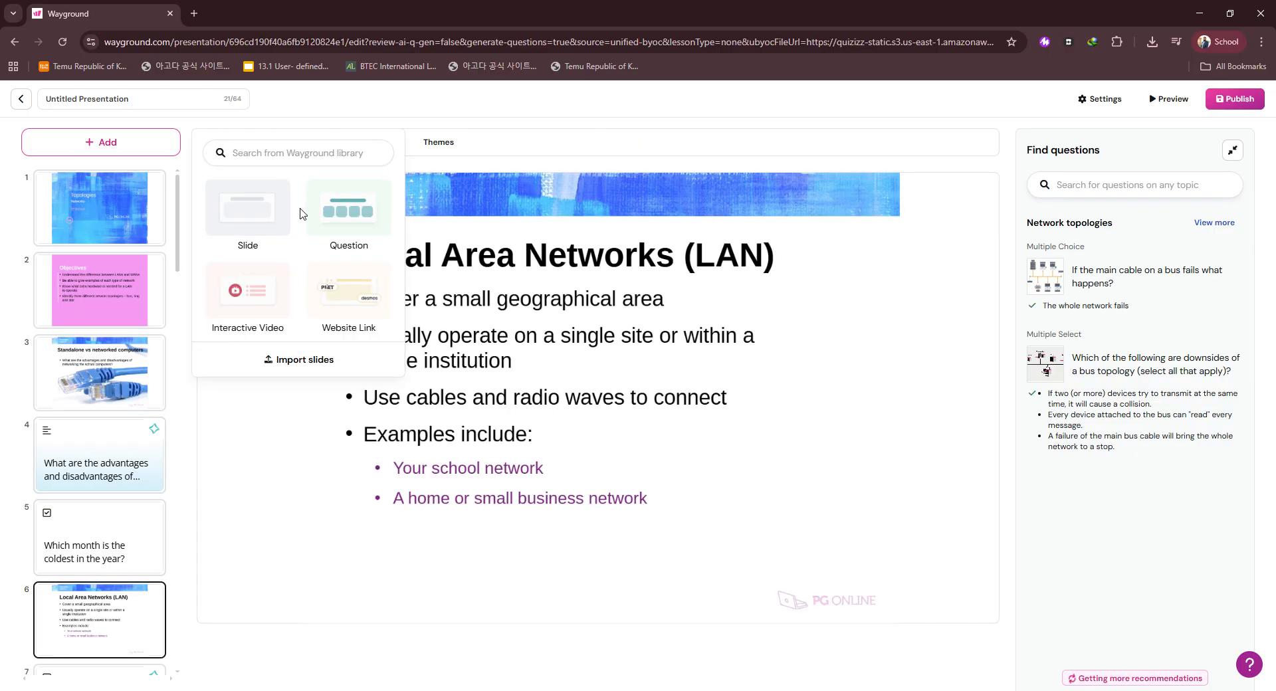
pyautogui.click(351, 212)
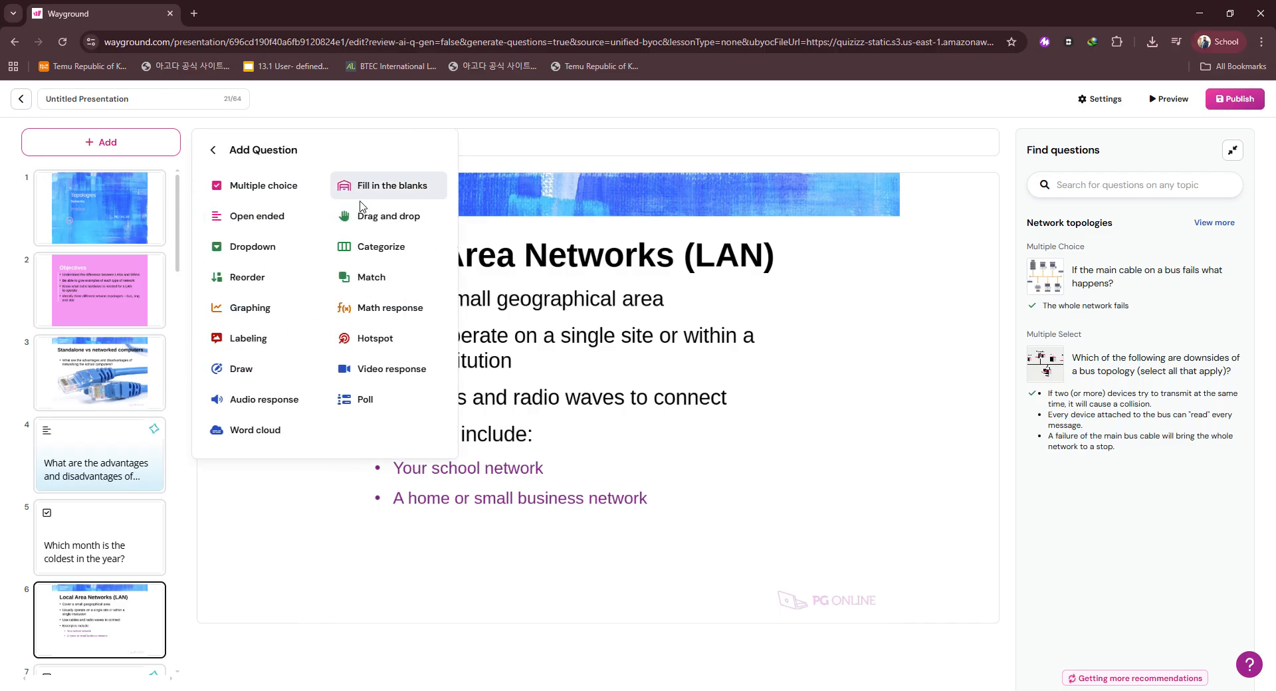
pyautogui.moveTo(397, 194)
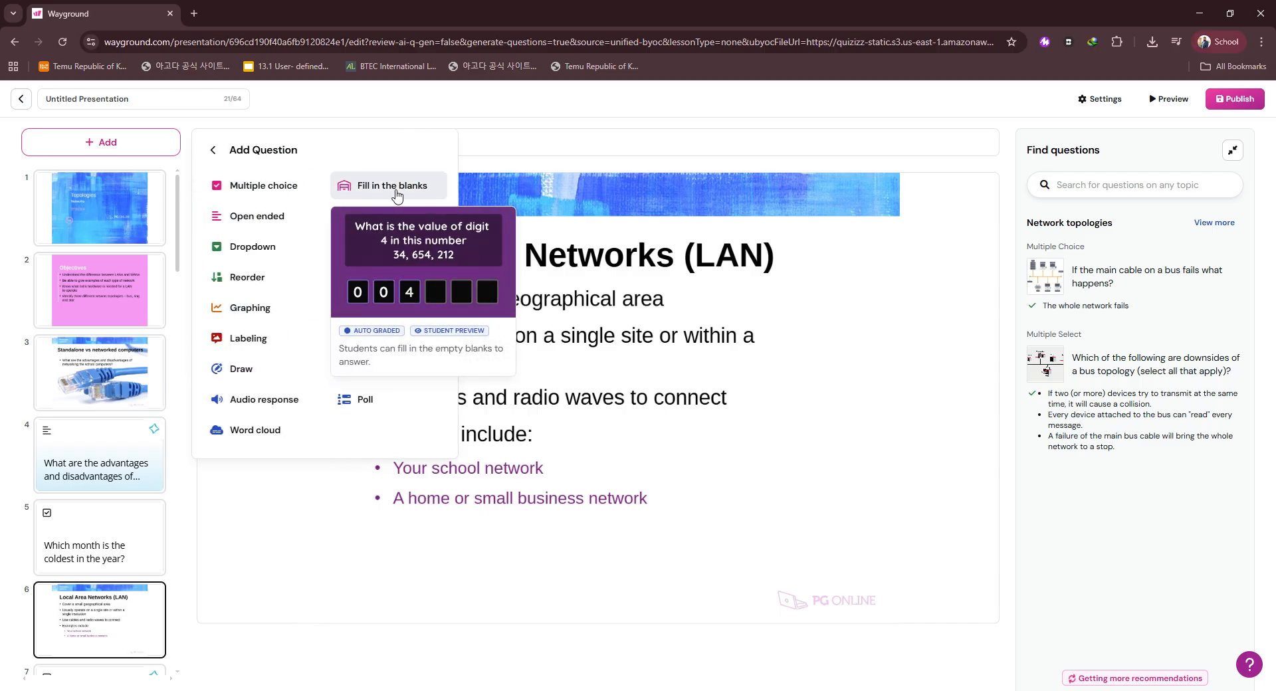
pyautogui.click(396, 193)
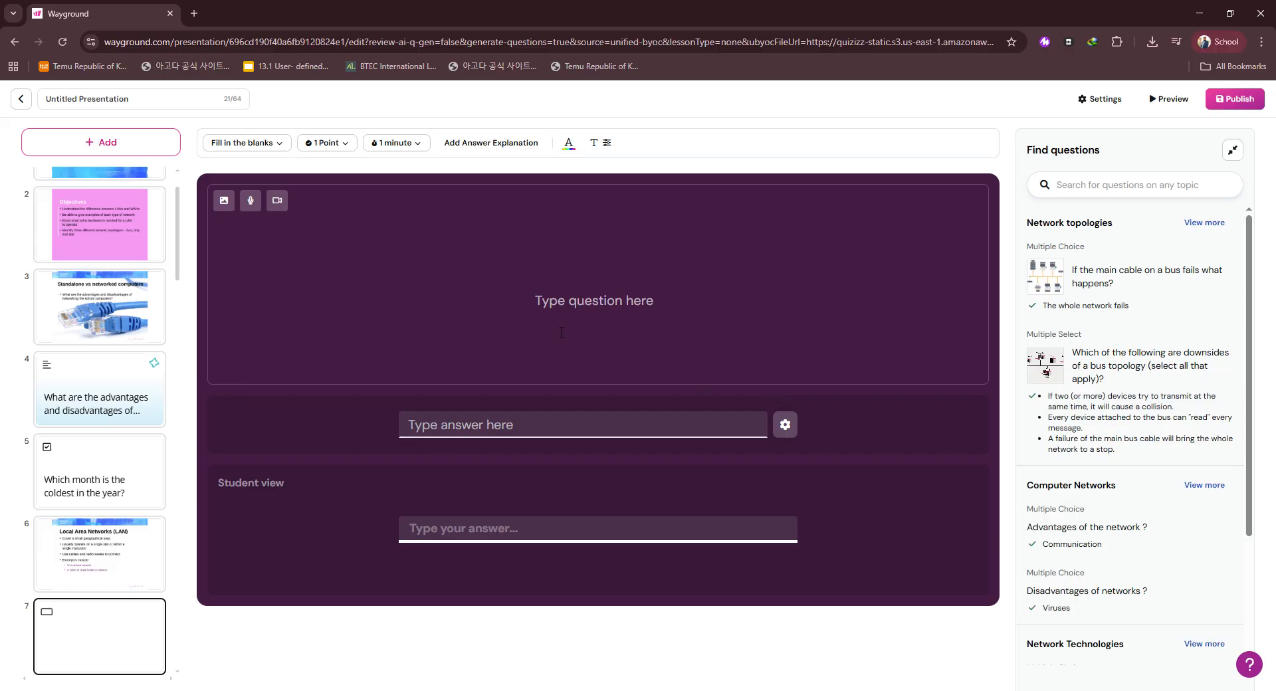
pyautogui.click(669, 314)
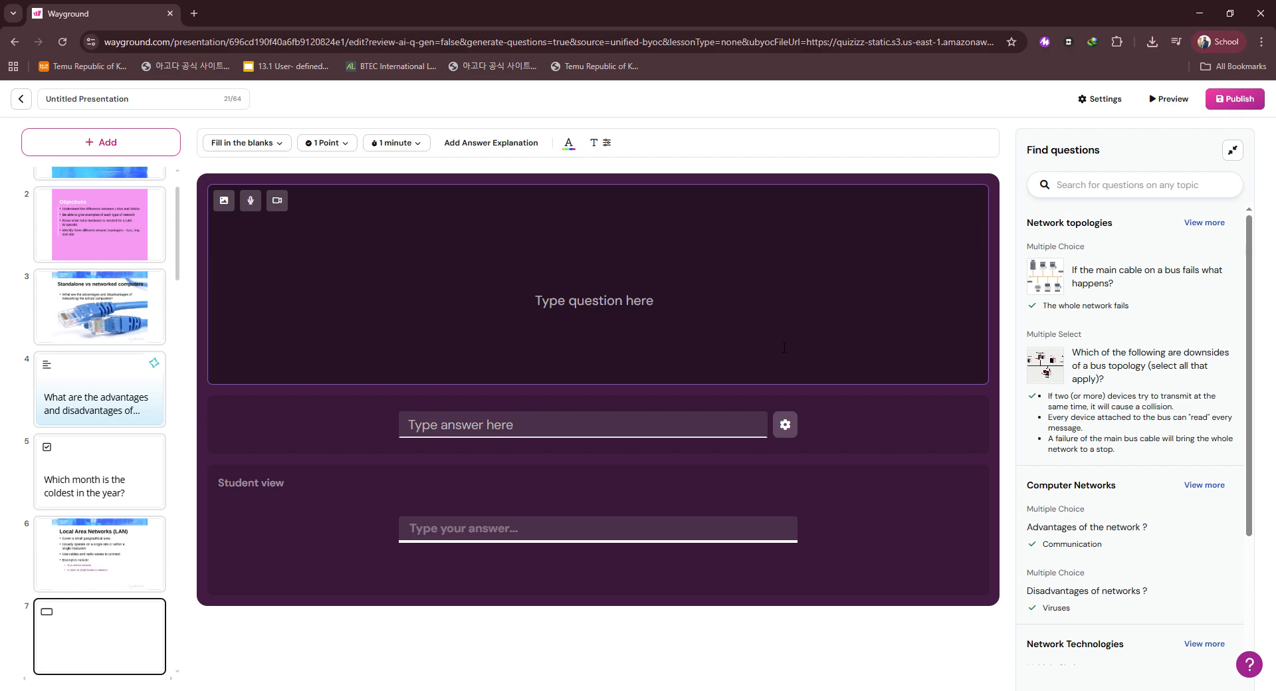
pyautogui.write('What ')
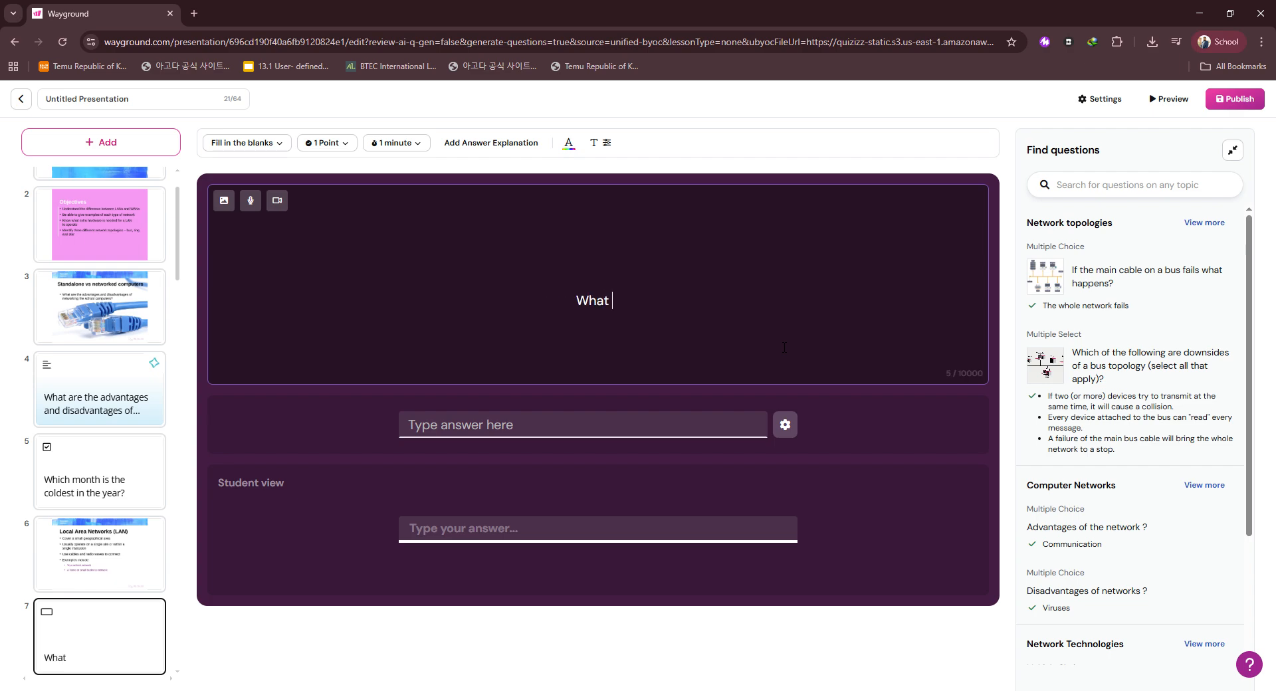
pyautogui.write('can I do')
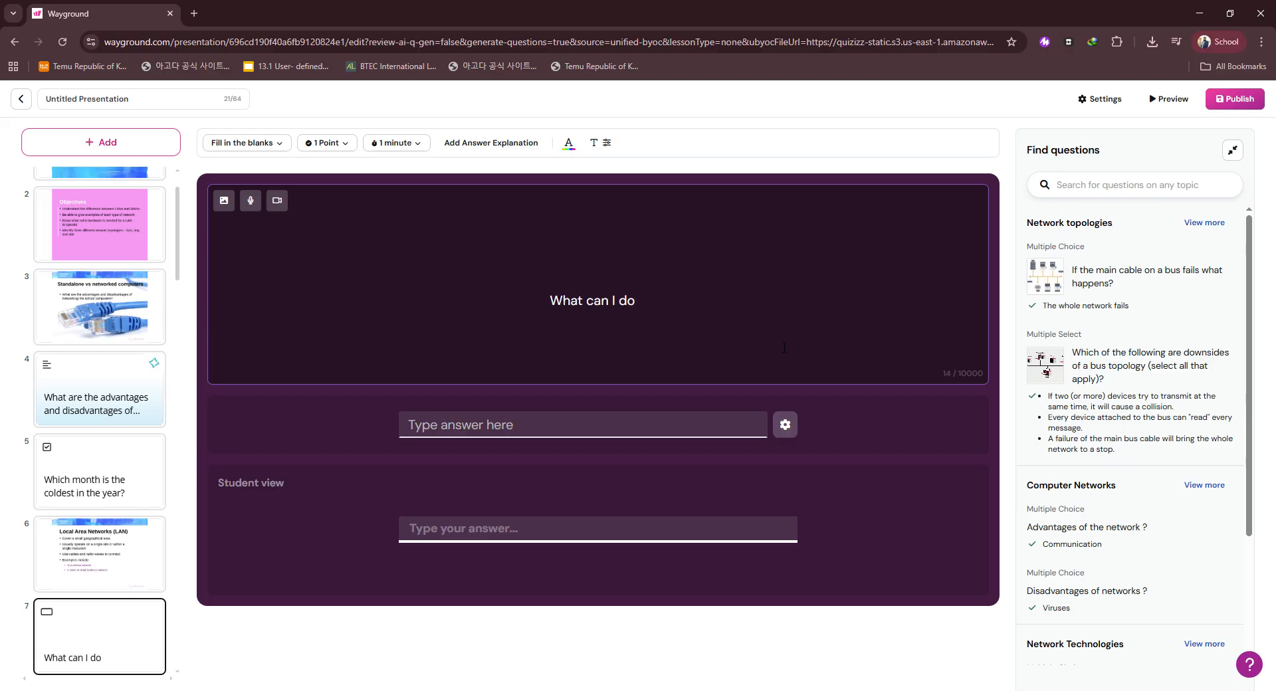
pyautogui.write('to the number')
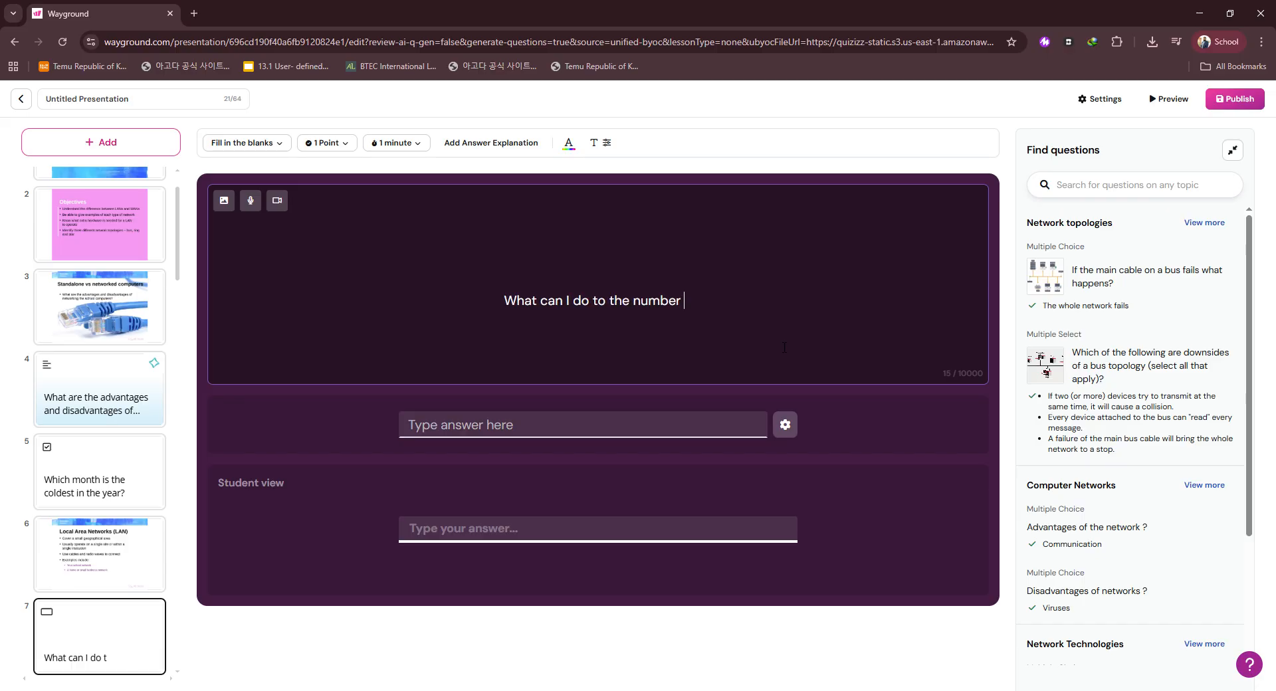
pyautogui.write(' 6')
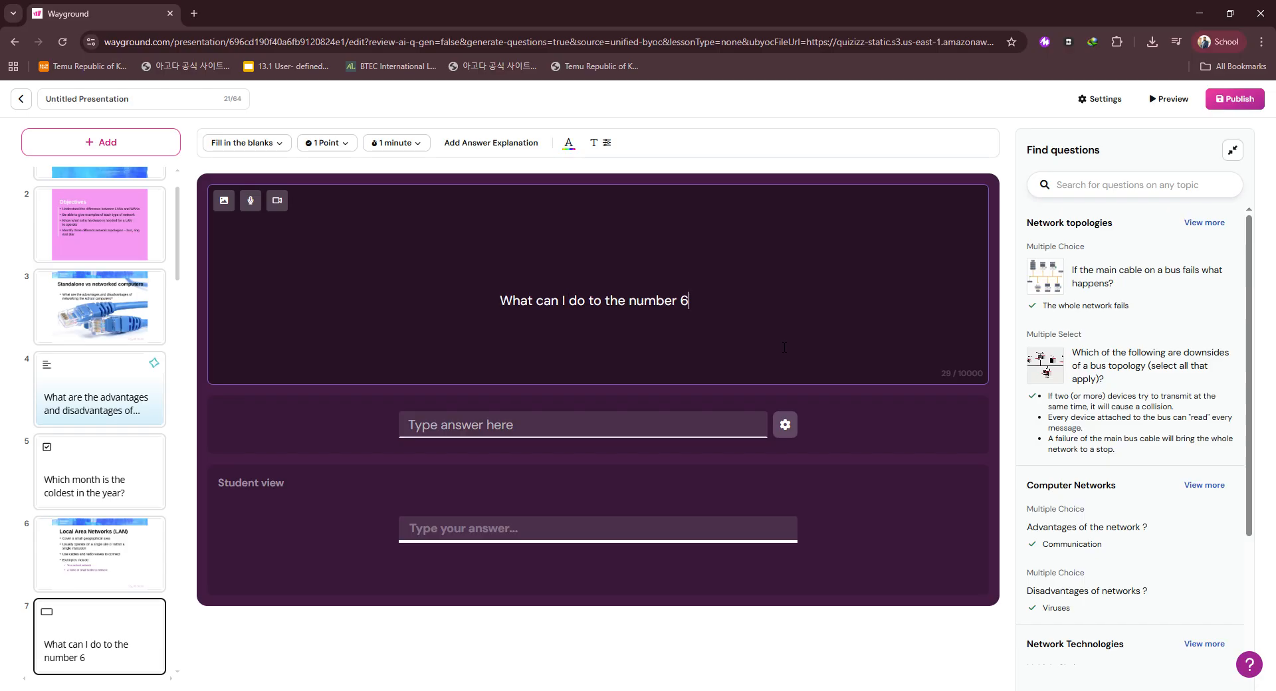
pyautogui.write(' to get to 7?')
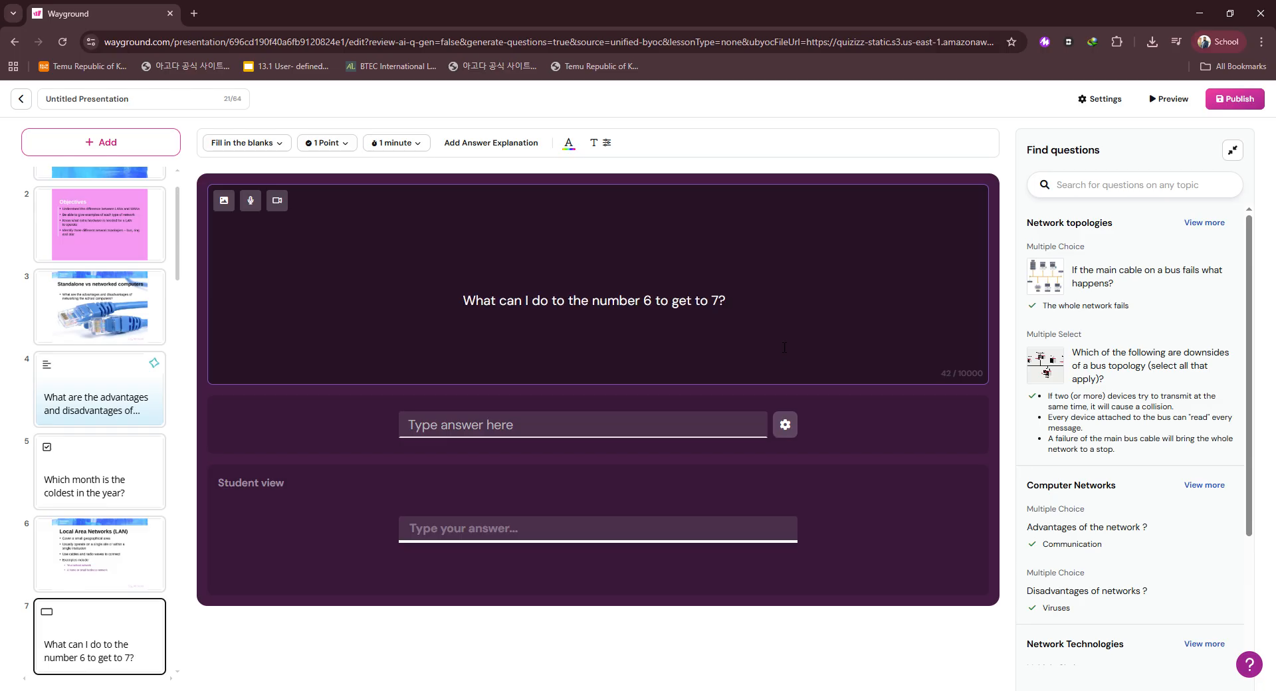
# Enter "add 1" as the answer to the fill in the blanks question and delete that question slide.
pyautogui.click(635, 426)
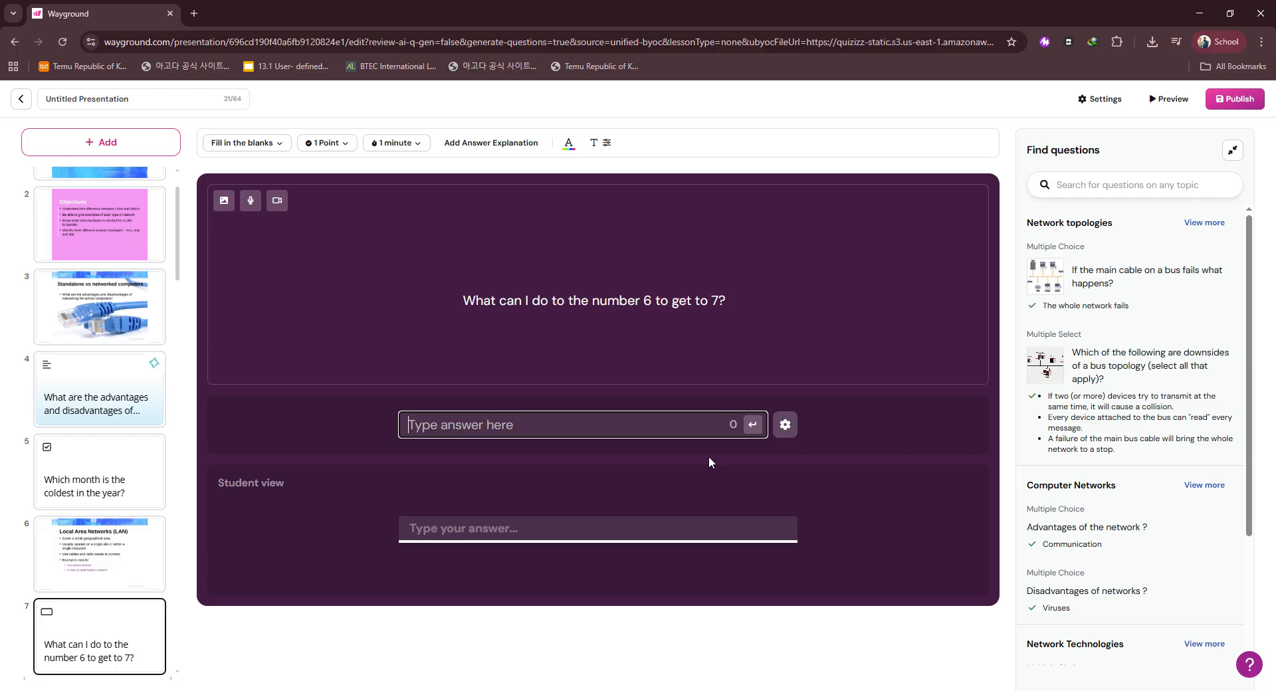
pyautogui.write('add 1')
pyautogui.click(754, 424)
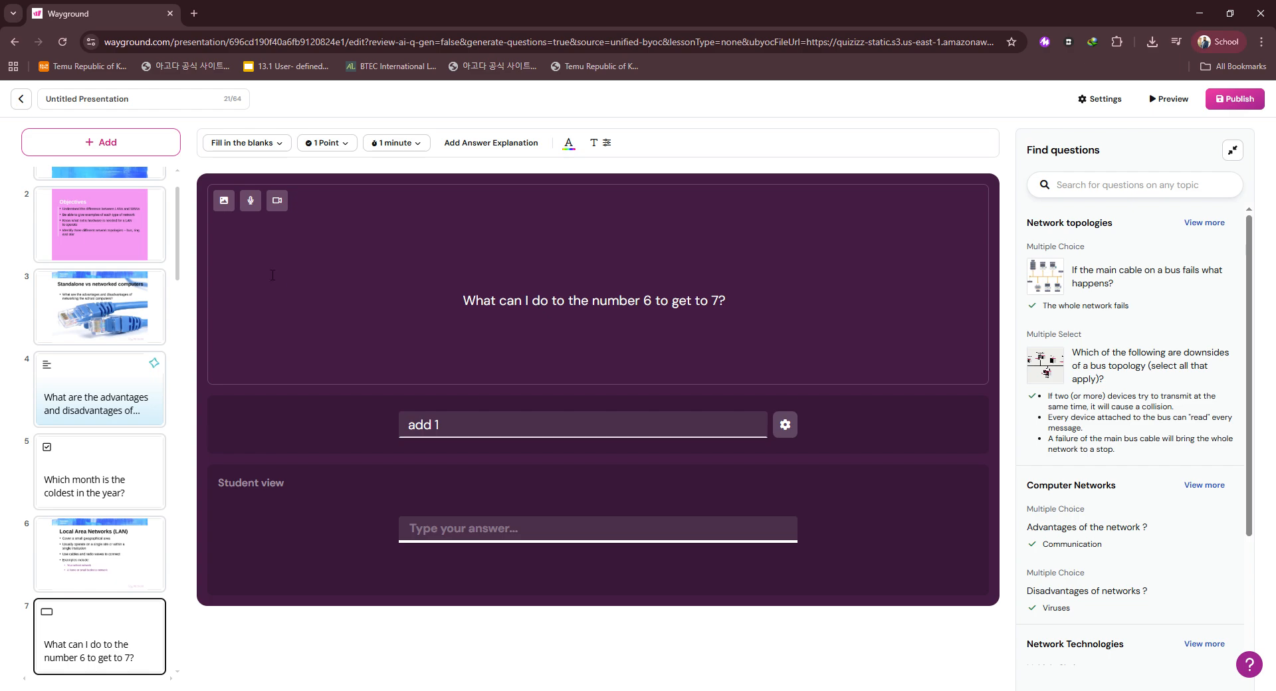
pyautogui.click(801, 234)
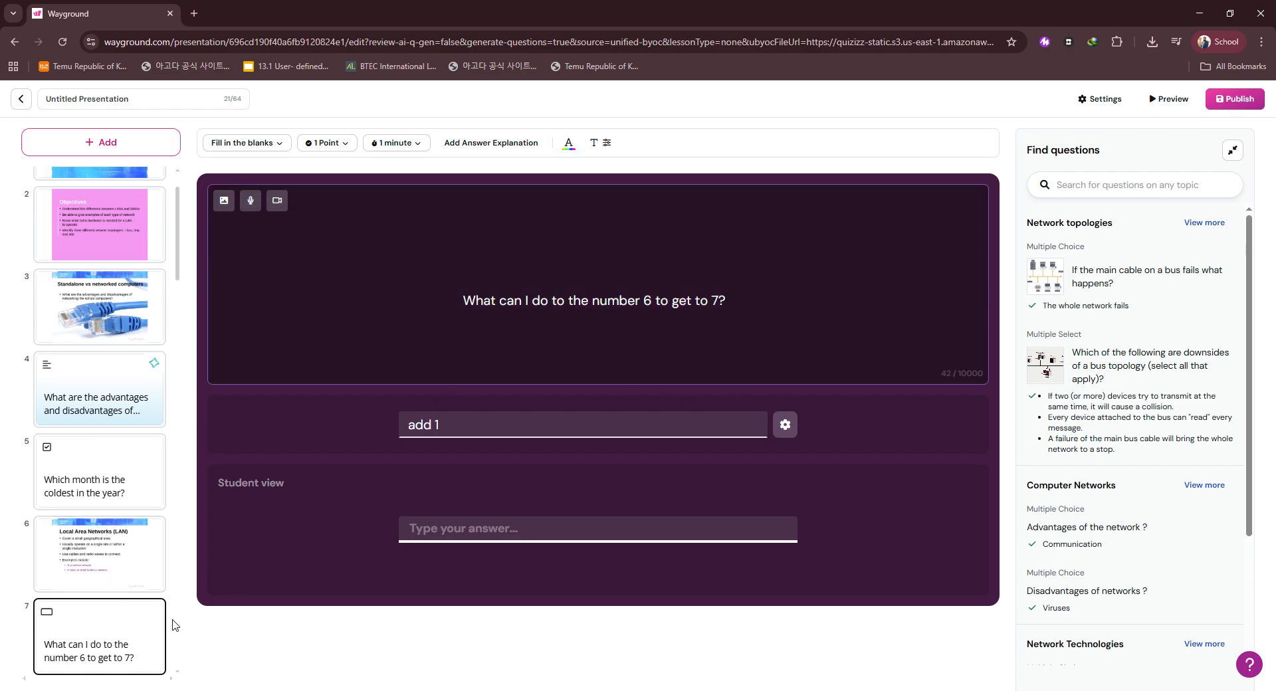
pyautogui.scroll(-2, 100, 602)
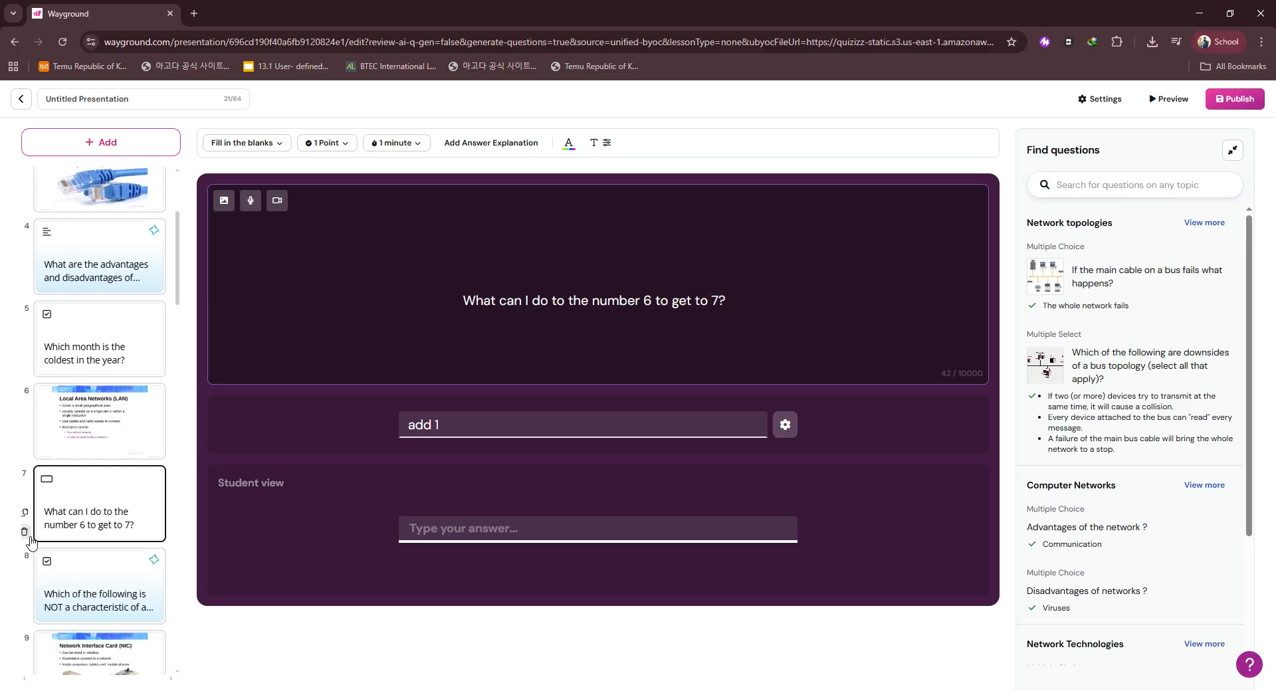
pyautogui.click(25, 532)
# Add an open ended question after slide 7 asking "What are the positives of using a wired connection compared to wireless?".
pyautogui.click(142, 141)
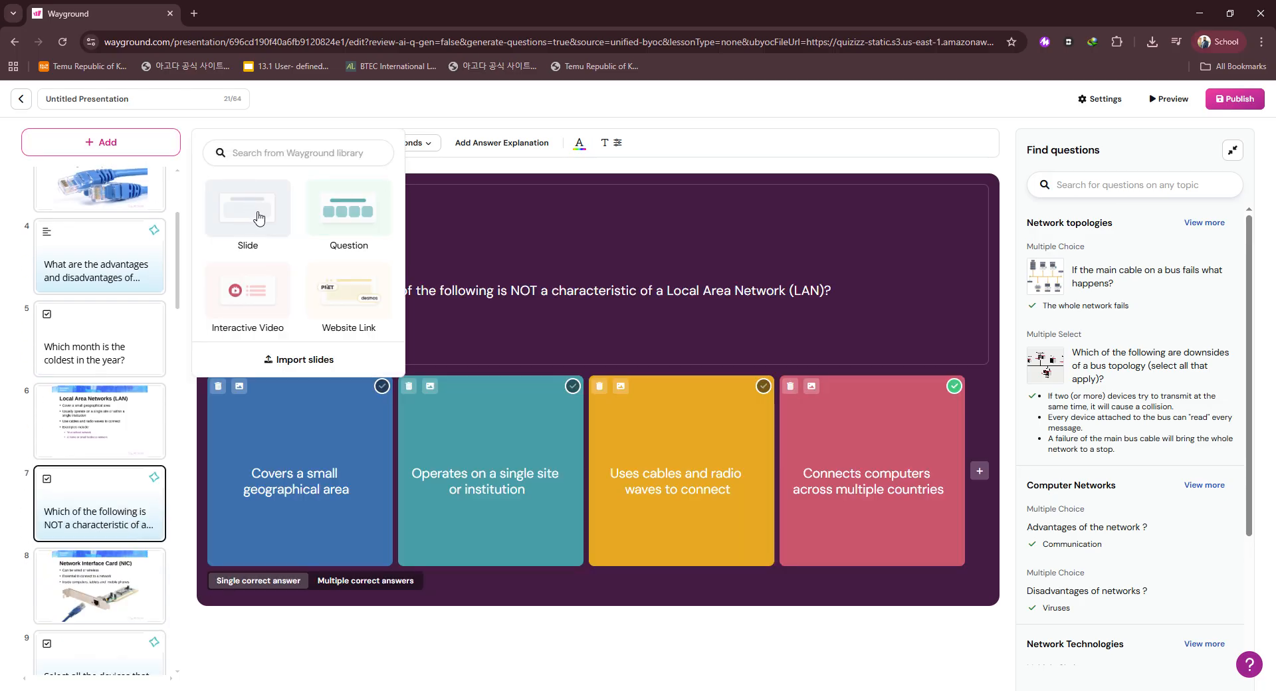
pyautogui.click(364, 221)
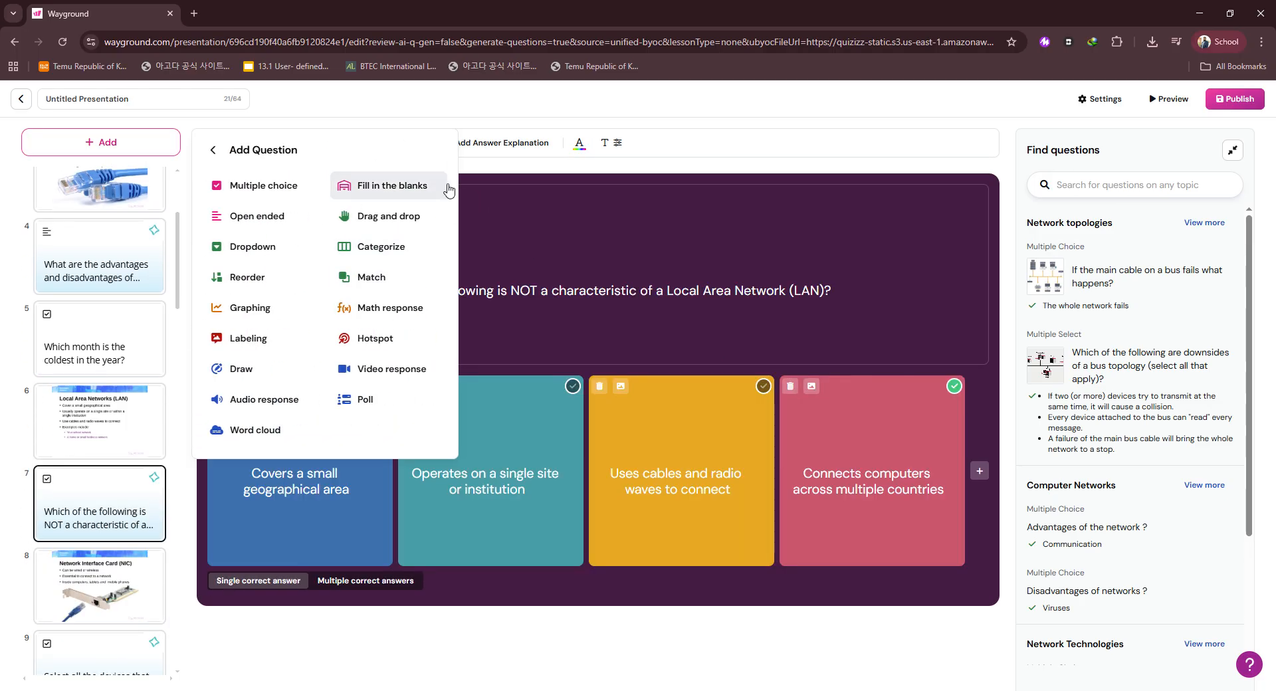
pyautogui.click(267, 217)
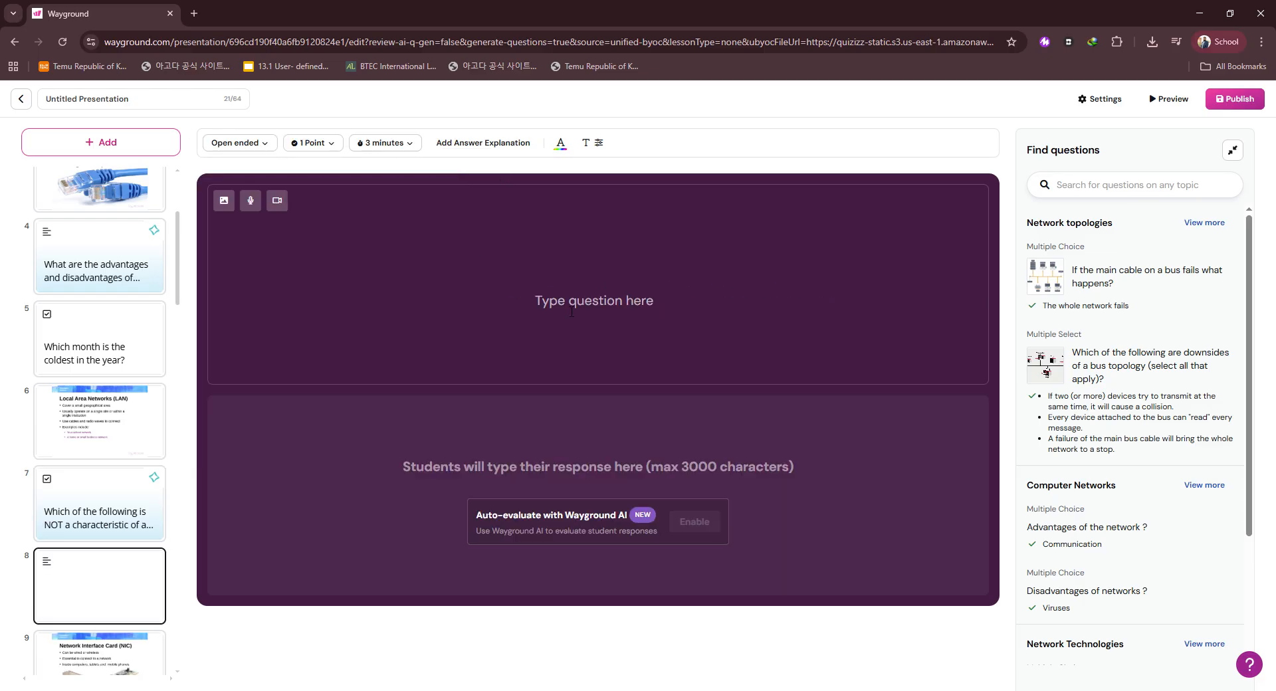
pyautogui.click(586, 318)
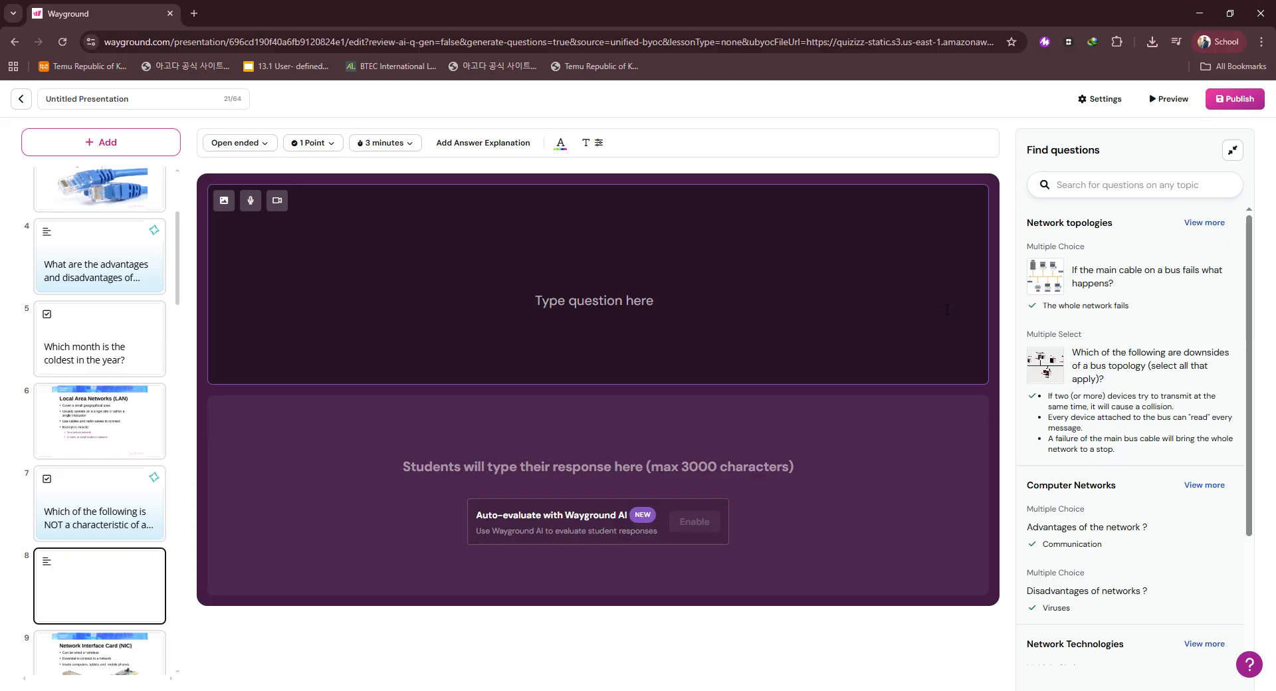
pyautogui.write('W')
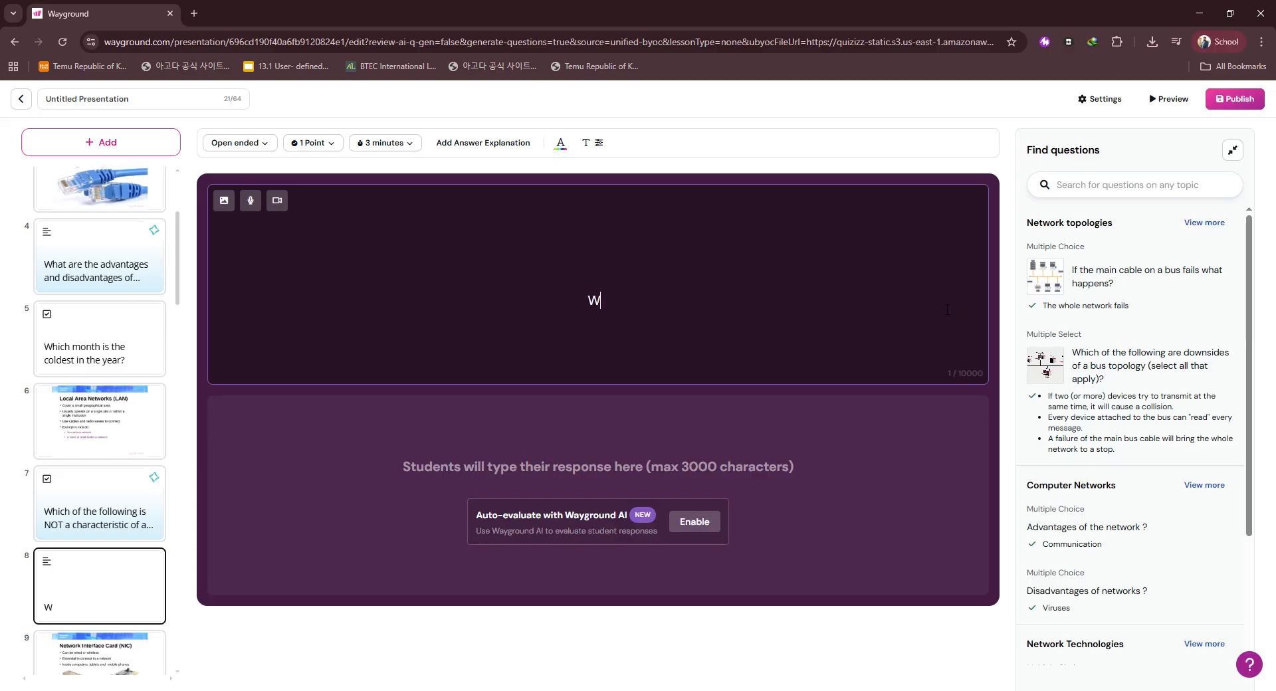
pyautogui.write('hat are the pos')
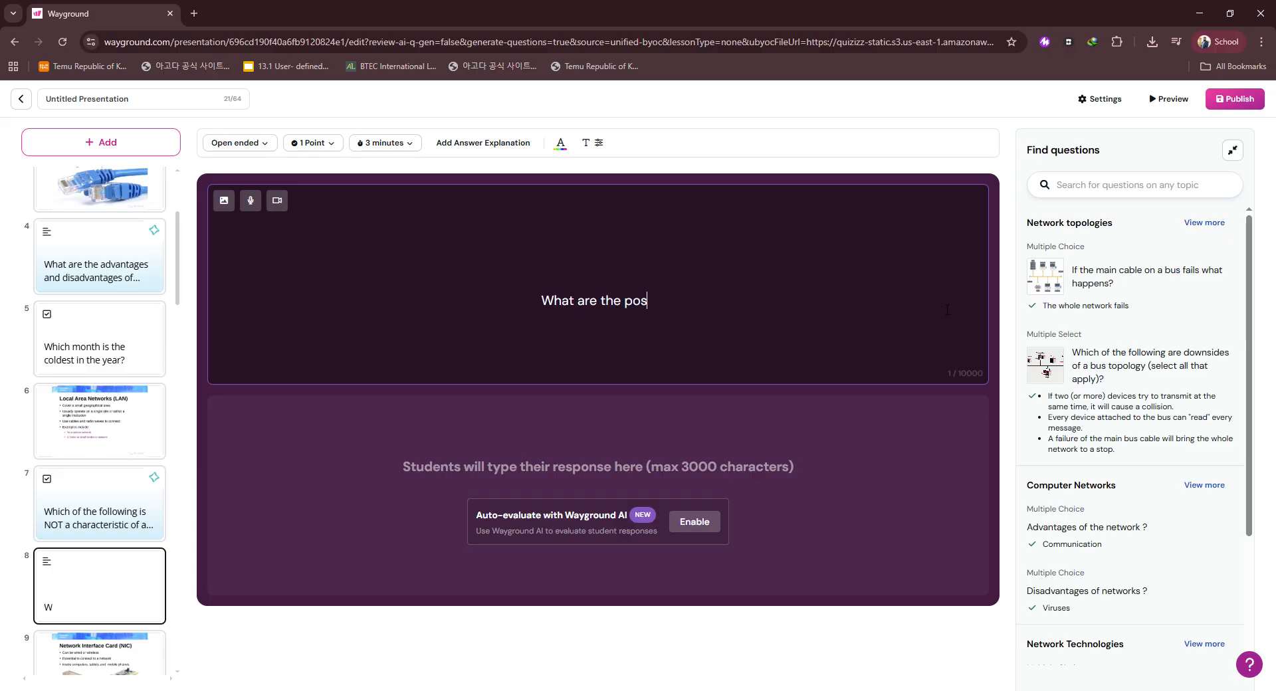
pyautogui.write('itives of using')
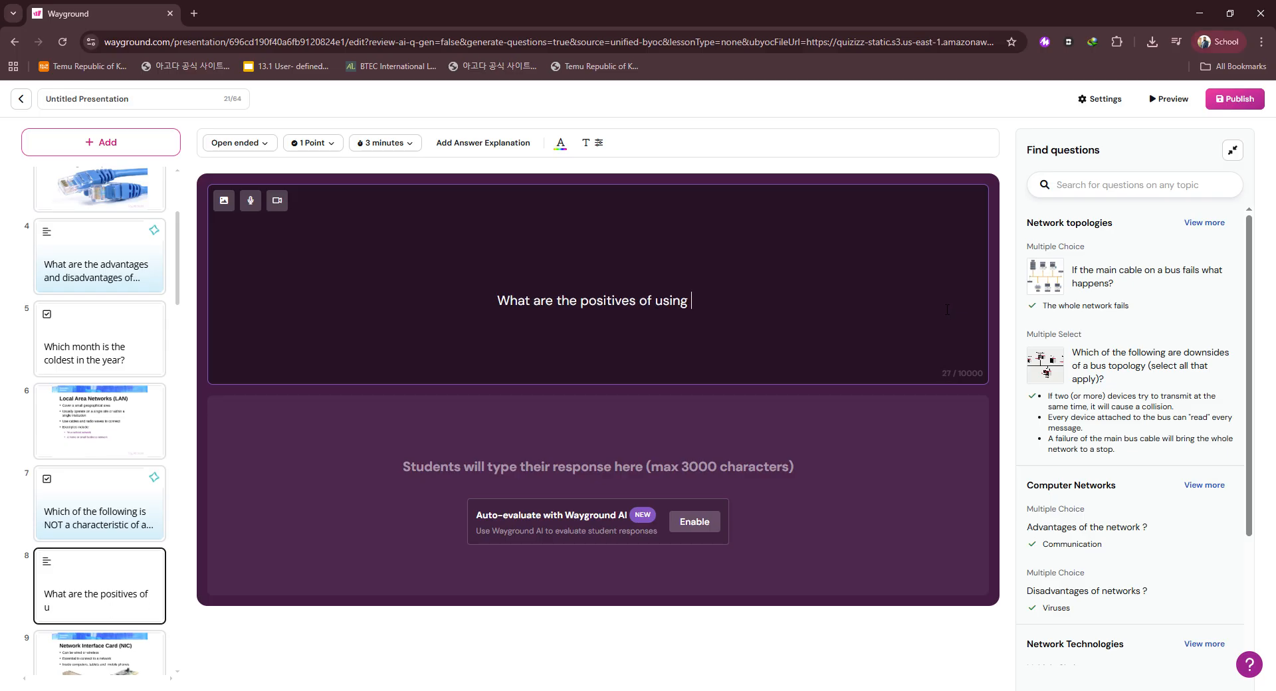
pyautogui.write(' a wired connection ')
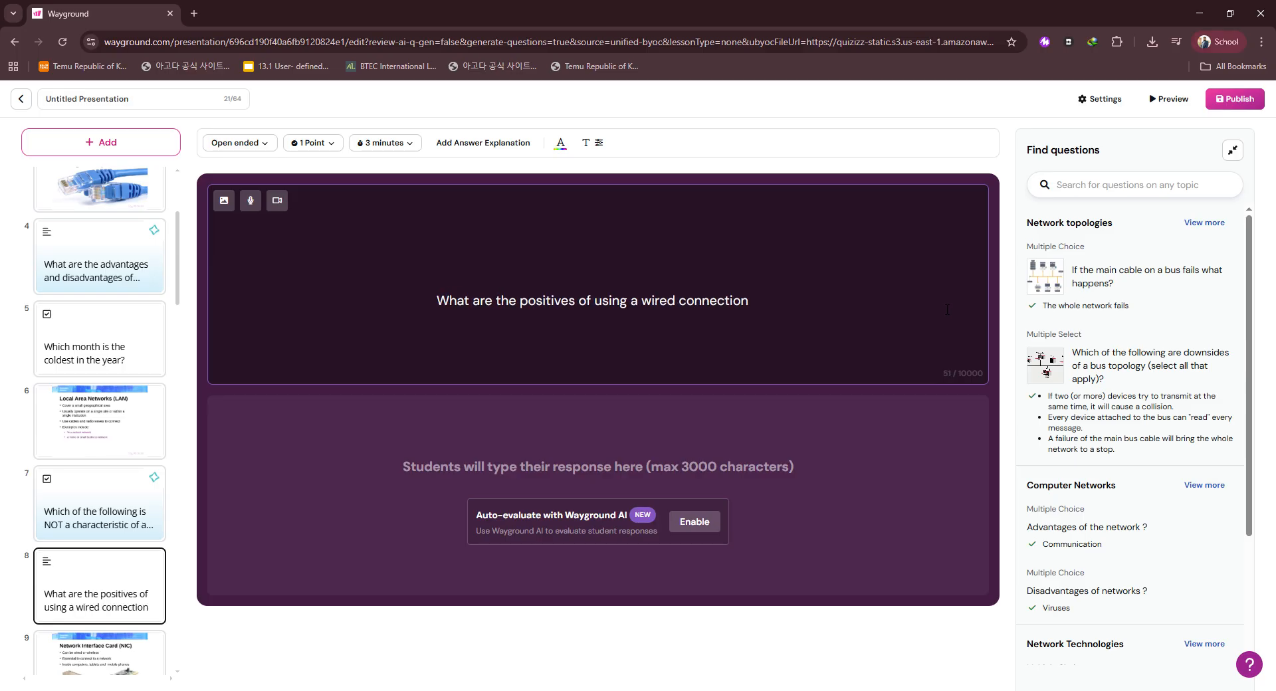
pyautogui.write('compa')
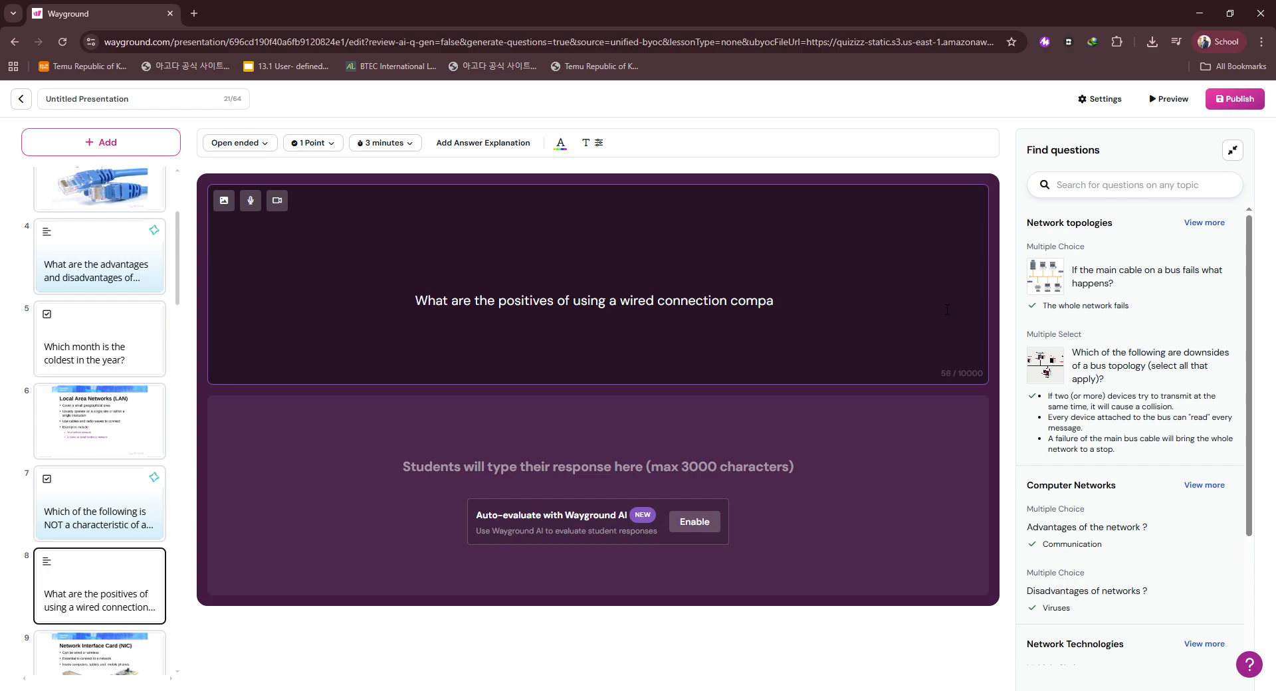
pyautogui.write('red to wir')
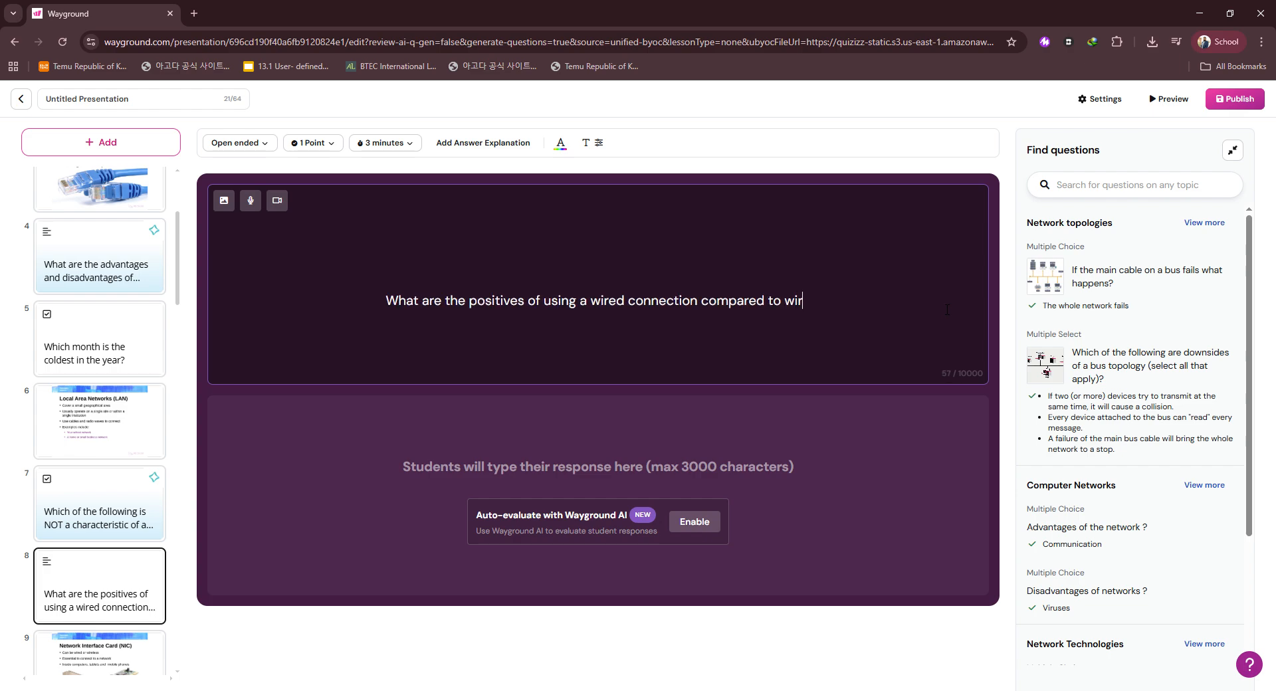
pyautogui.write('eless?')
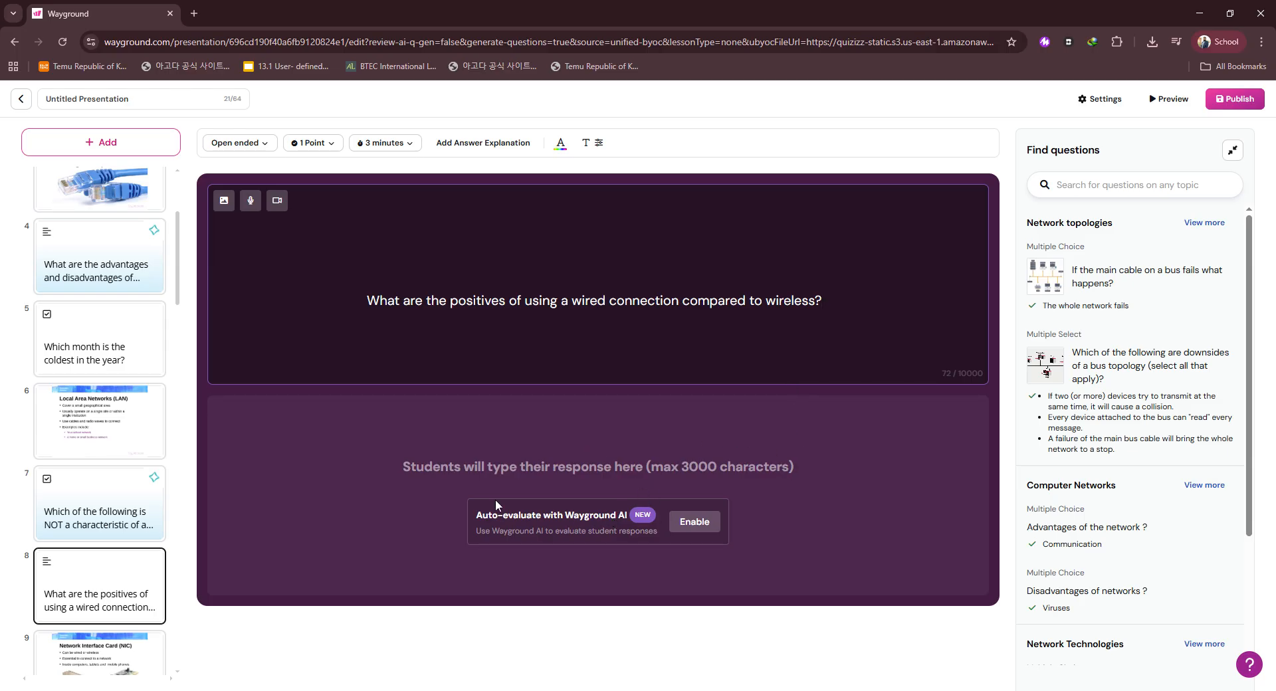
# Enable AI auto-evaluation for the wired connection question, using AI-generated evaluation criteria.
pyautogui.click(694, 525)
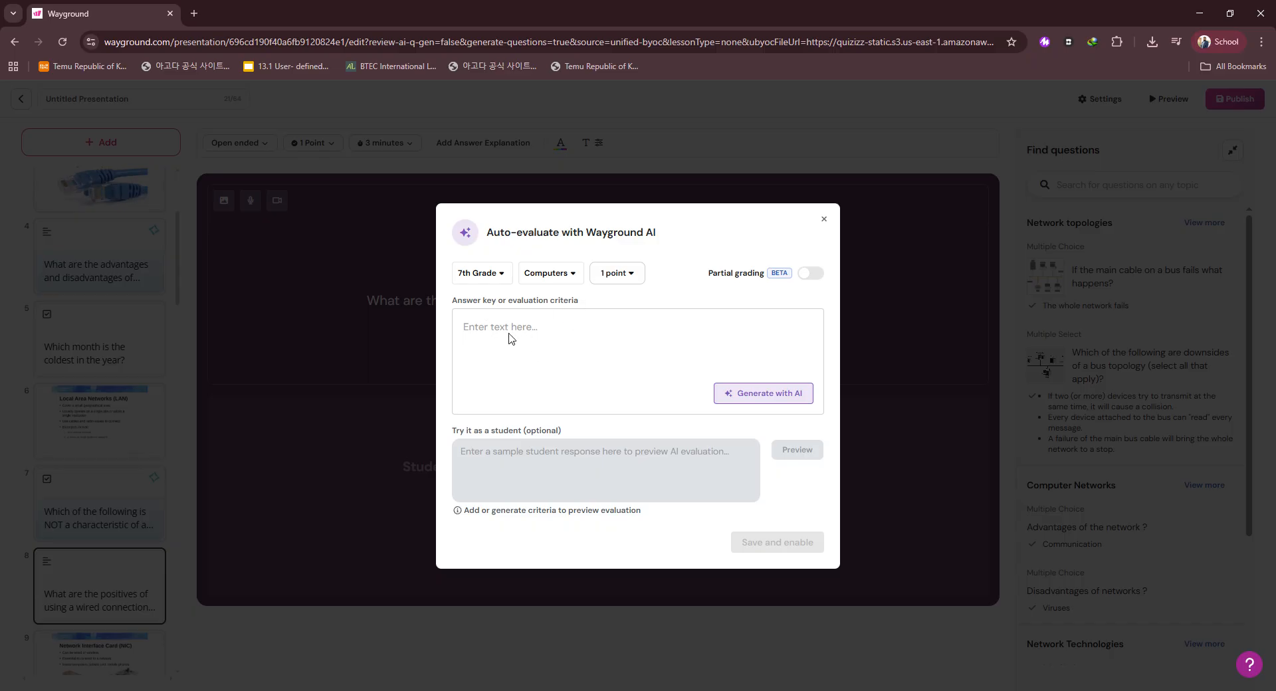
pyautogui.click(756, 399)
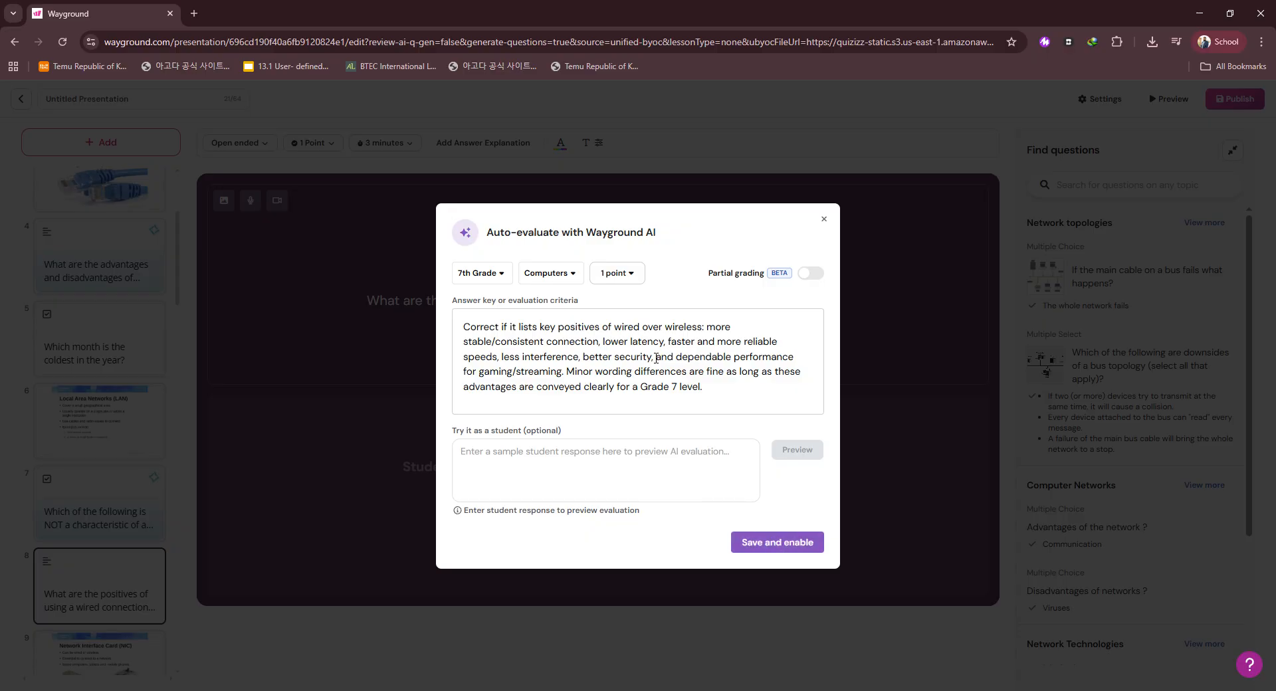
pyautogui.click(777, 542)
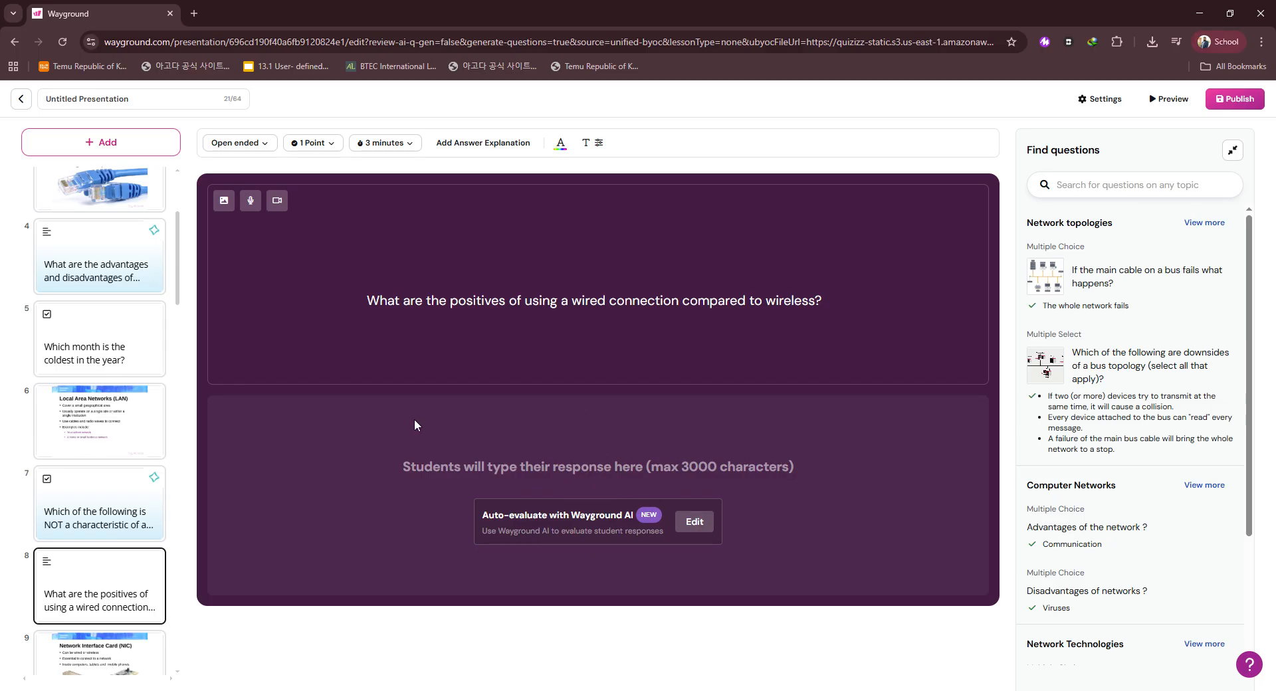
# Add a drag and drop question after the wired connection question.
pyautogui.click(131, 151)
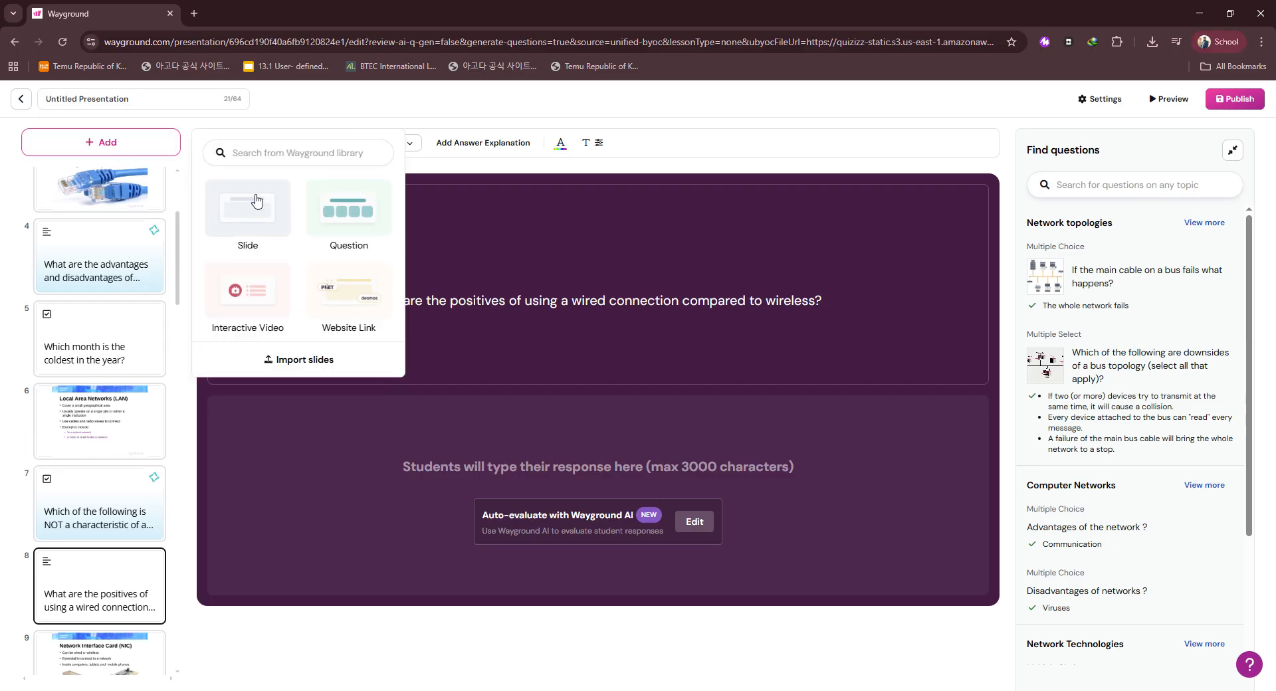
pyautogui.click(353, 202)
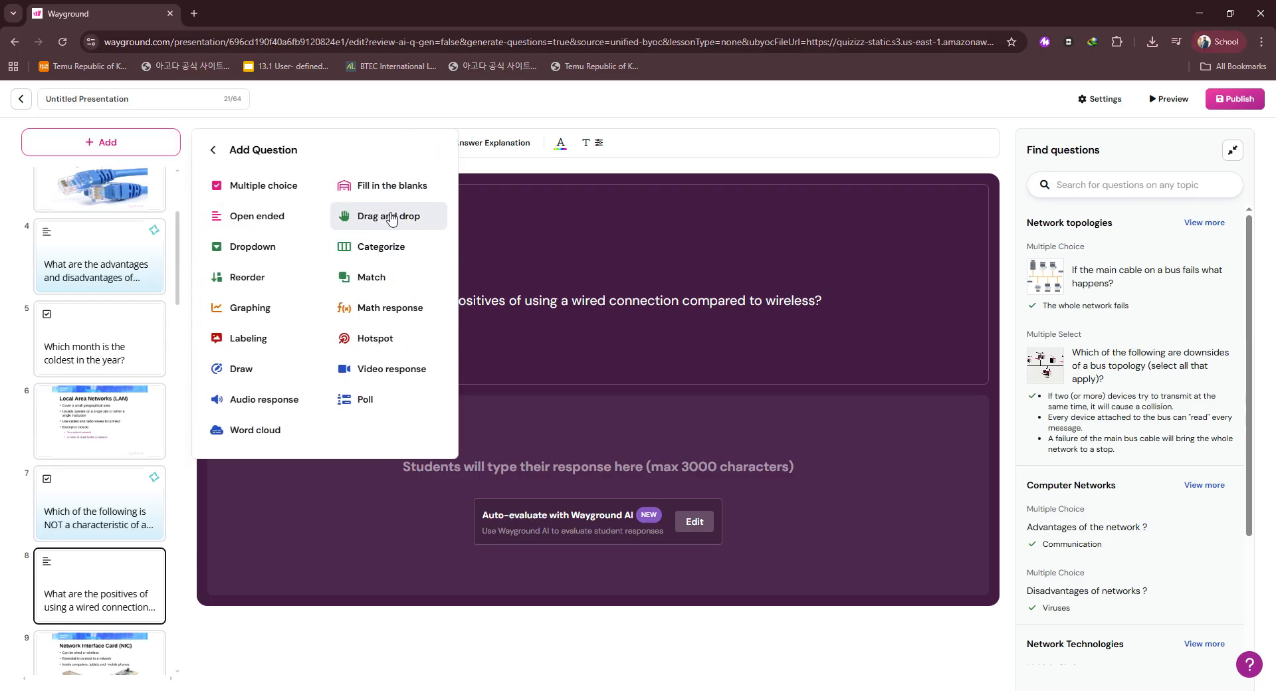
pyautogui.click(392, 218)
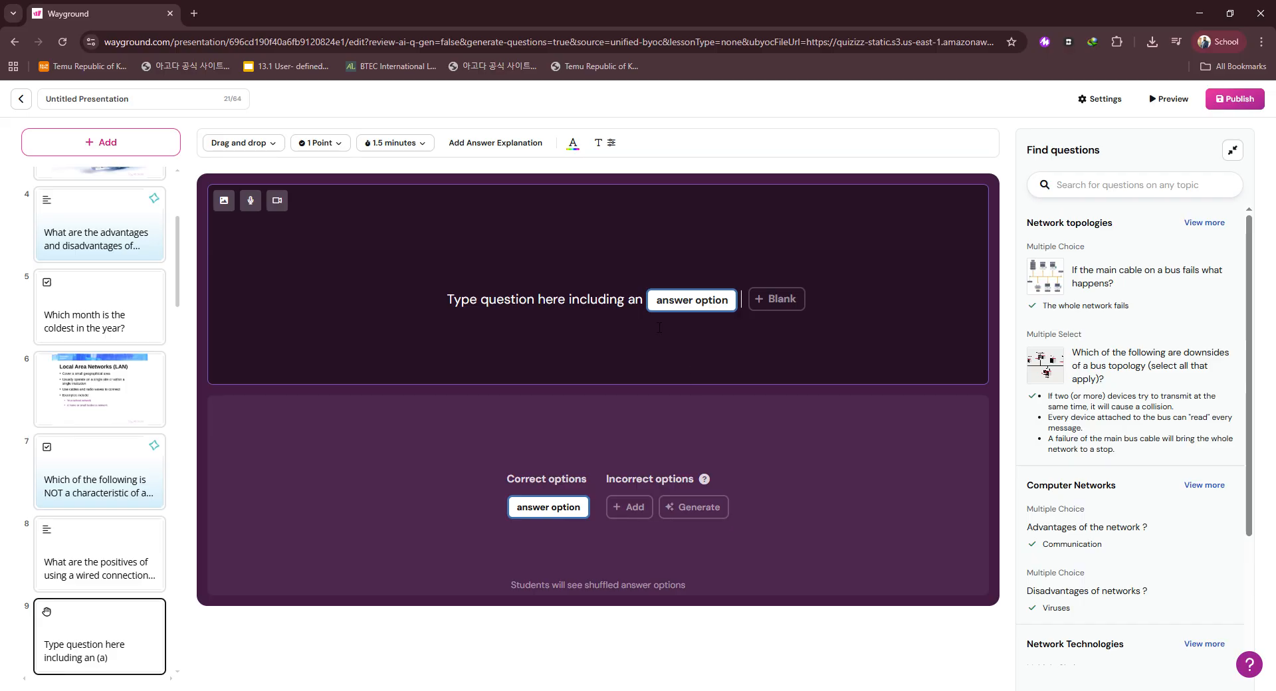
# Replace the placeholder text before the answer option with "There are many types of network topologies, one which is shaped with the".
pyautogui.click(549, 312)
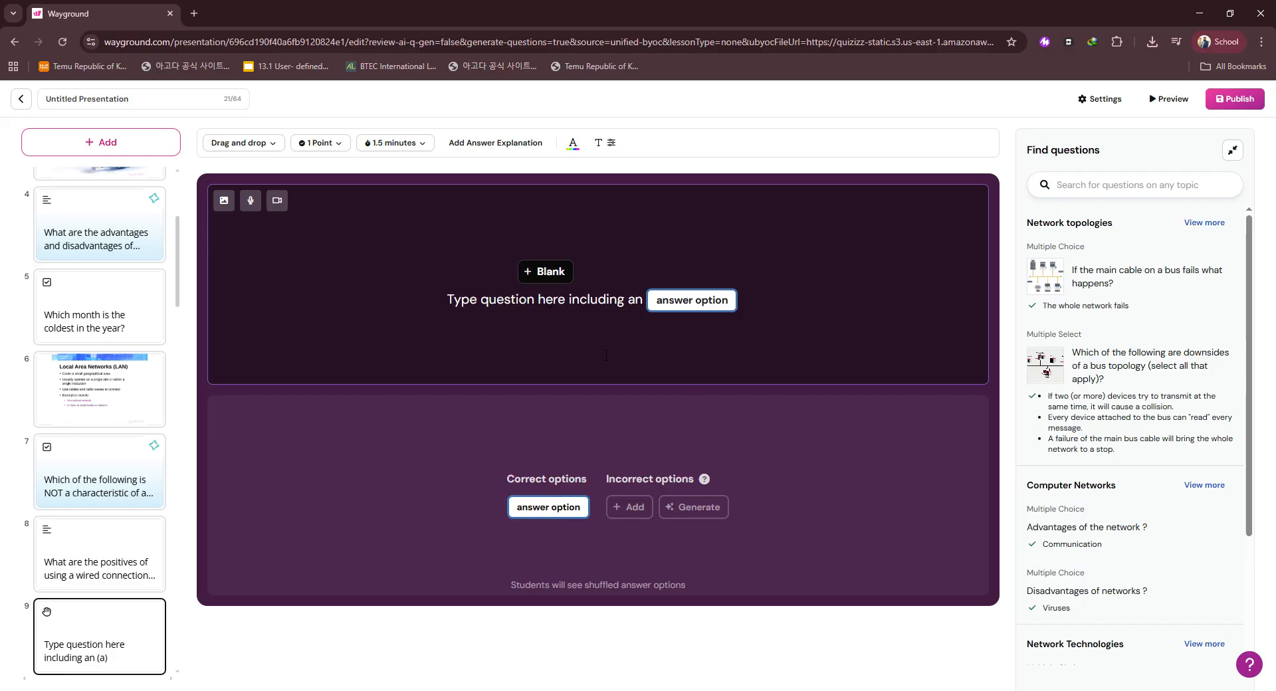
pyautogui.click(524, 313)
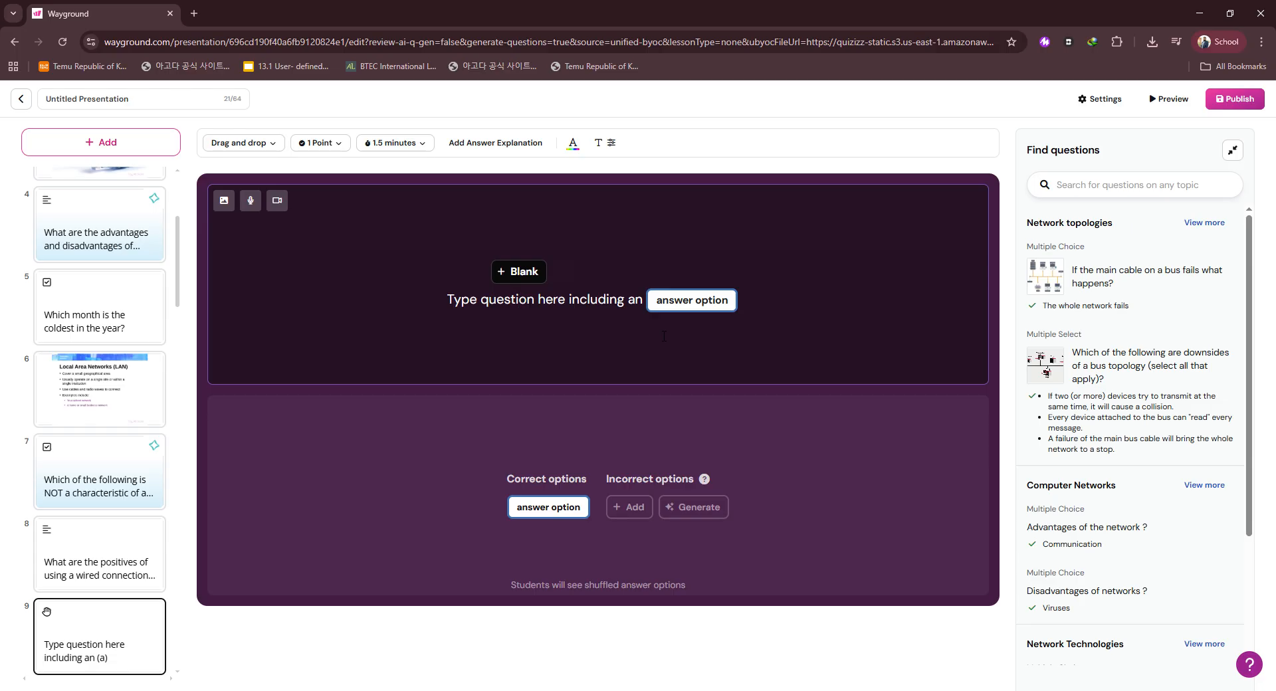
pyautogui.write('A')
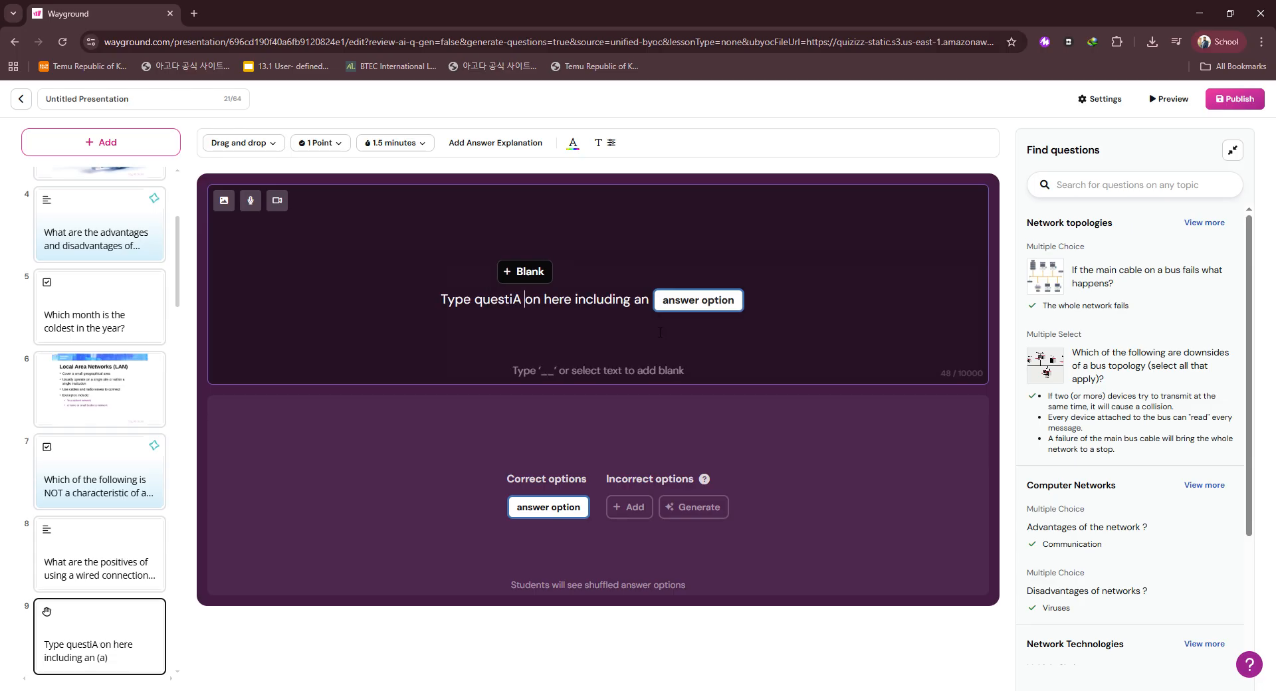
pyautogui.moveTo(646, 304); pyautogui.dragTo(435, 302)
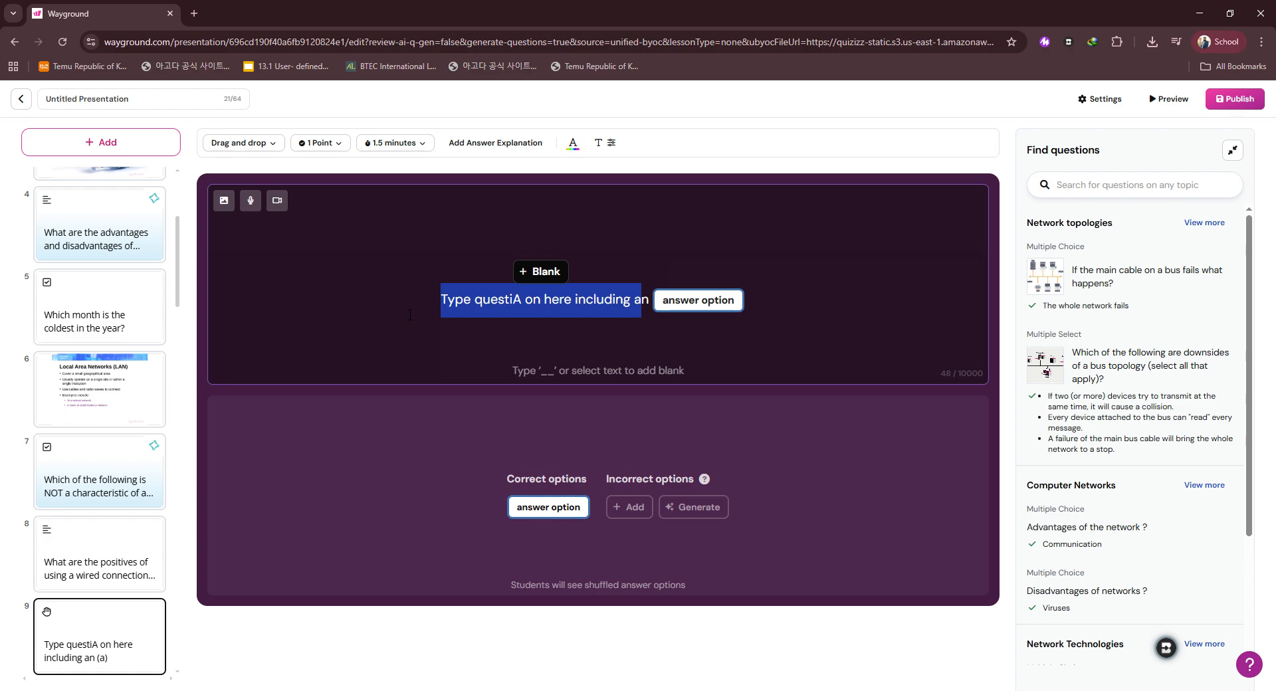
pyautogui.press('BackSpace')
pyautogui.write('There are ')
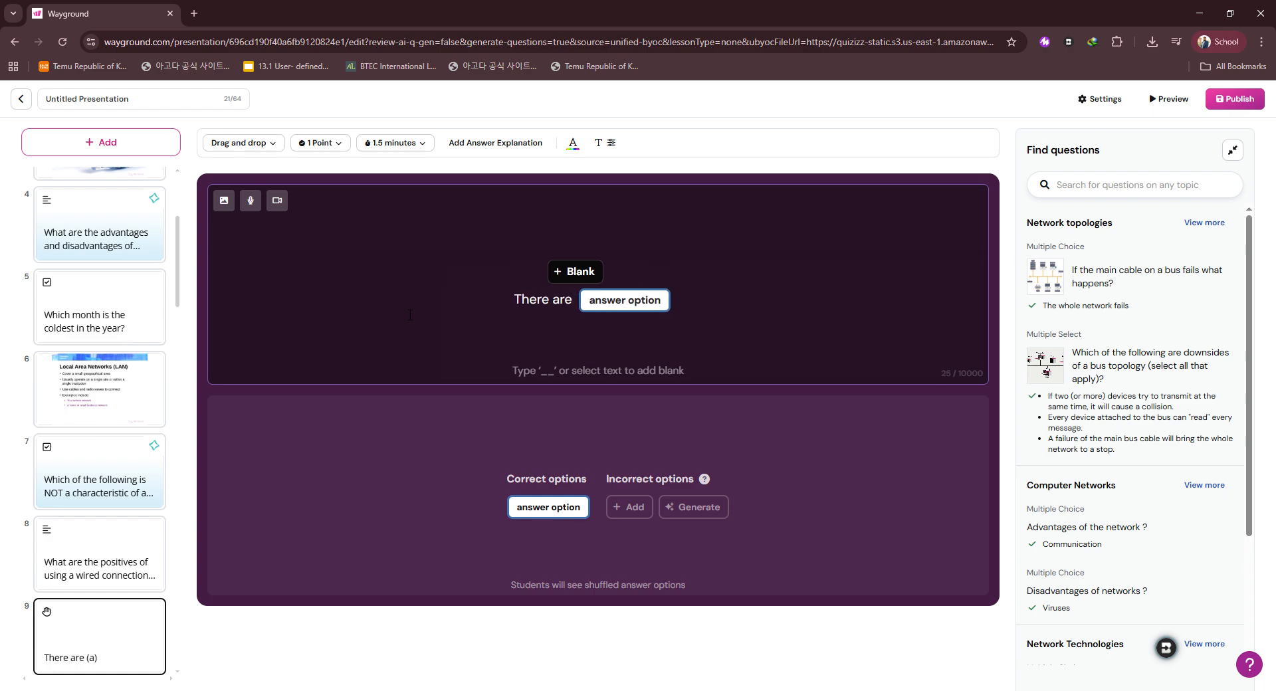
pyautogui.write('many types o')
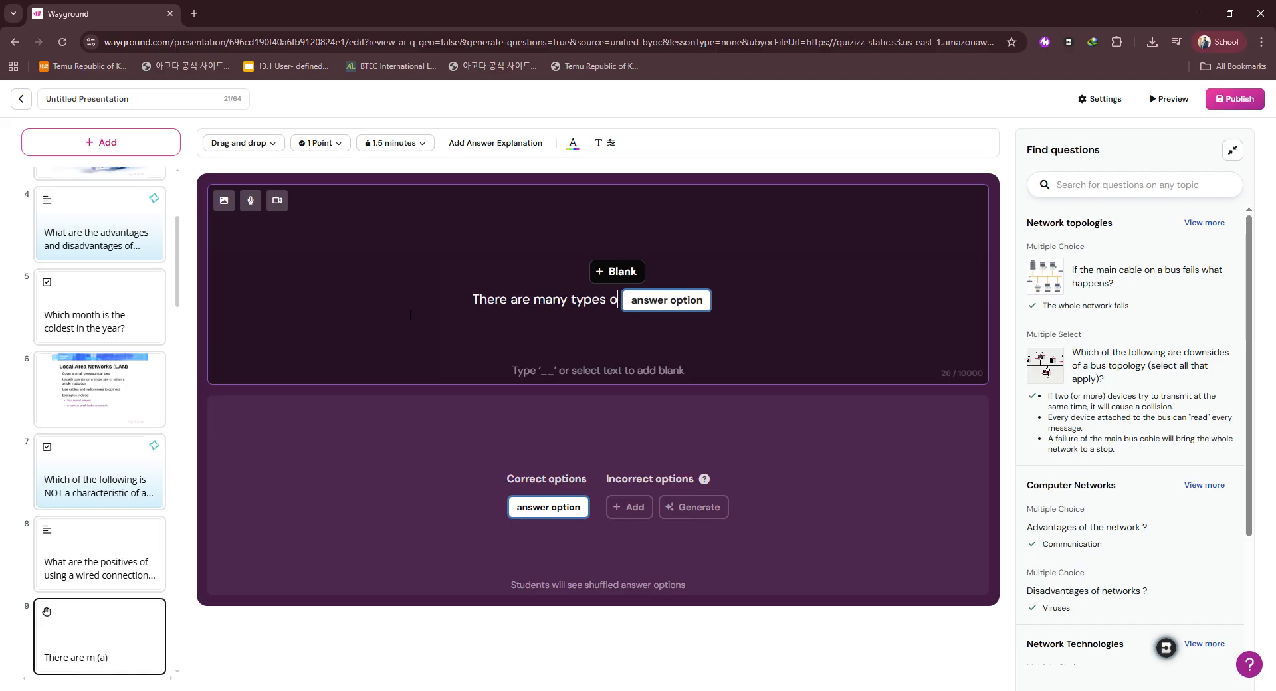
pyautogui.write('f network t')
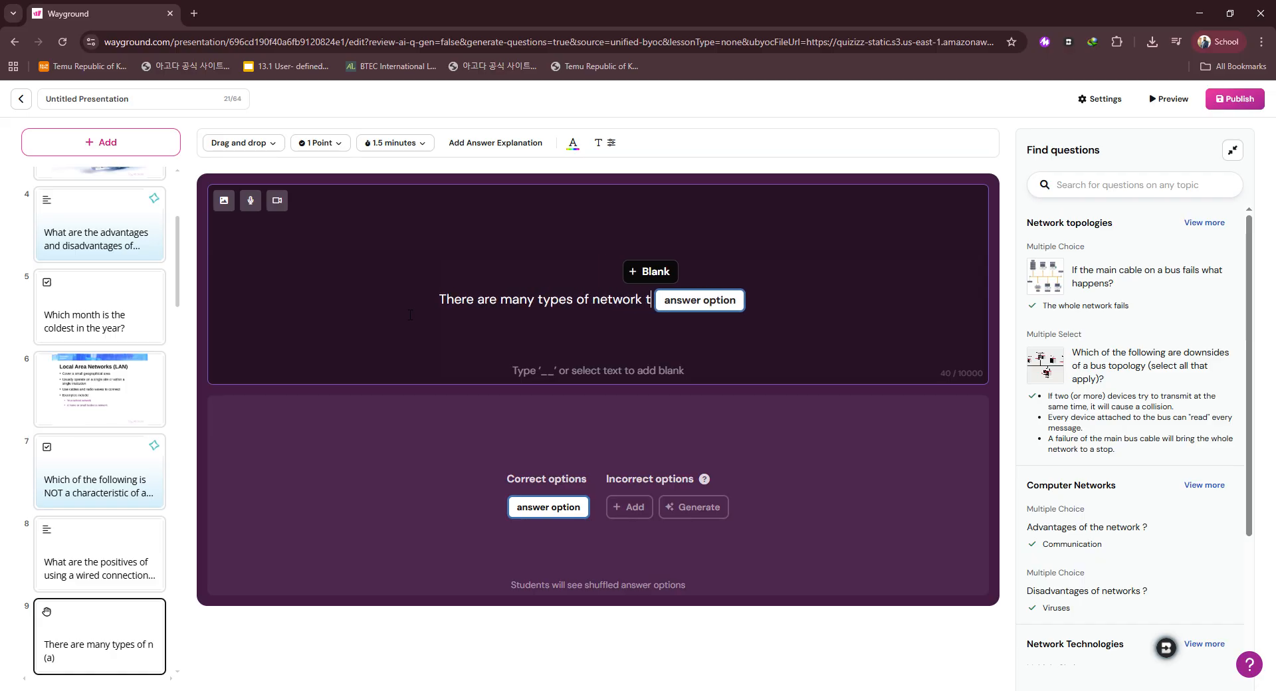
pyautogui.write('opologies, ')
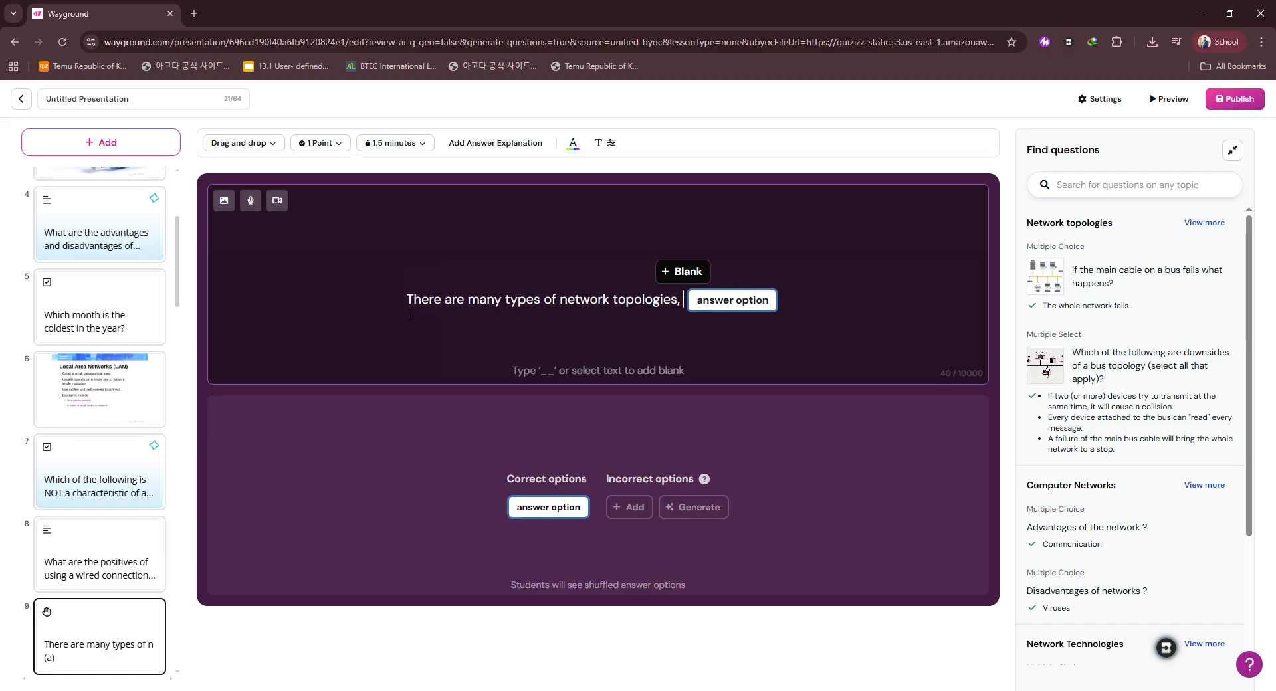
pyautogui.write('one which is sh')
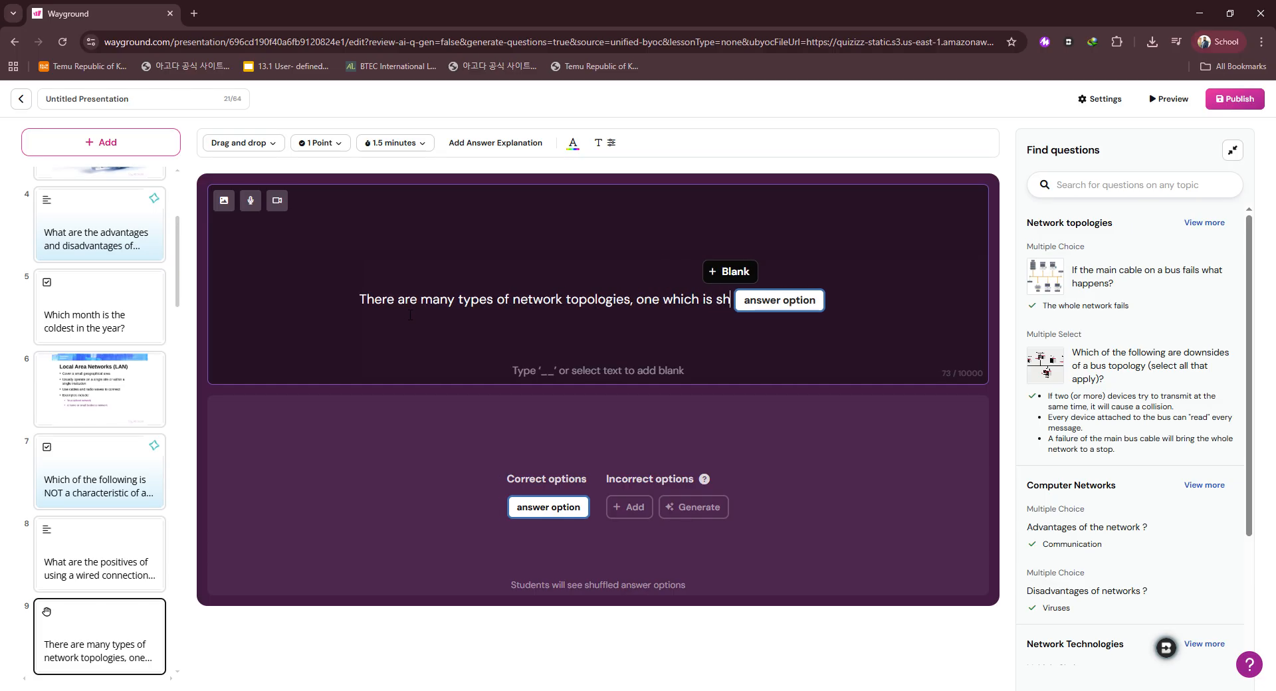
pyautogui.write('aped with ')
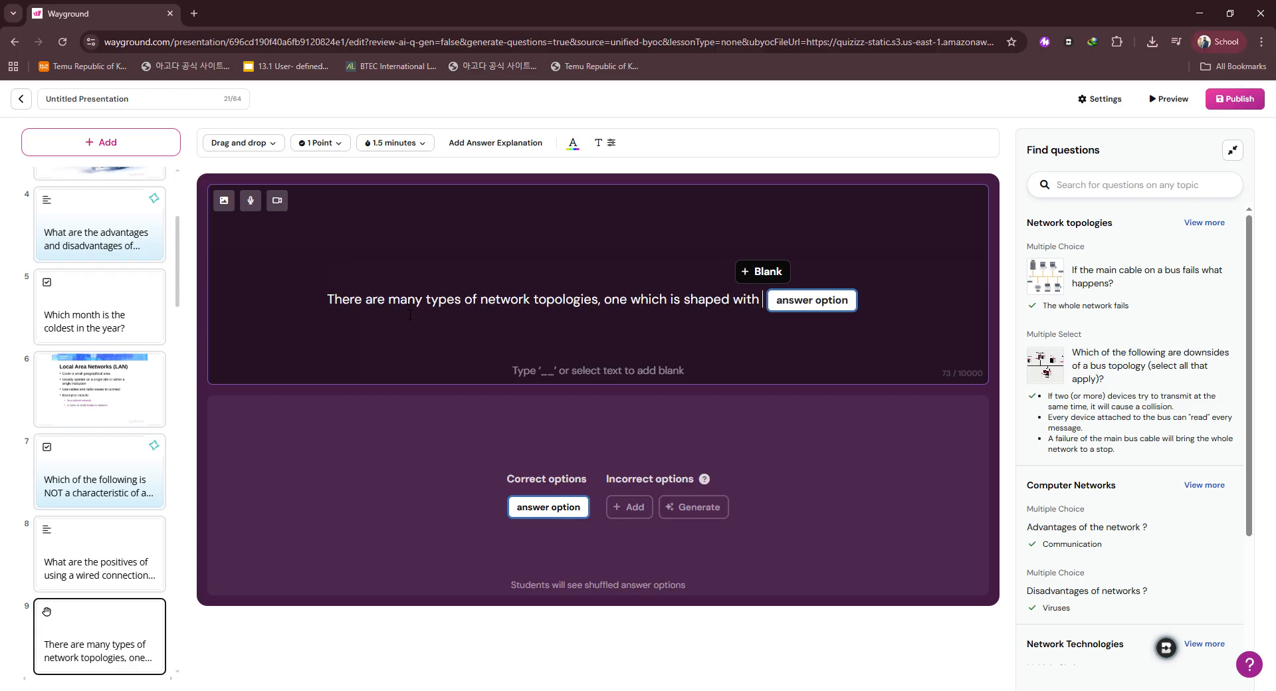
pyautogui.write('the')
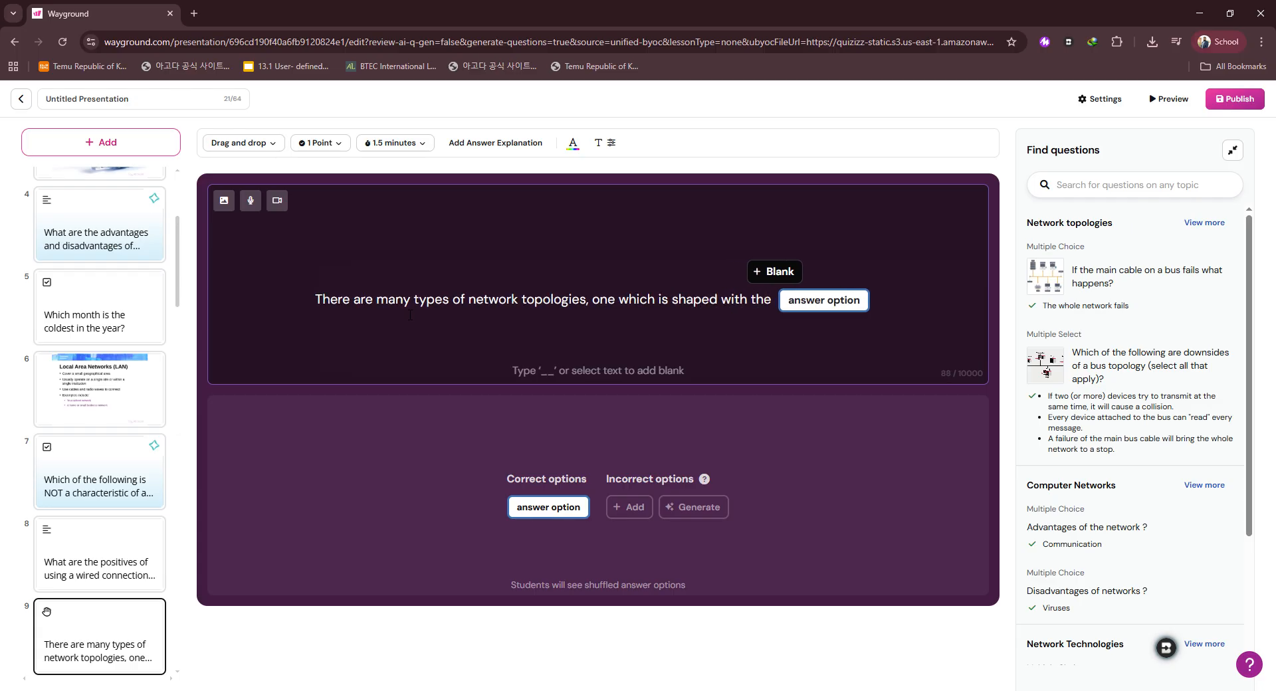
# Replace "with the" with "in a circle is" in the drag and drop question's text.
pyautogui.hotkey('ctrl', 'shift', 'Right')
pyautogui.hotkey('ctrl', 'shift', 'Left')
pyautogui.hotkey('ctrl', 'shift', 'Right')
pyautogui.hotkey('ctrl', 'shift', 'Right')
pyautogui.hotkey('ctrl', 'shift', 'Left')
pyautogui.hotkey('ctrl', 'shift', 'Left')
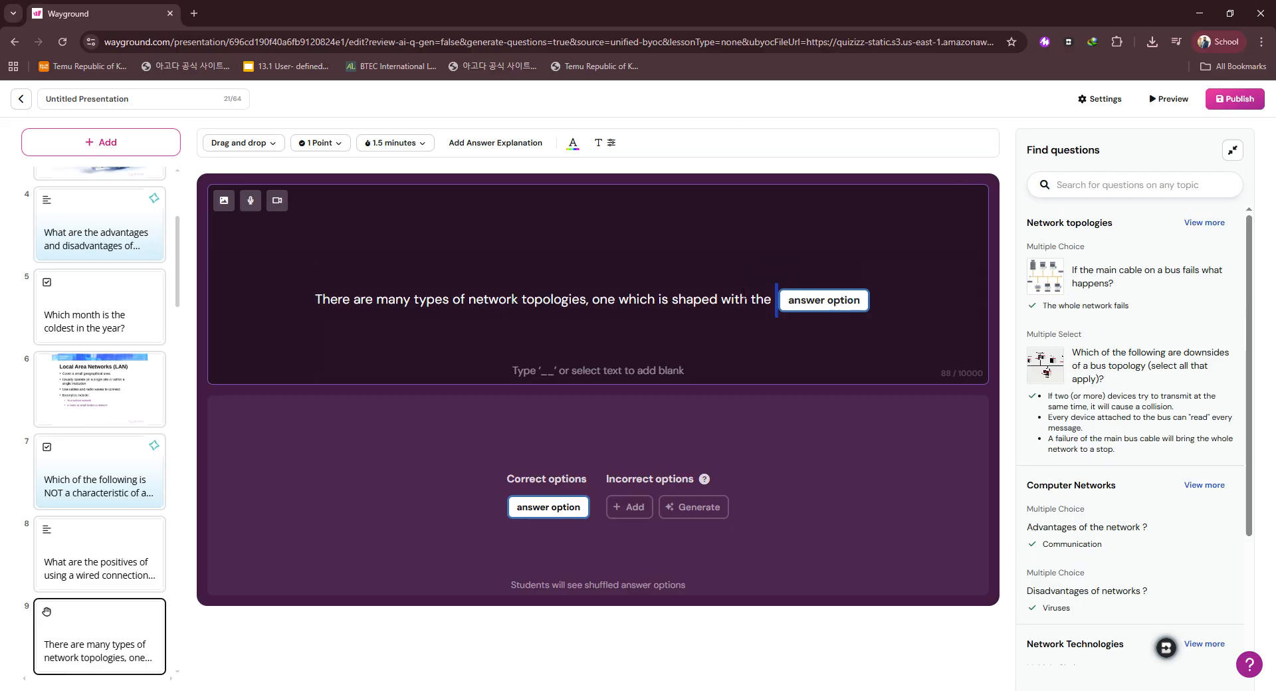
pyautogui.moveTo(722, 300); pyautogui.dragTo(771, 301)
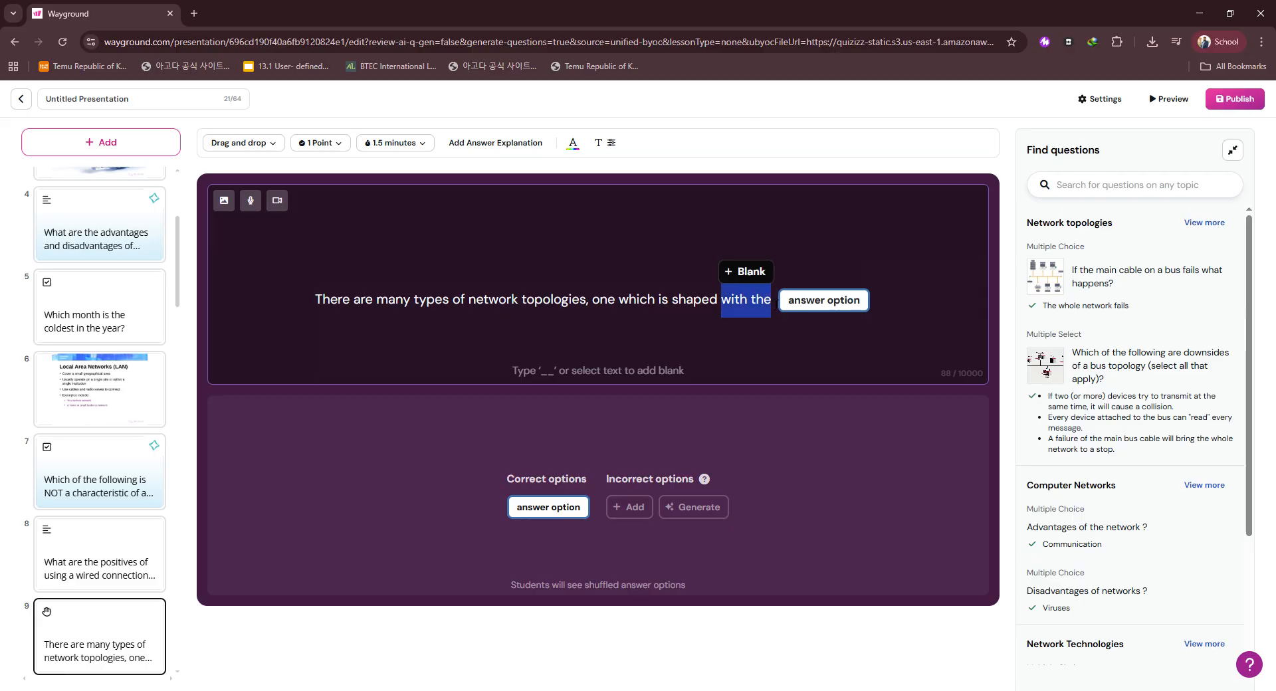
pyautogui.write('in a circ')
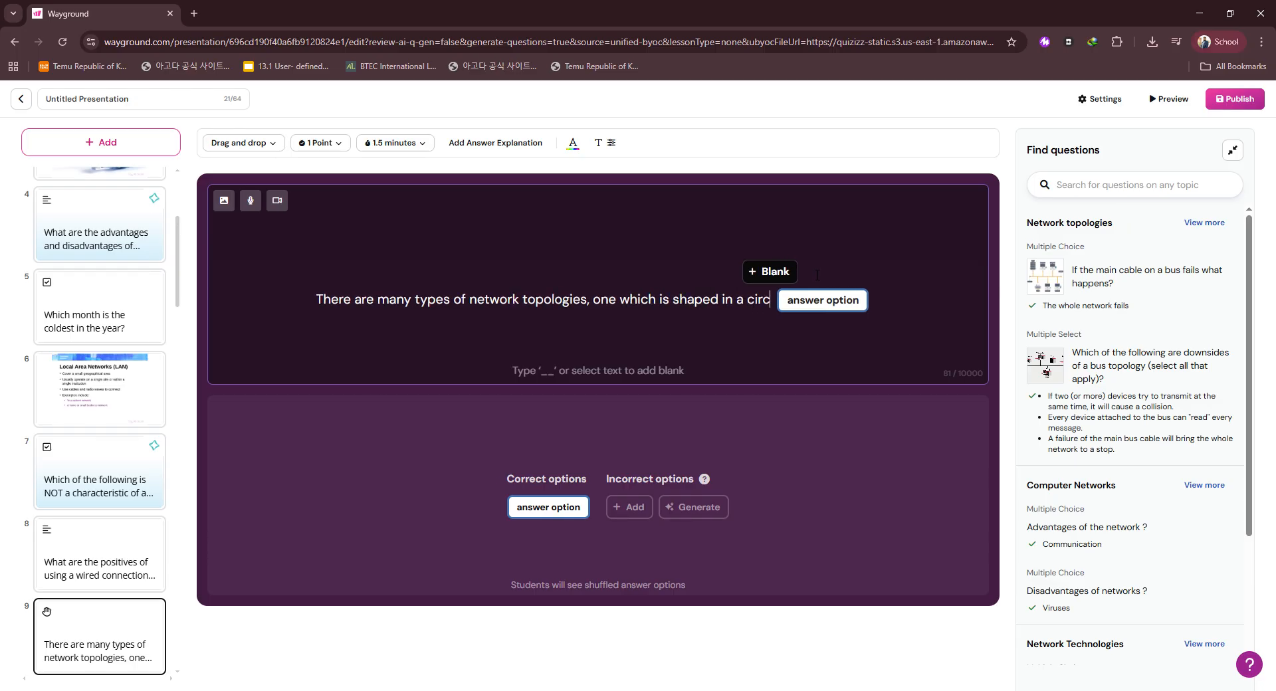
pyautogui.write('le is')
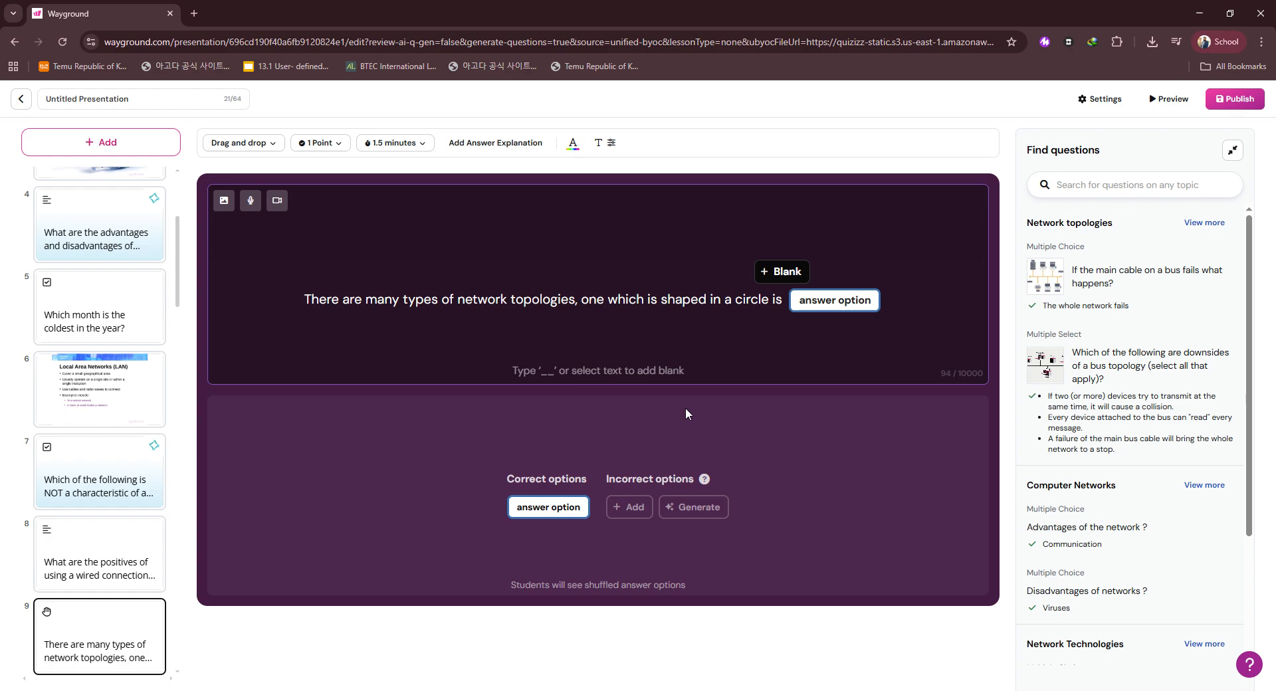
# Set the blank's correct answer to "ring" and generate incorrect options for the drag and drop question.
pyautogui.click(833, 302)
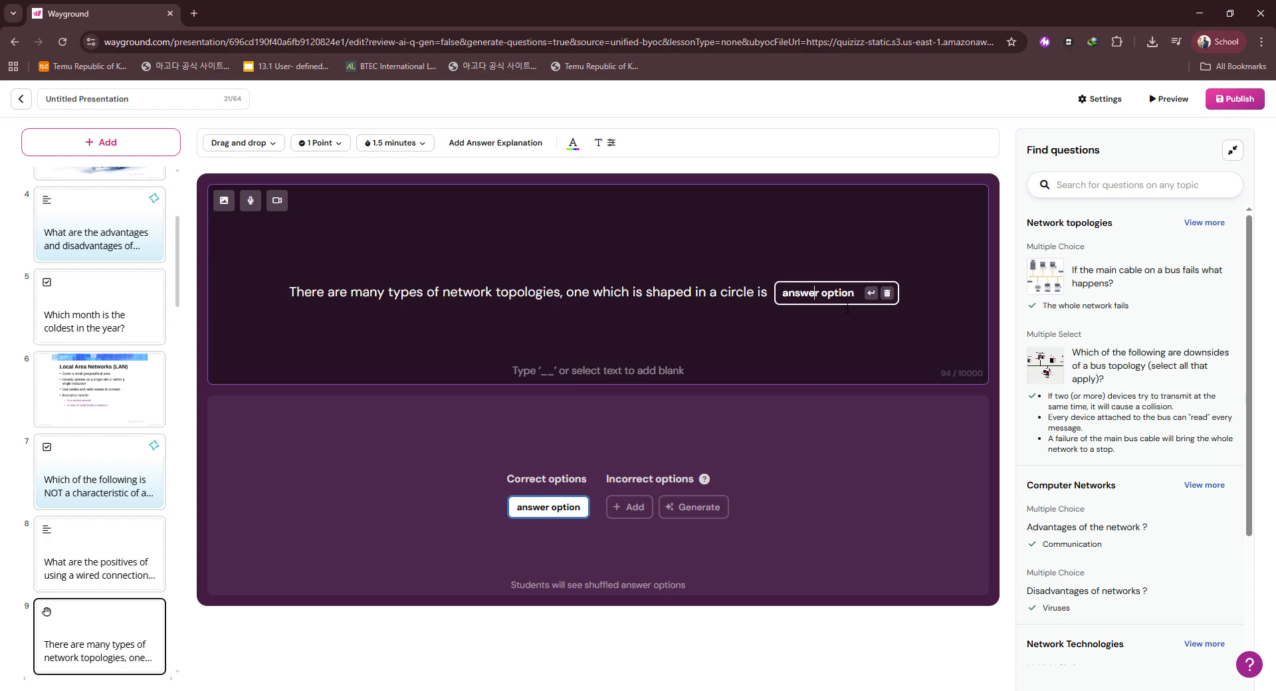
pyautogui.tripleClick(833, 296)
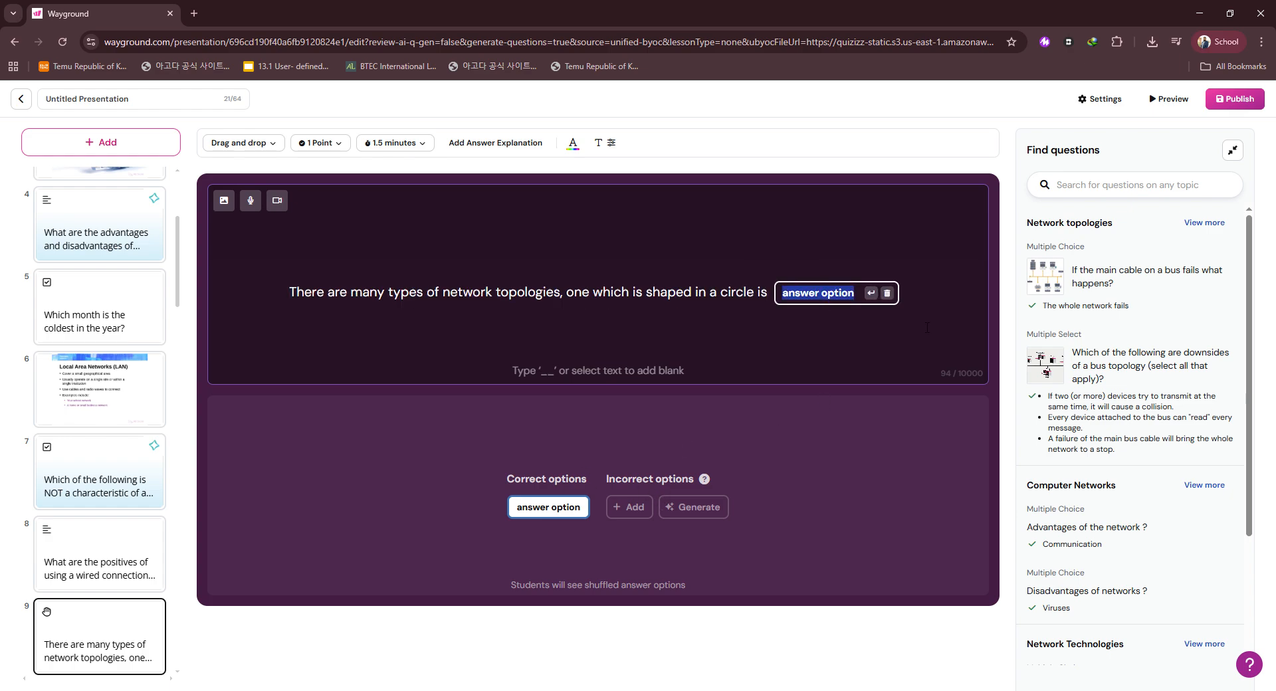
pyautogui.write('ring')
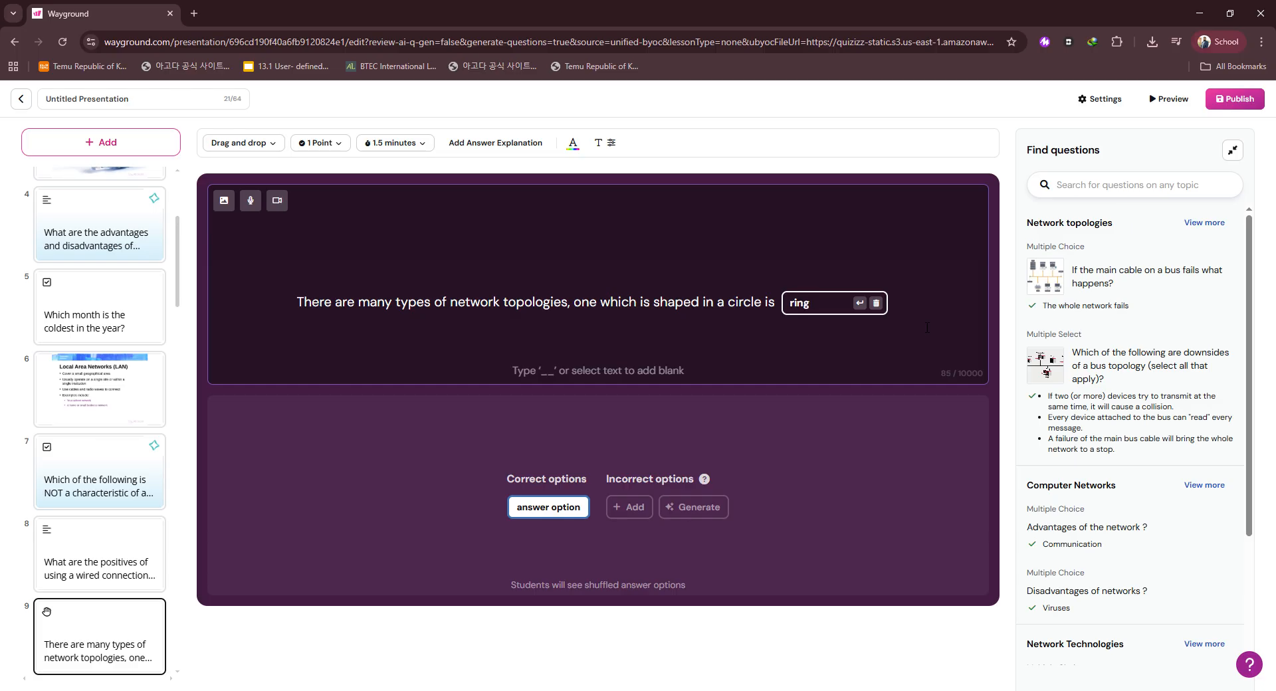
pyautogui.press('Return')
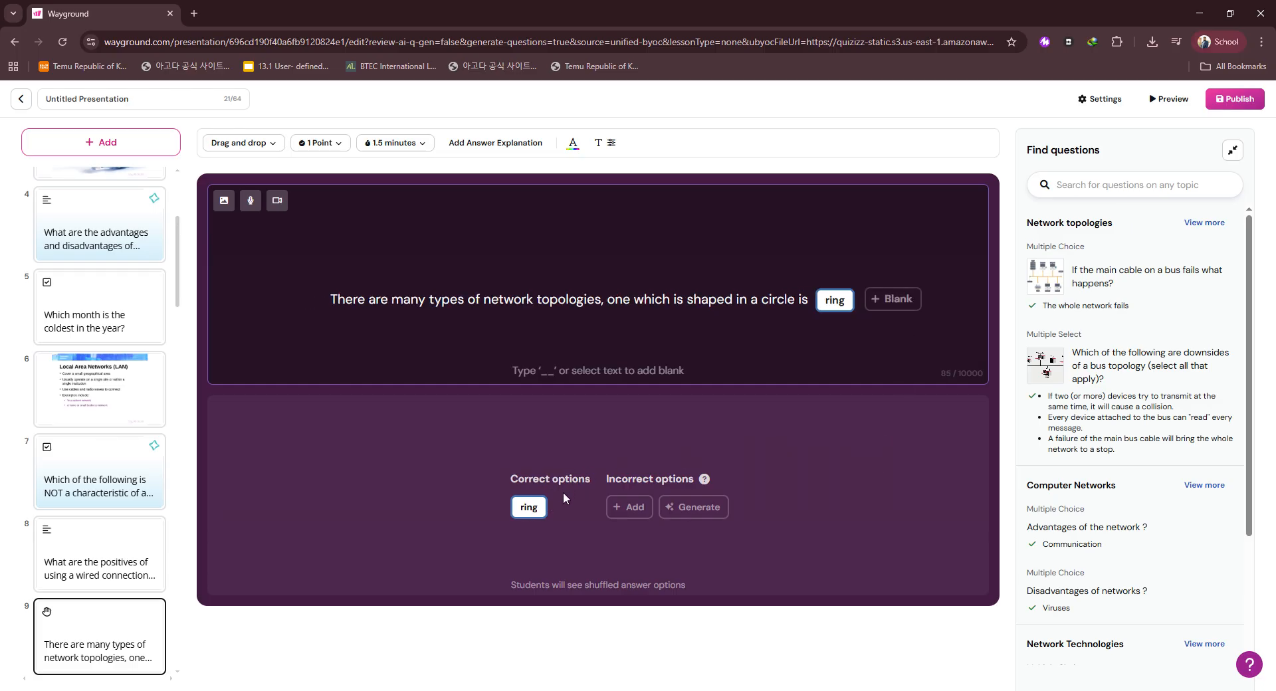
pyautogui.click(692, 507)
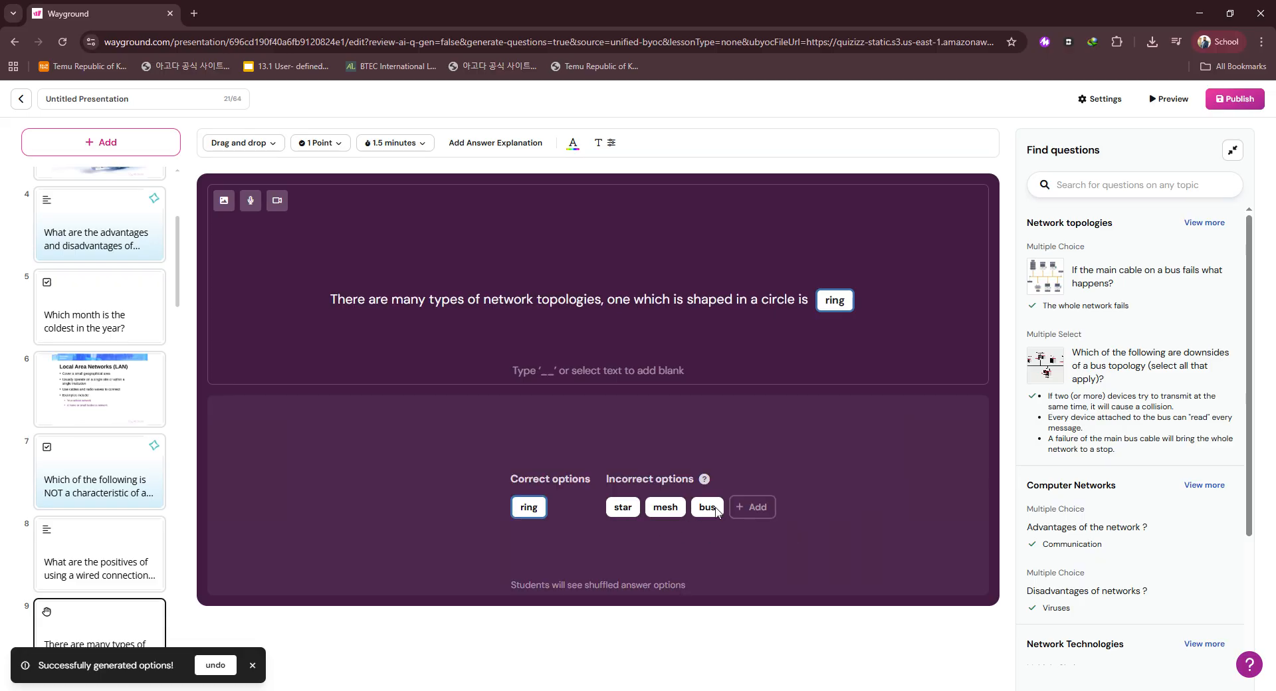
# Continue the question text after the "ring" blank with ". One which may look like a straight line is".
pyautogui.click(924, 330)
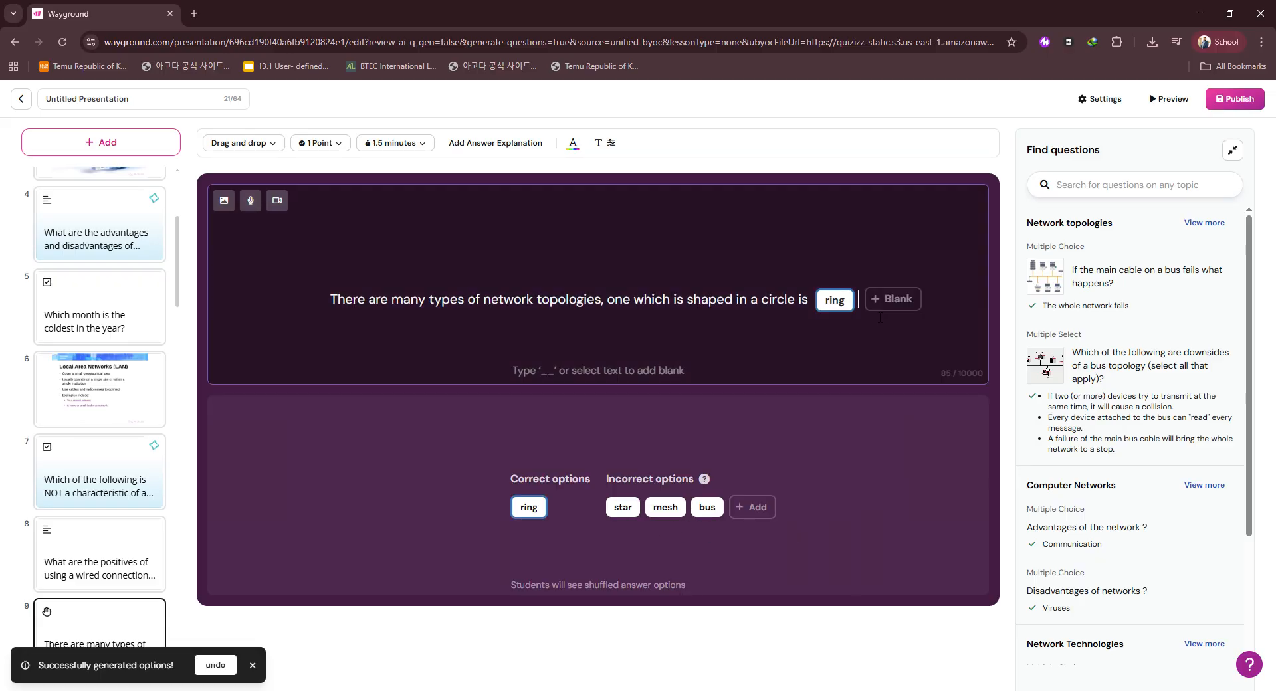
pyautogui.write('.')
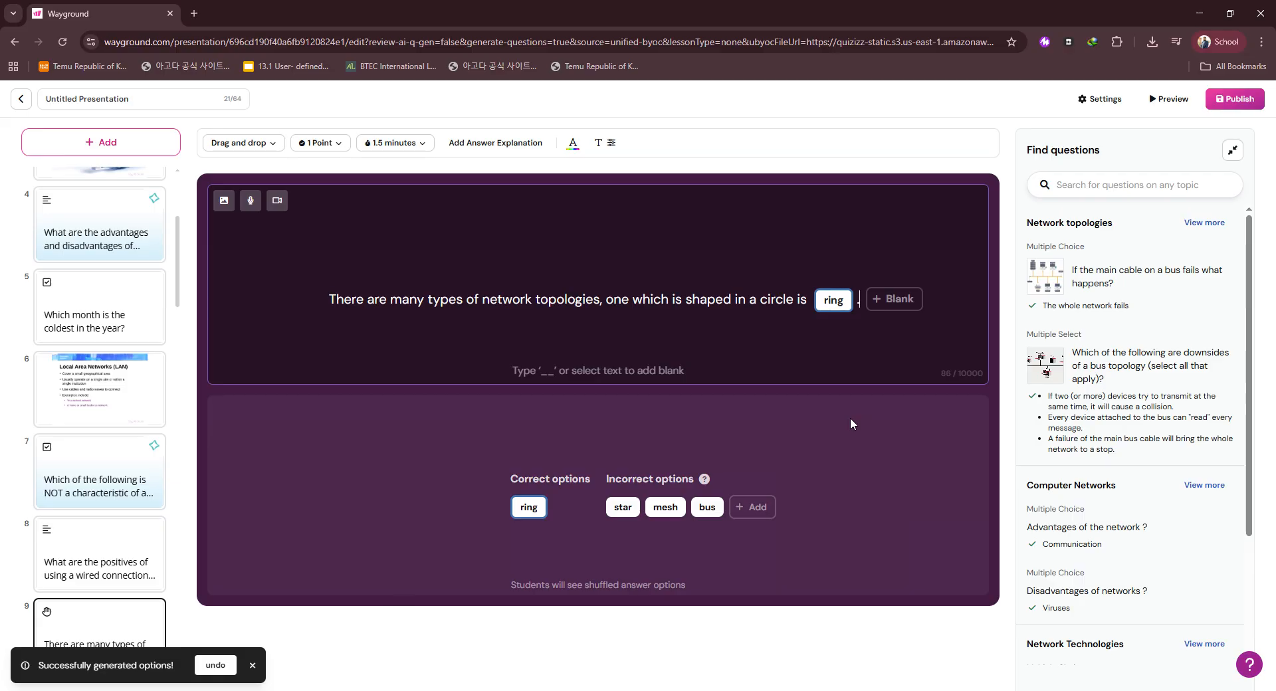
pyautogui.write(' One')
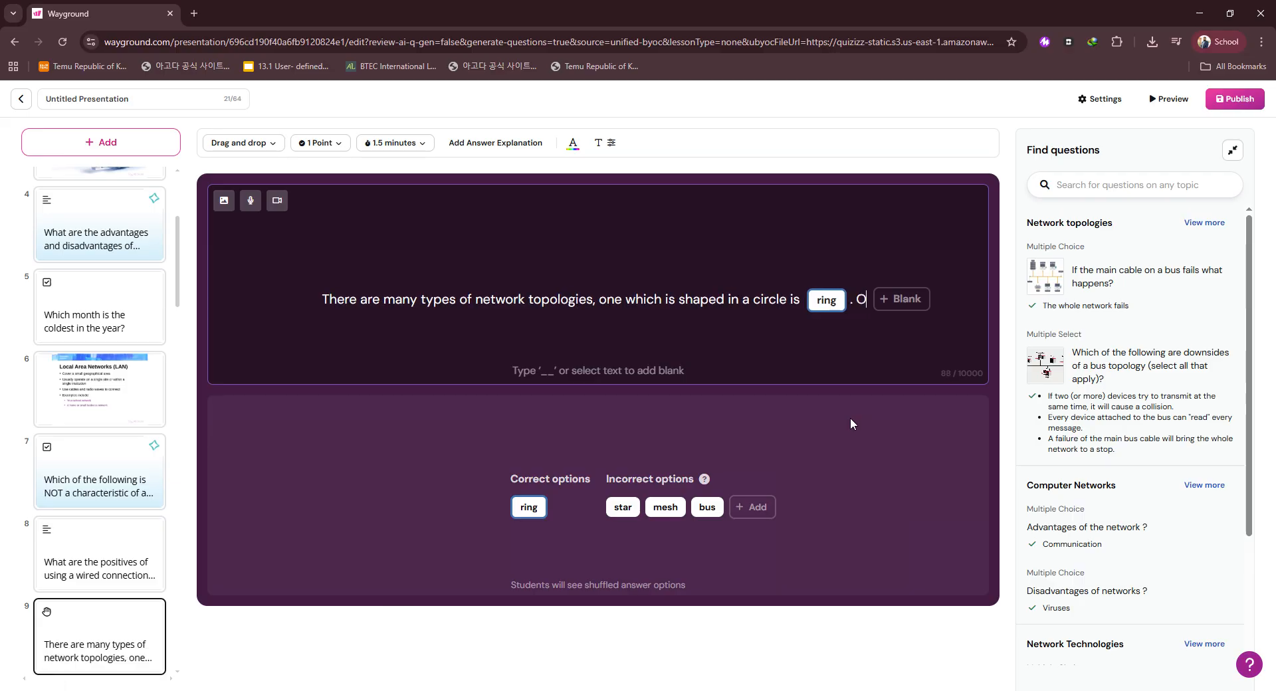
pyautogui.write(' wh')
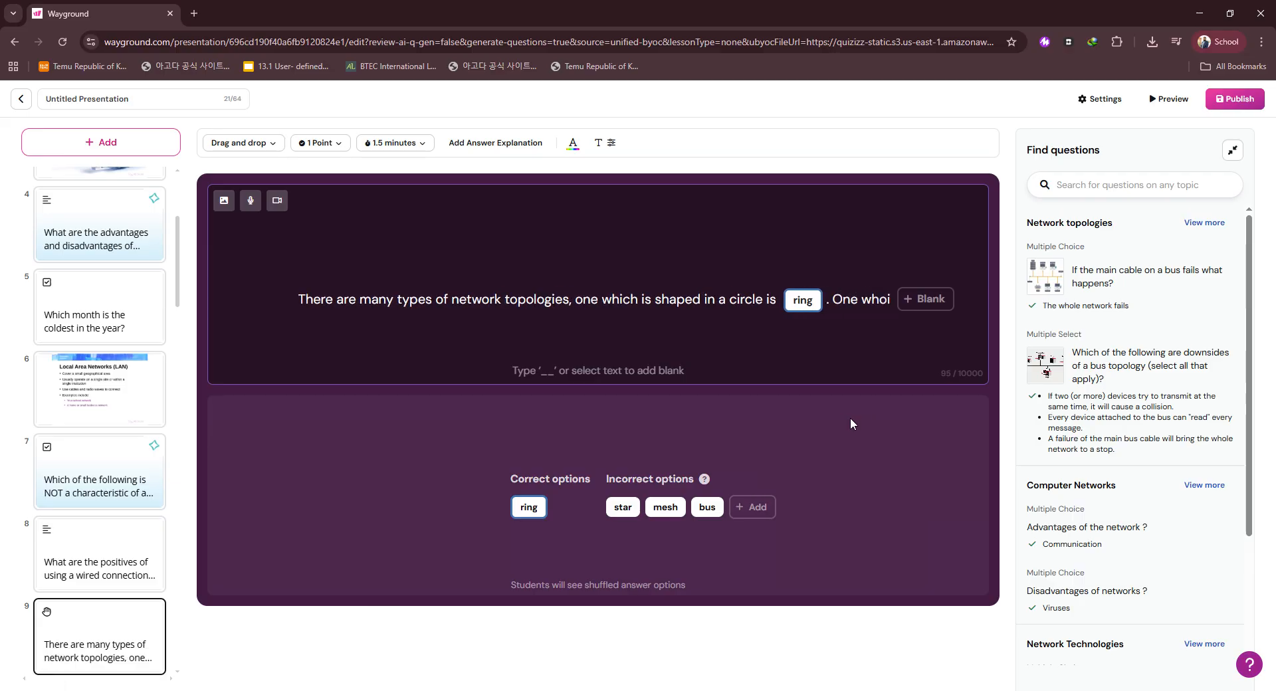
pyautogui.write('ich may lii')
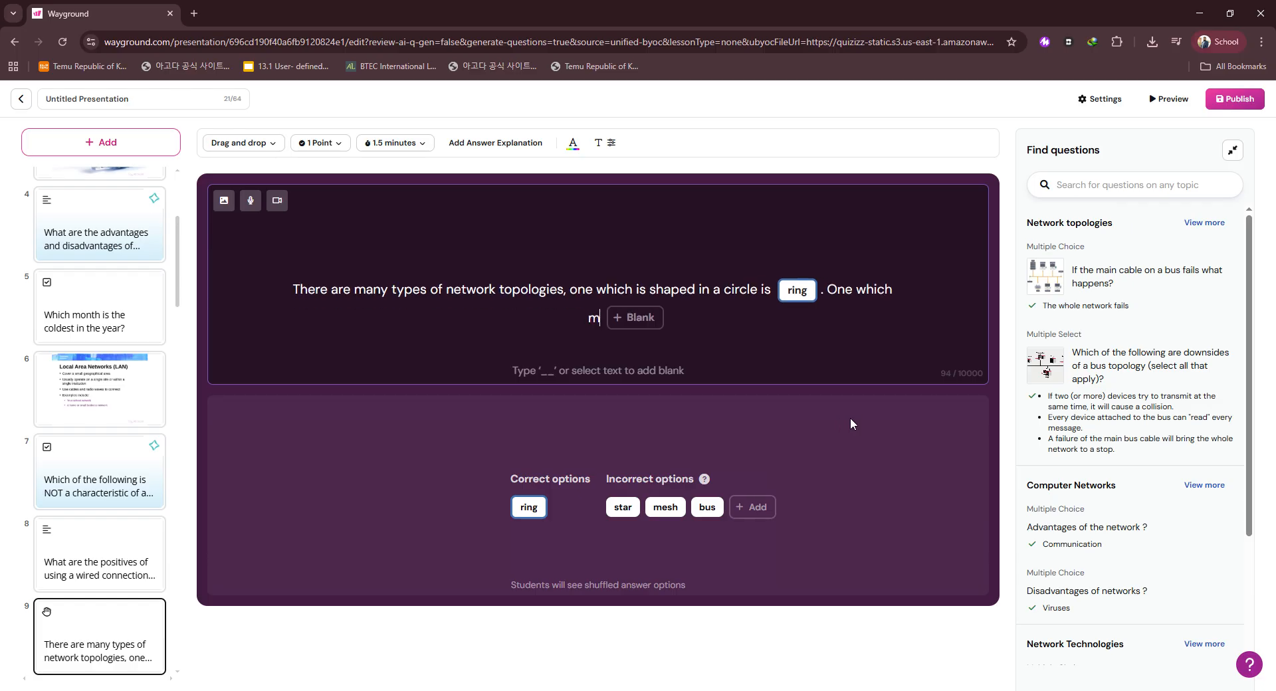
pyautogui.press('BackSpace')
pyautogui.press('BackSpace')
pyautogui.write('ook like a straight ')
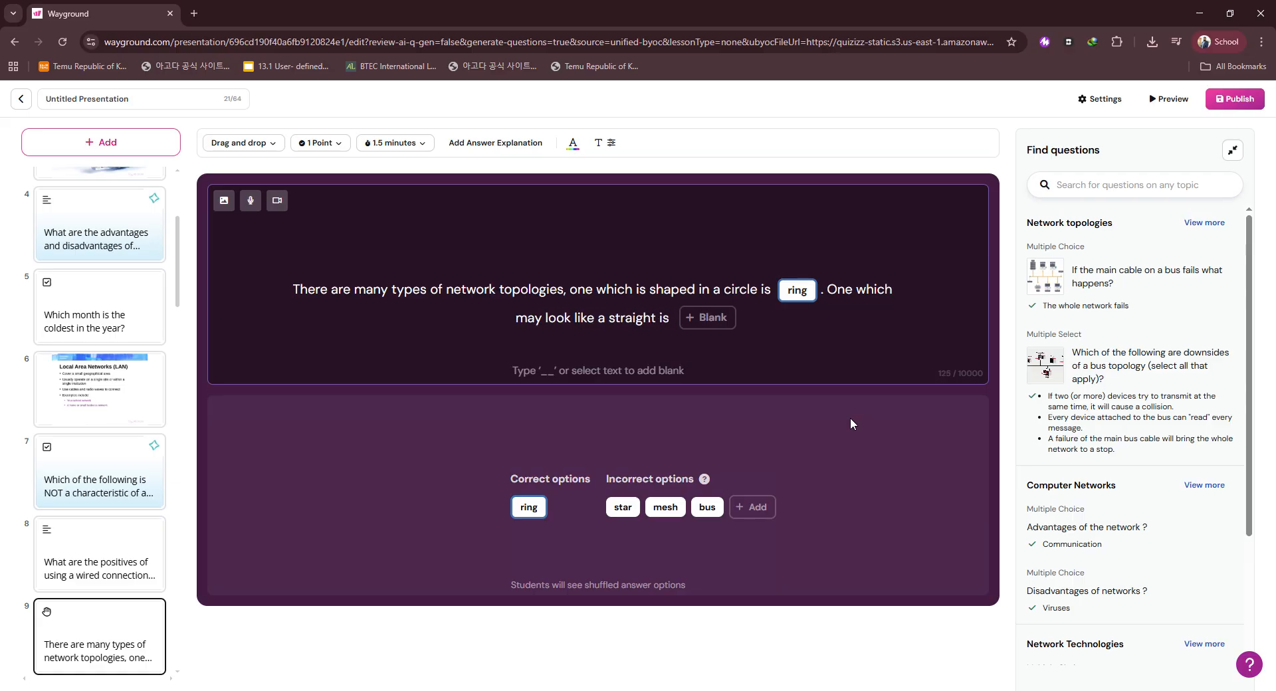
pyautogui.write('line is')
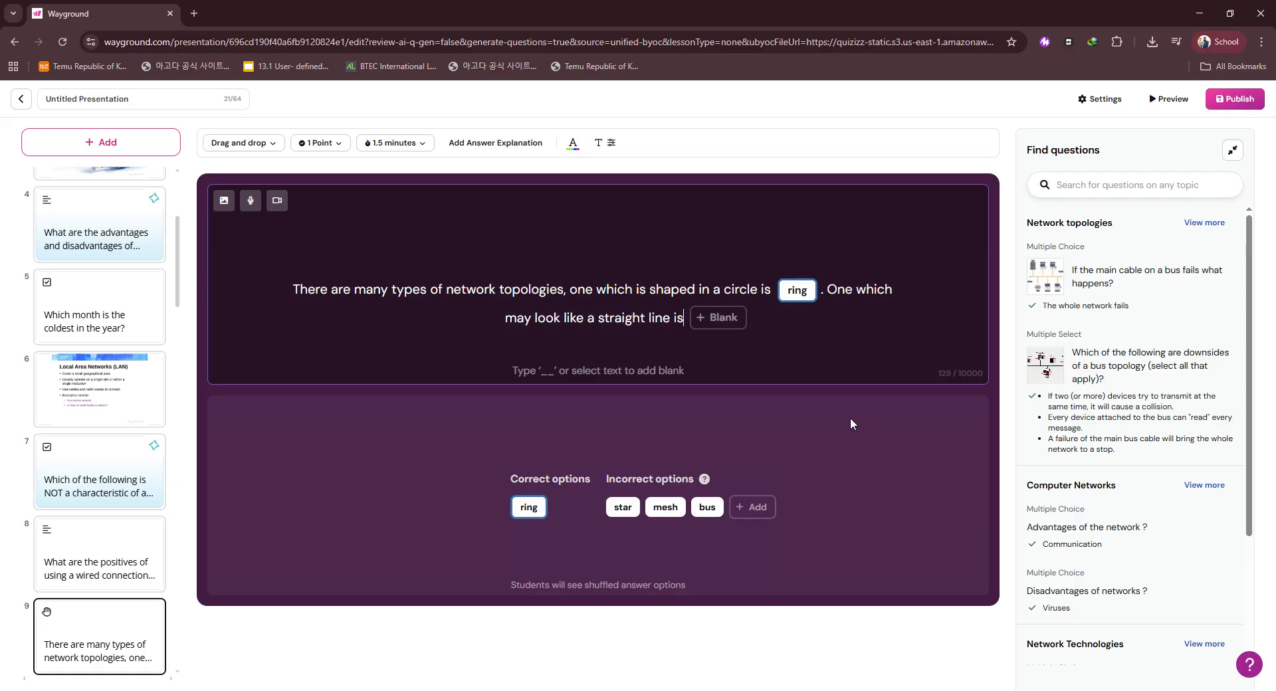
# Add a second blank at the end of the sentence with "bus" as its correct answer.
pyautogui.click(719, 317)
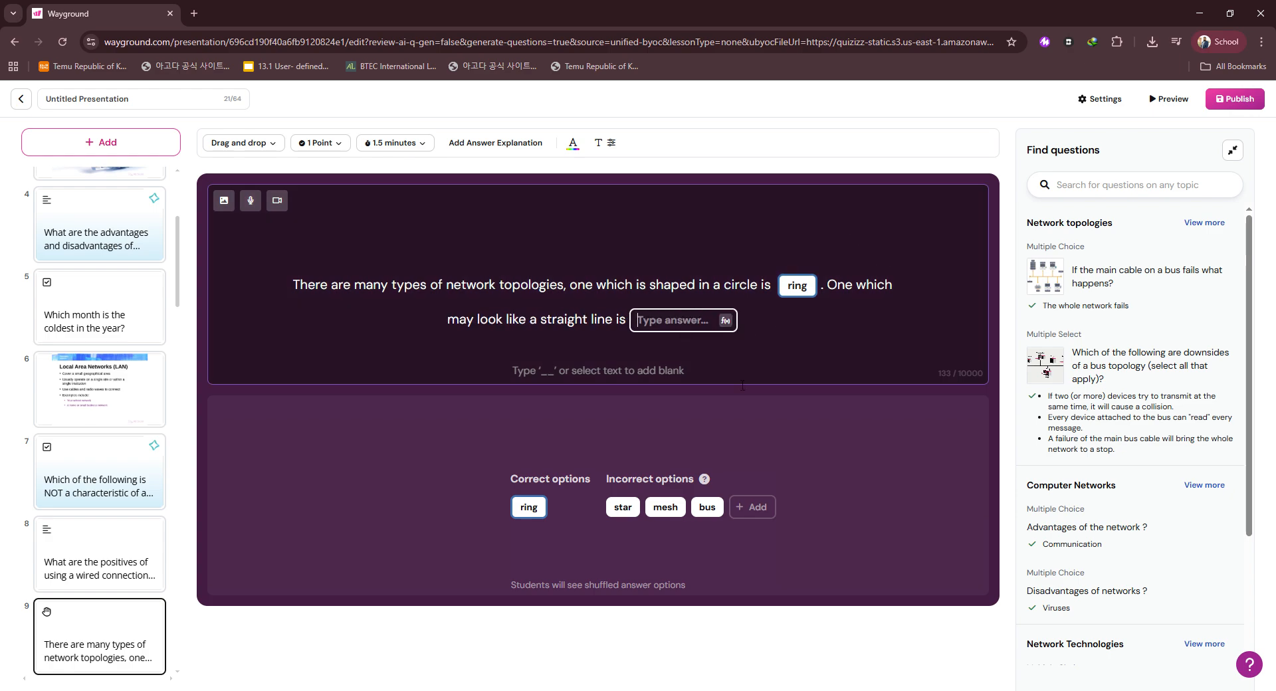
pyautogui.write('bus')
pyautogui.press('Return')
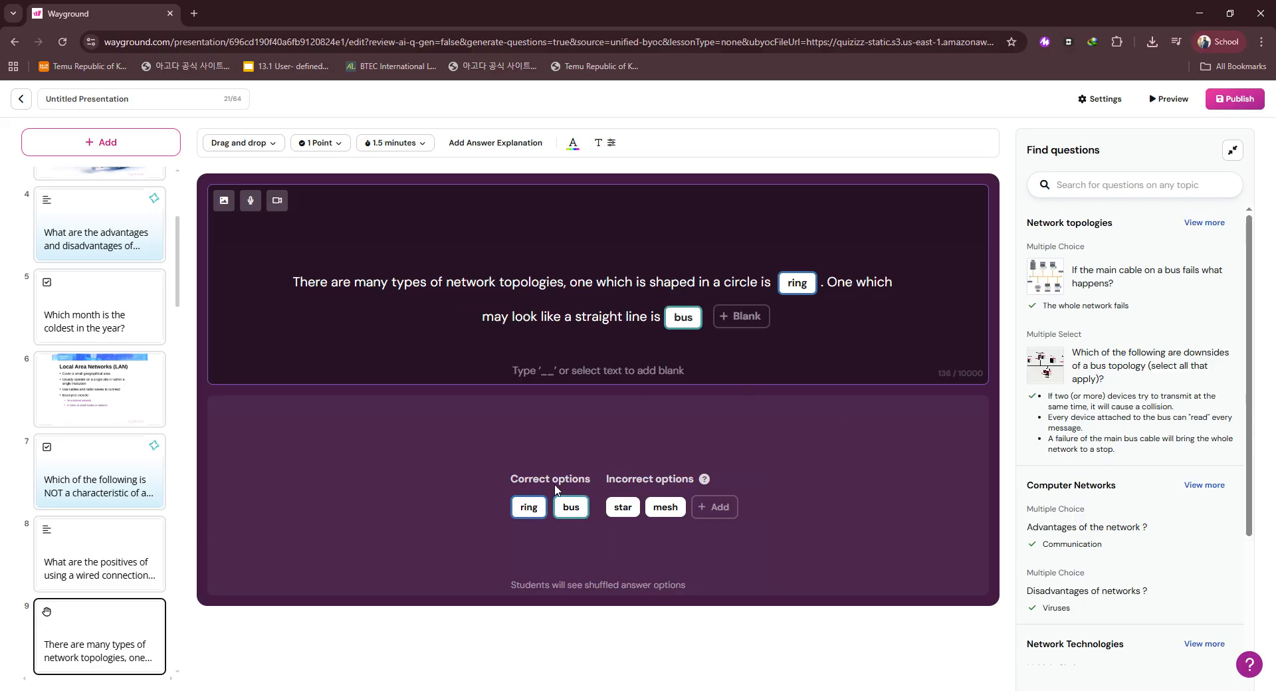
pyautogui.click(717, 508)
pyautogui.click(762, 540)
pyautogui.click(718, 510)
pyautogui.click(724, 532)
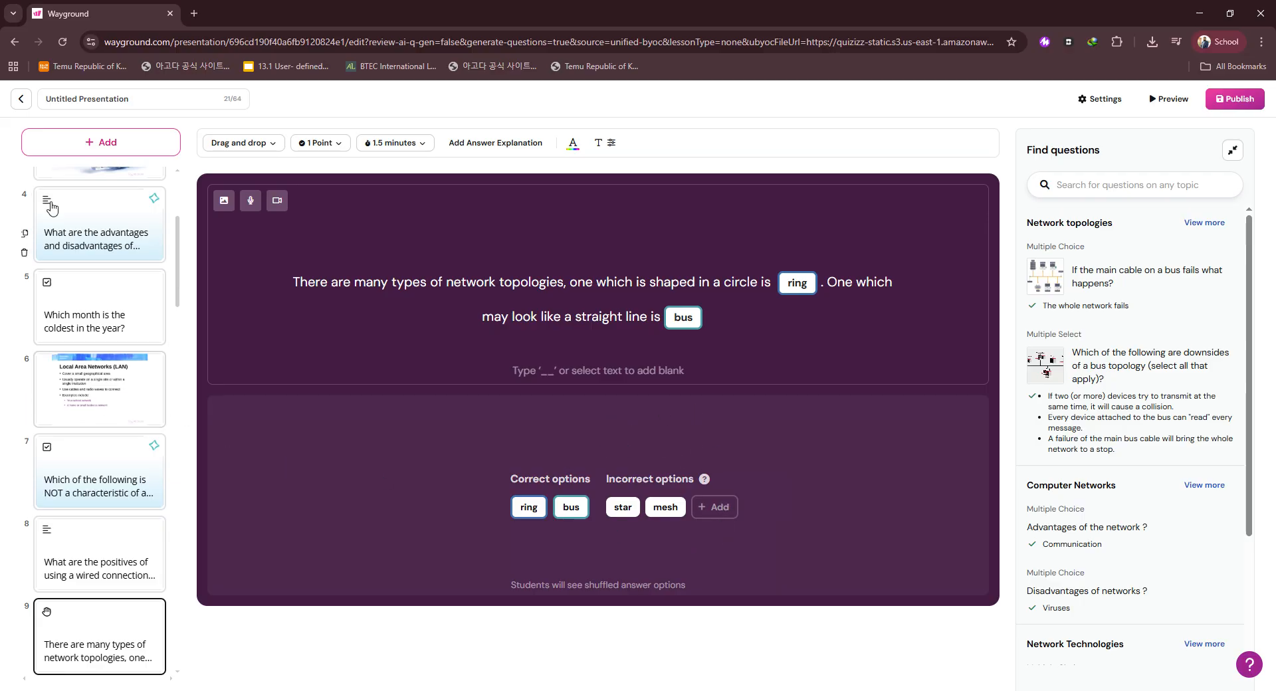
# Add a reorder question after the drag and drop question.
pyautogui.click(103, 142)
pyautogui.click(334, 222)
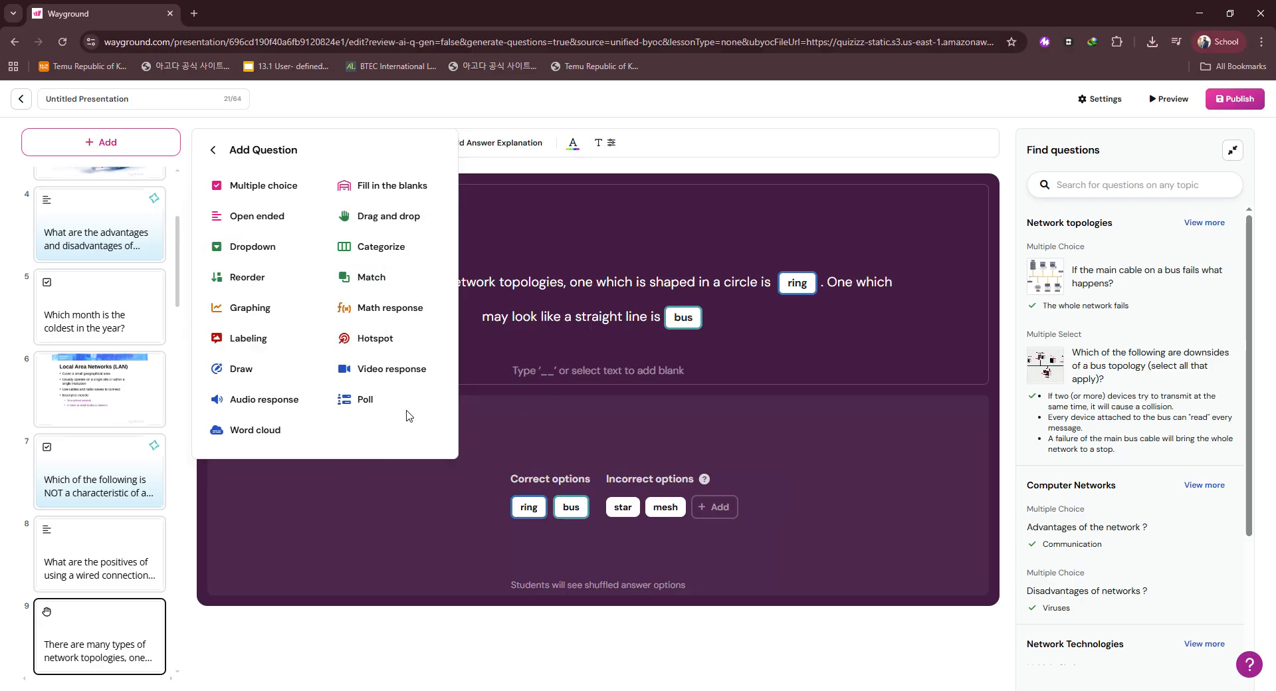
pyautogui.moveTo(275, 283)
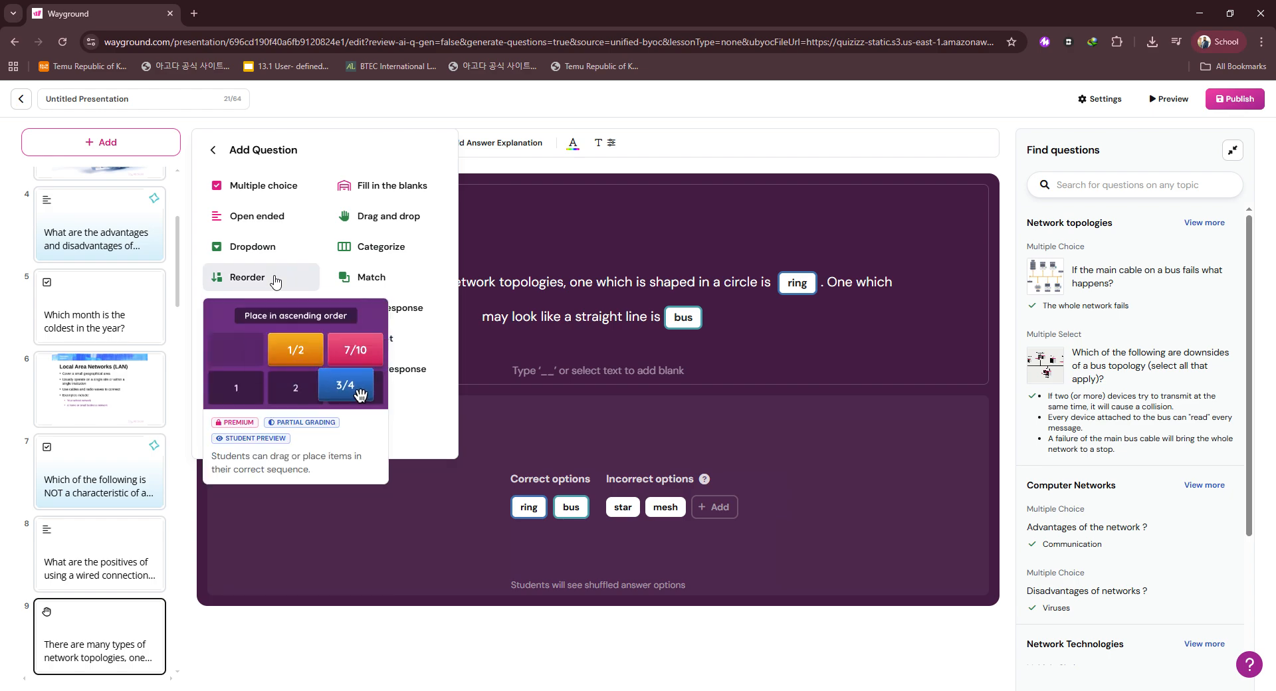
pyautogui.click(275, 281)
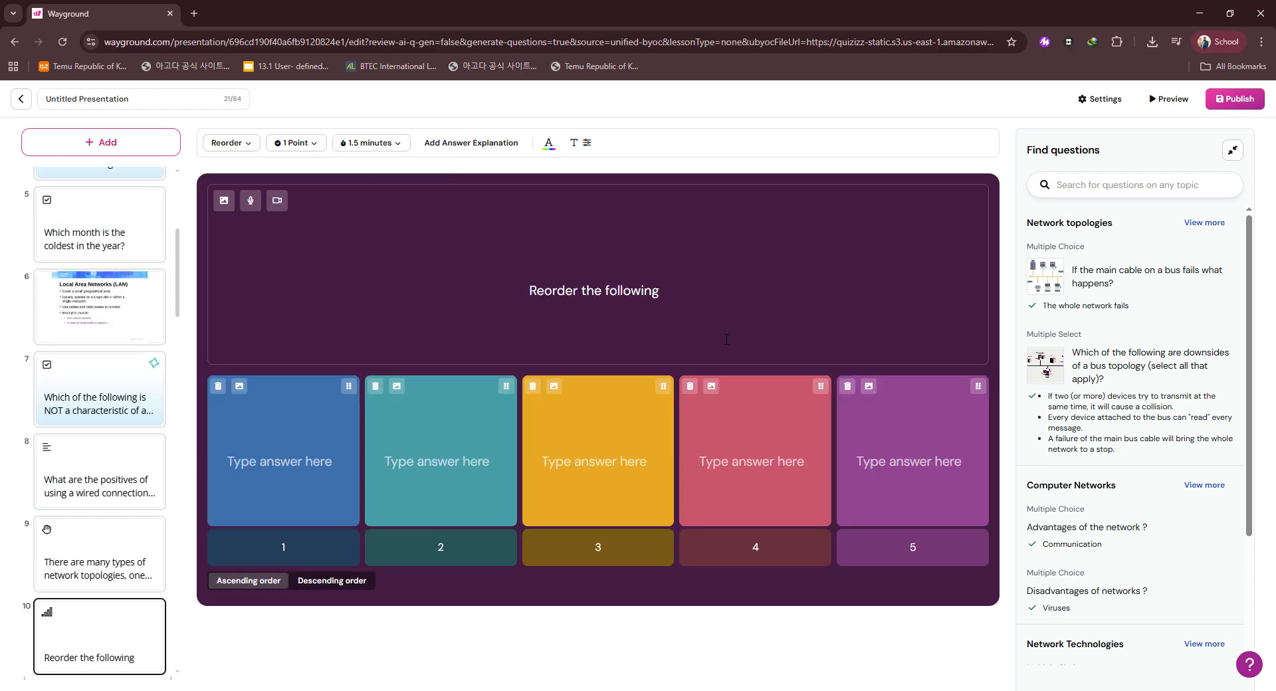
# Extend the reorder question's text to "Reorder the following numbers in ascending order".
pyautogui.click(611, 305)
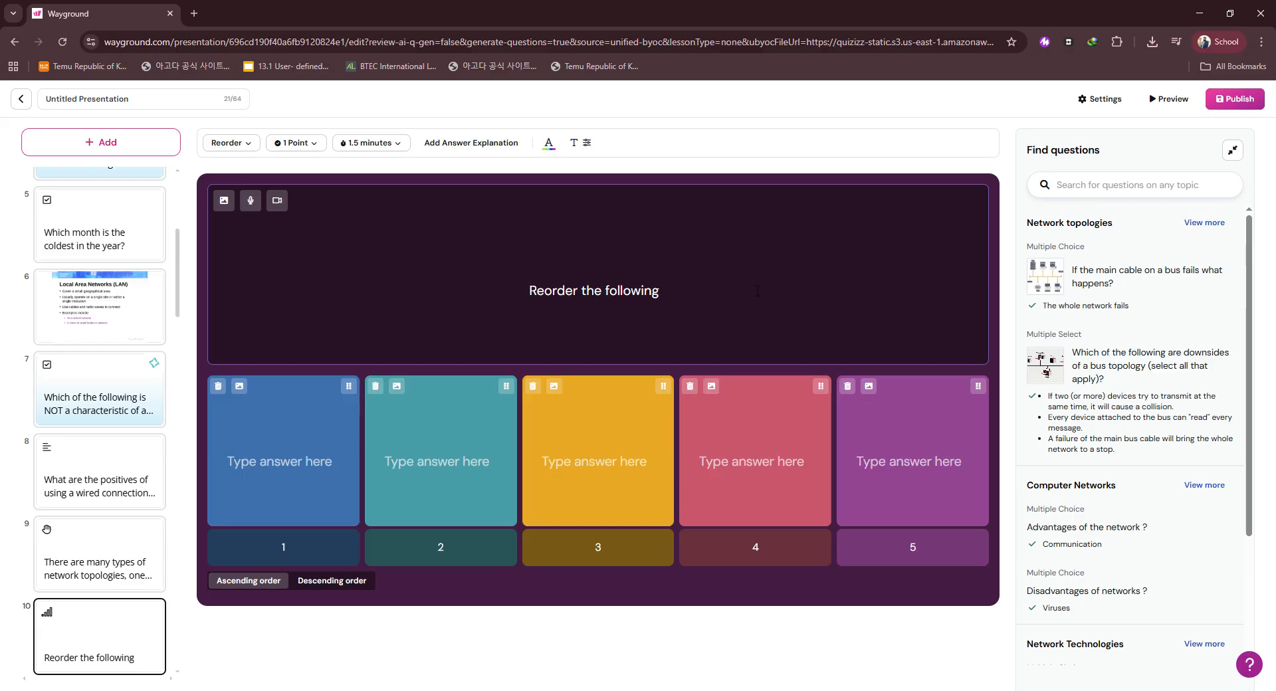
pyautogui.write('numbers')
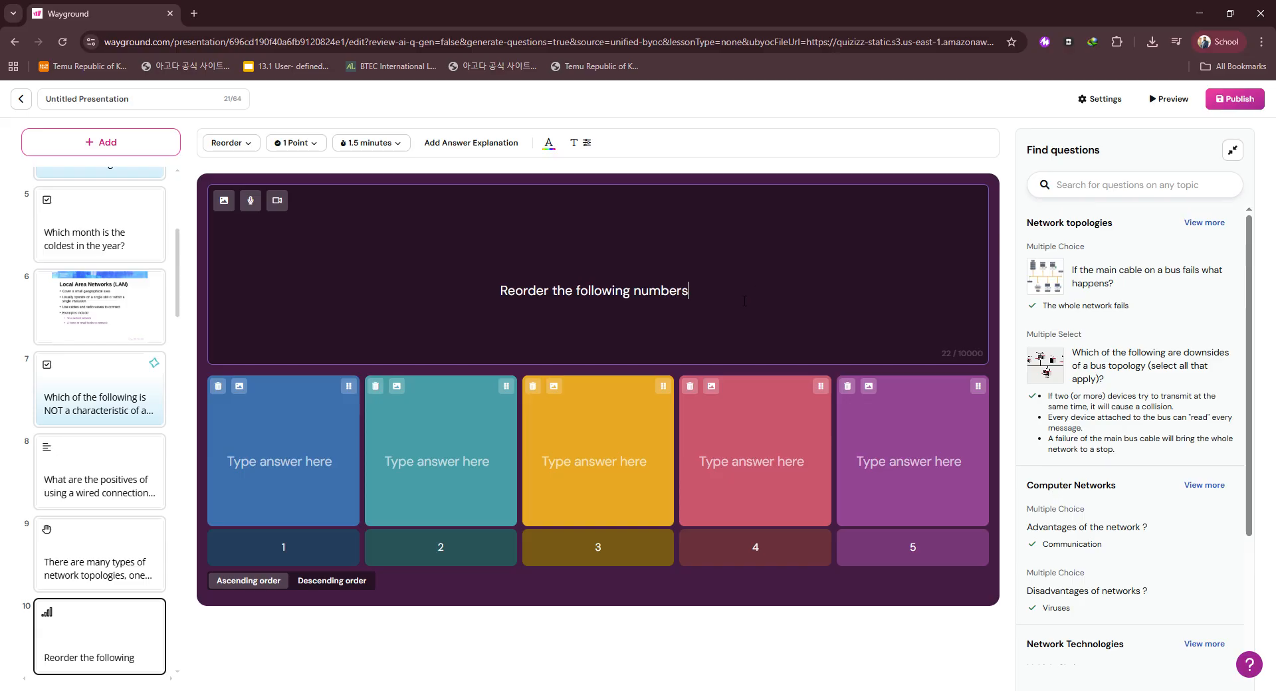
pyautogui.write(' in order')
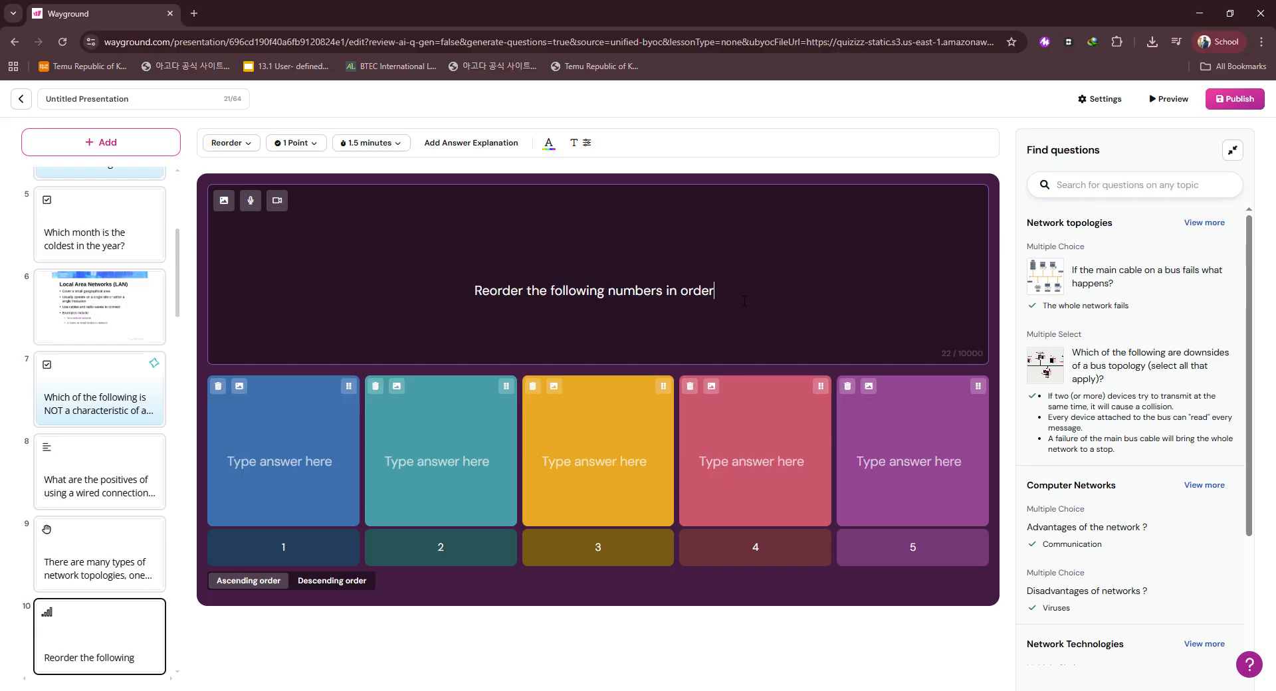
pyautogui.click(294, 467)
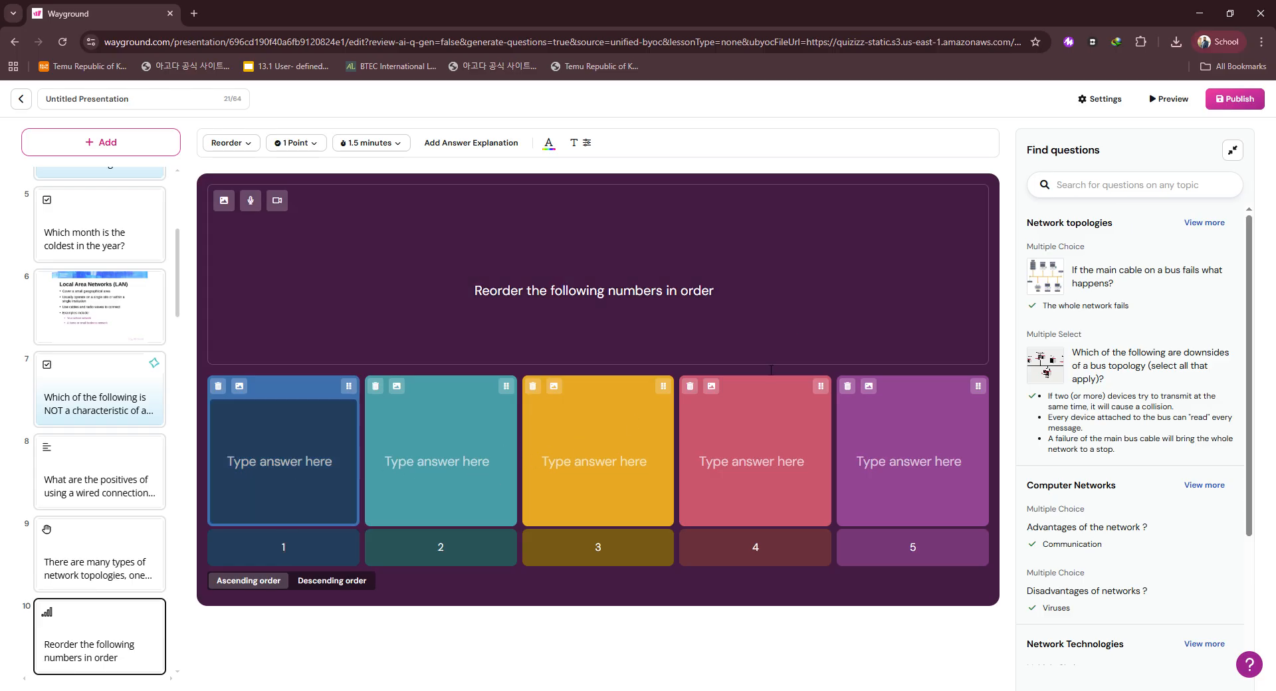
pyautogui.click(698, 299)
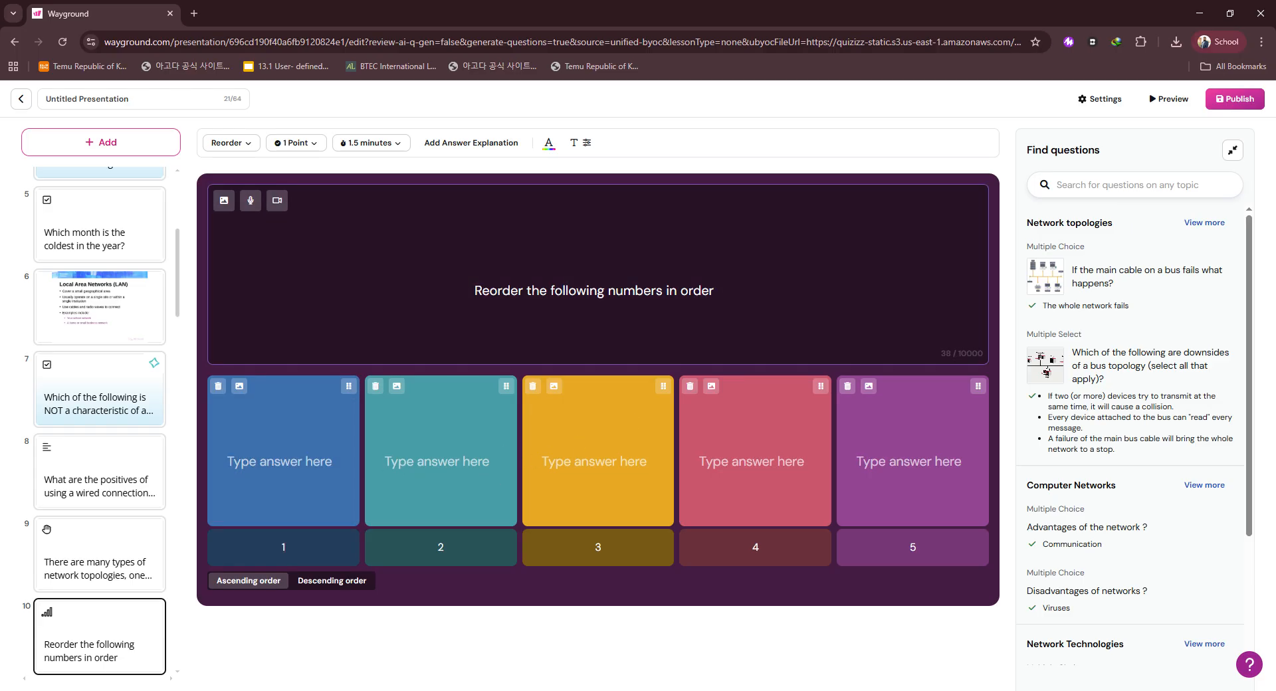
pyautogui.write('ascending')
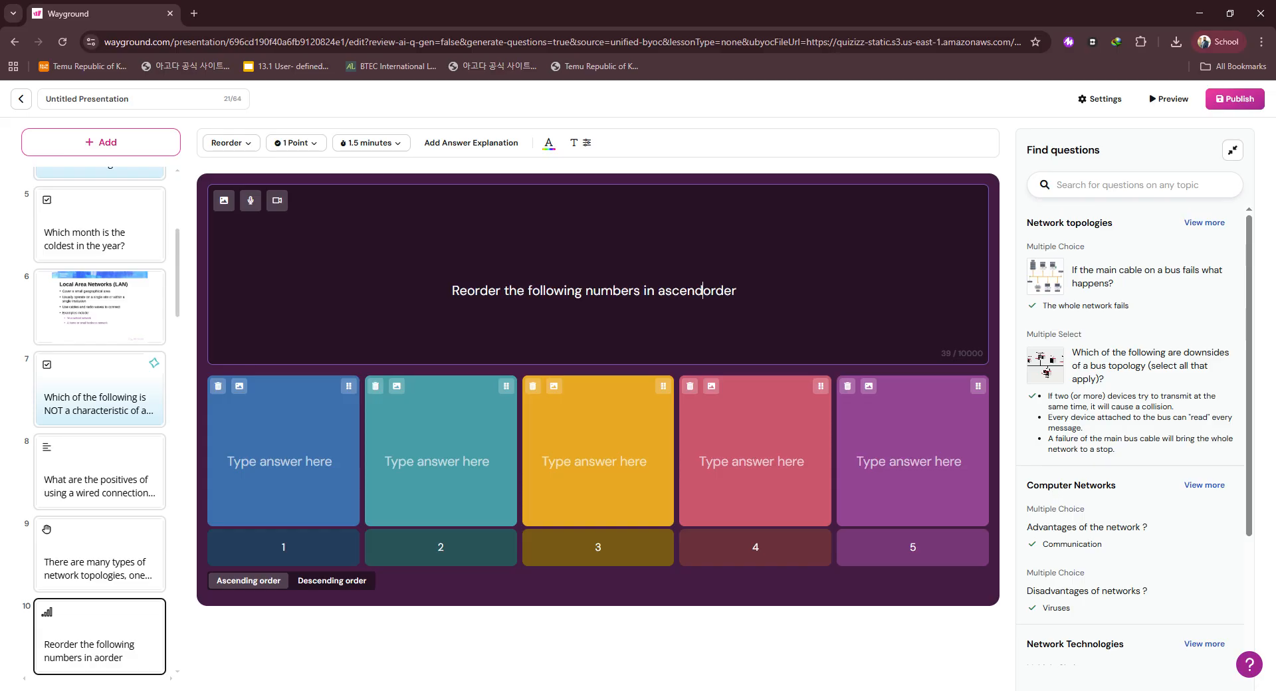
# Fill the five reorder answer tiles in sequence with 1, 3, 7, 9 and 10.
pyautogui.click(316, 477)
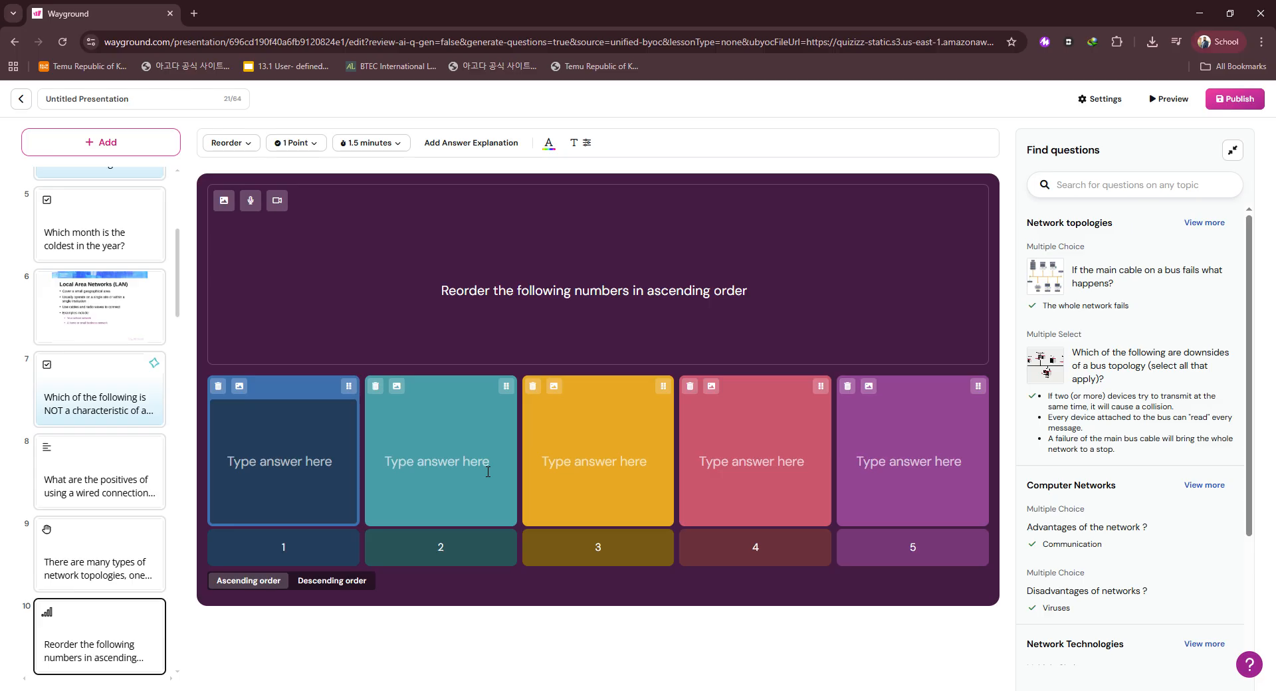
pyautogui.write('1')
pyautogui.click(488, 472)
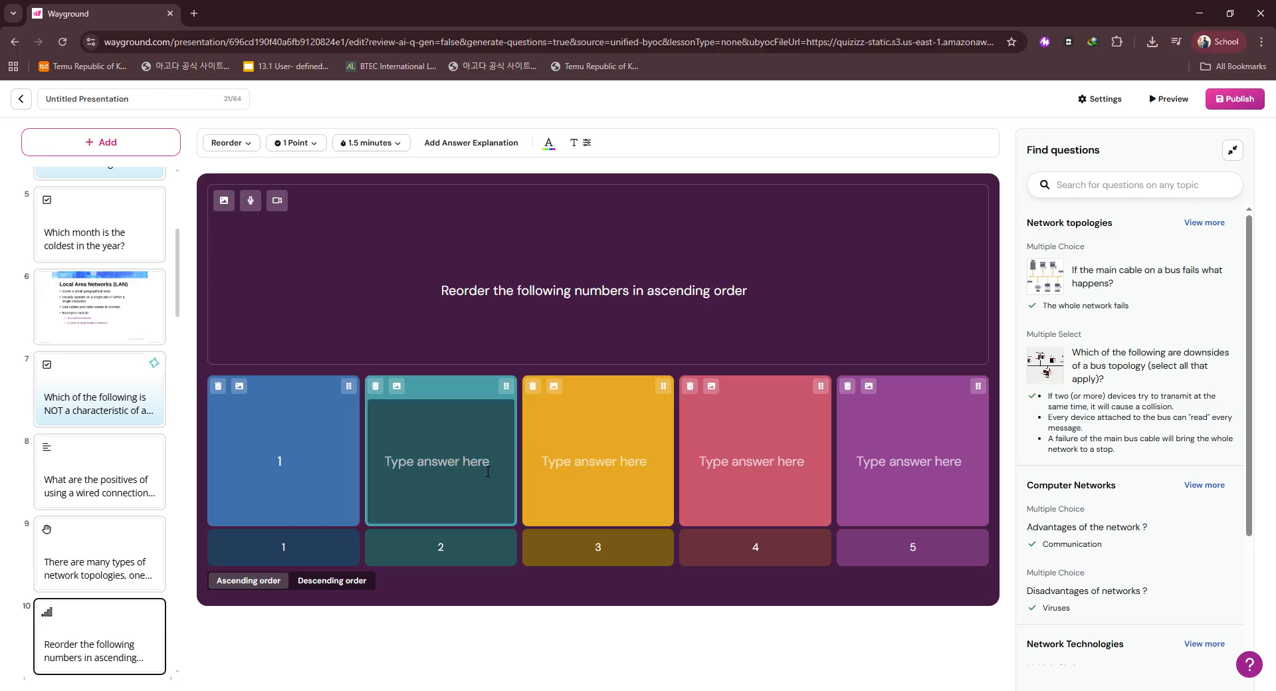
pyautogui.write('3')
pyautogui.press('Tab')
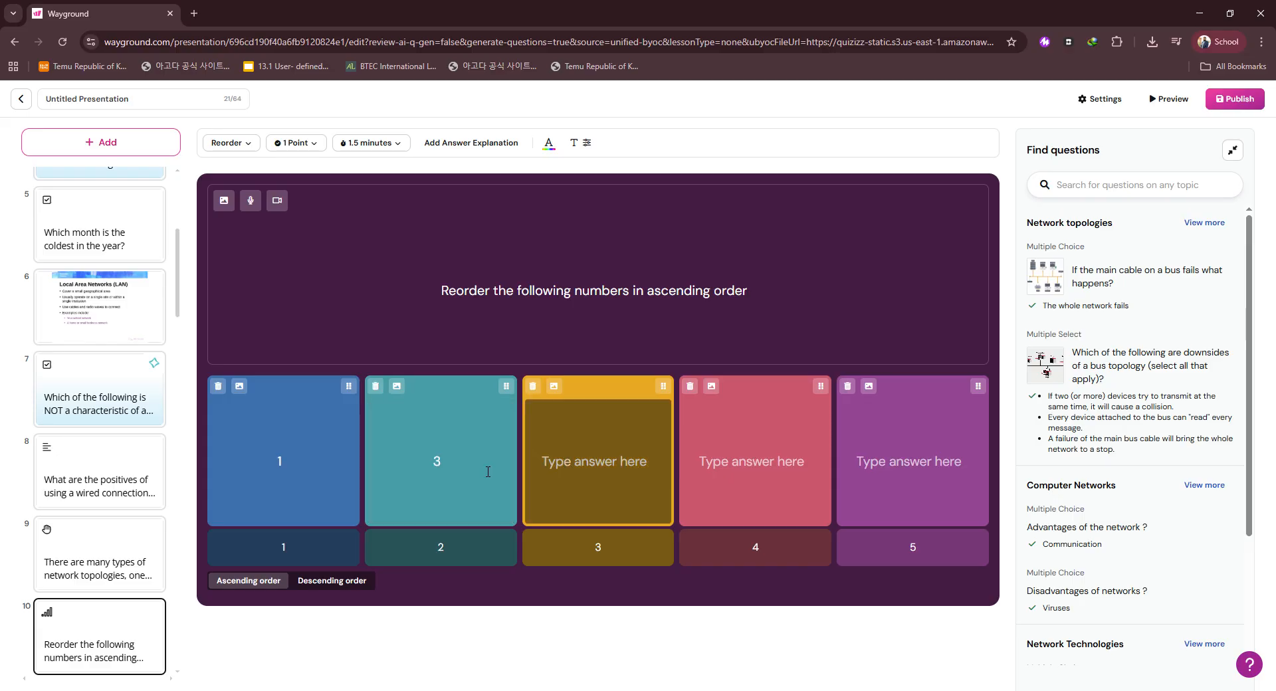
pyautogui.write('7')
pyautogui.press('Tab')
pyautogui.write('9')
pyautogui.press('Tab')
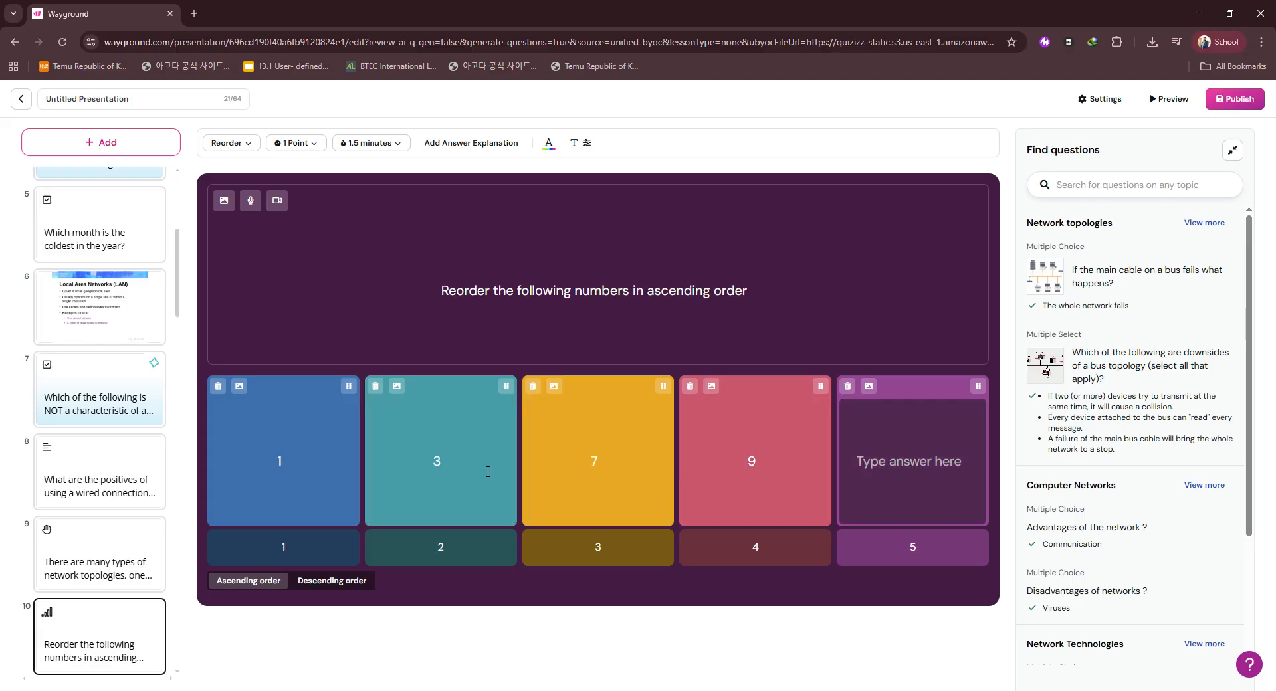
pyautogui.write('10')
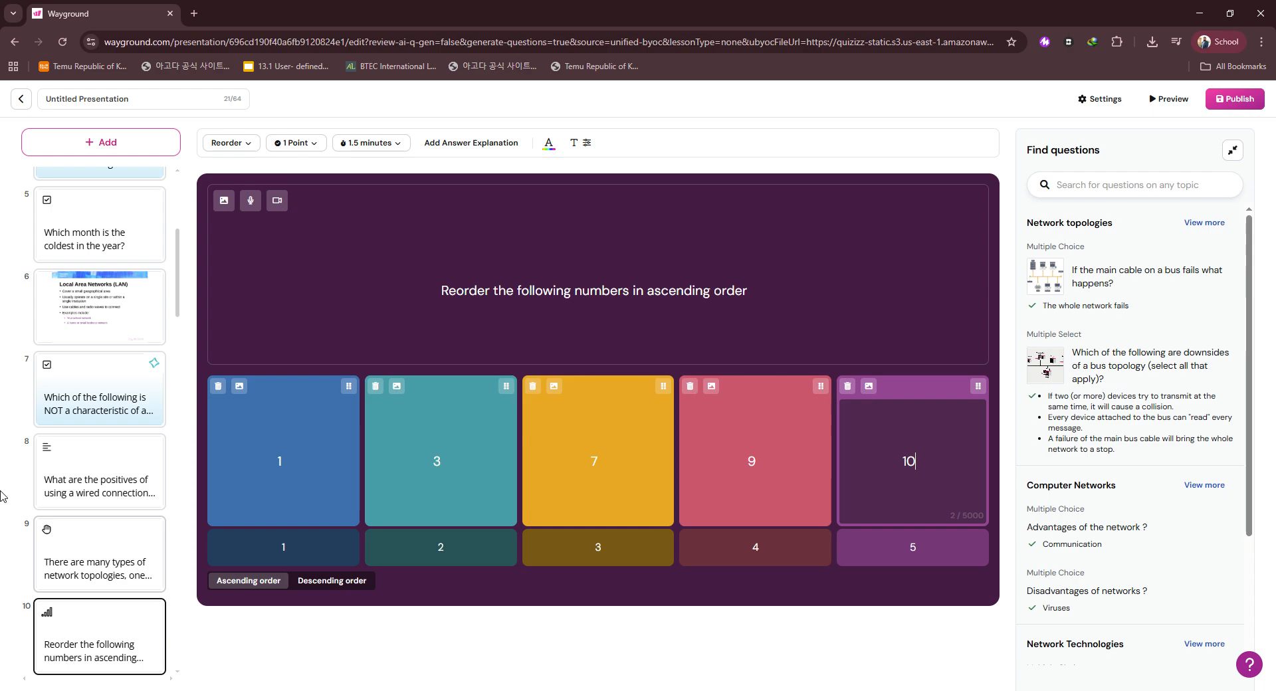
pyautogui.click(568, 546)
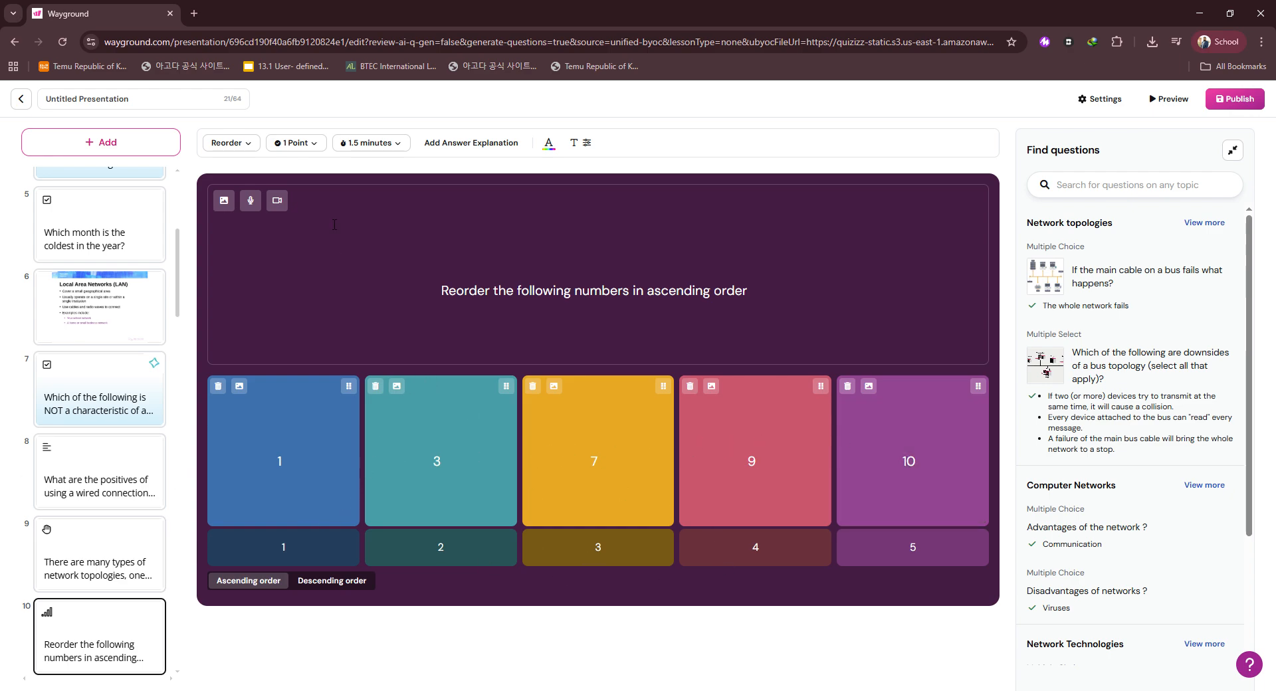
# Examine the available question types, including Categorize, Match, Graphing, Labeling, Hotspot, Draw, Poll and Word cloud.
pyautogui.click(152, 146)
pyautogui.click(349, 212)
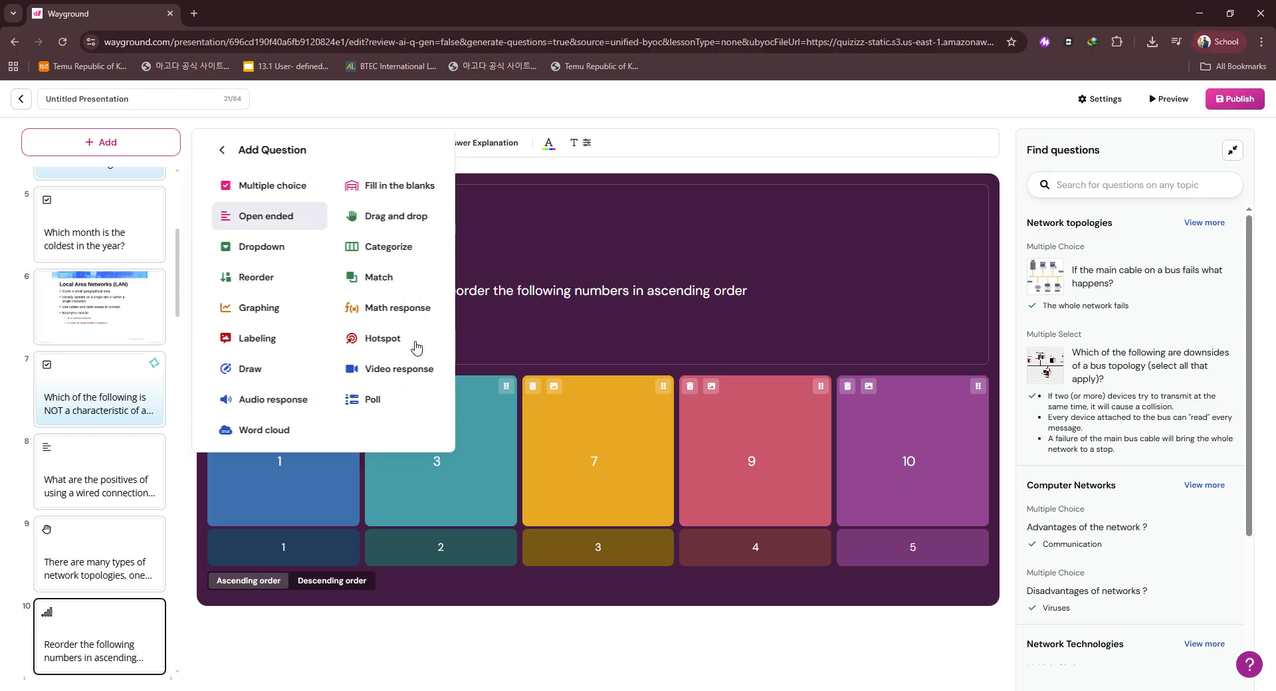
pyautogui.moveTo(395, 251)
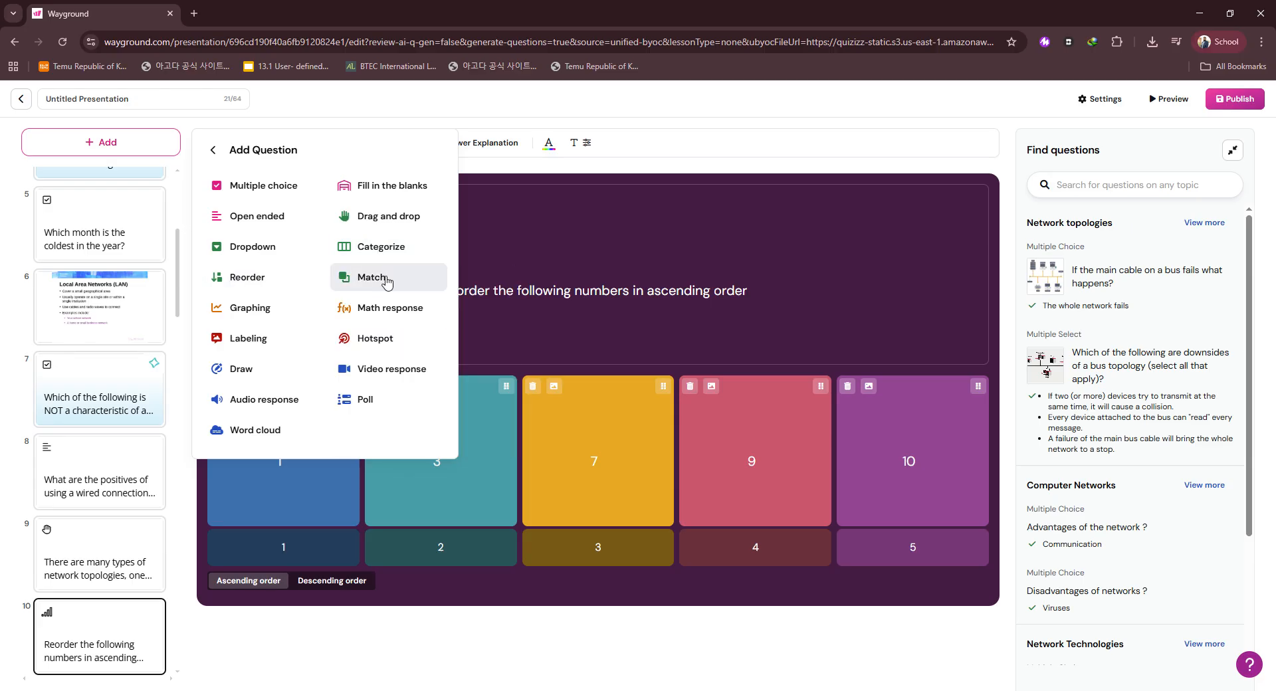
pyautogui.moveTo(387, 282)
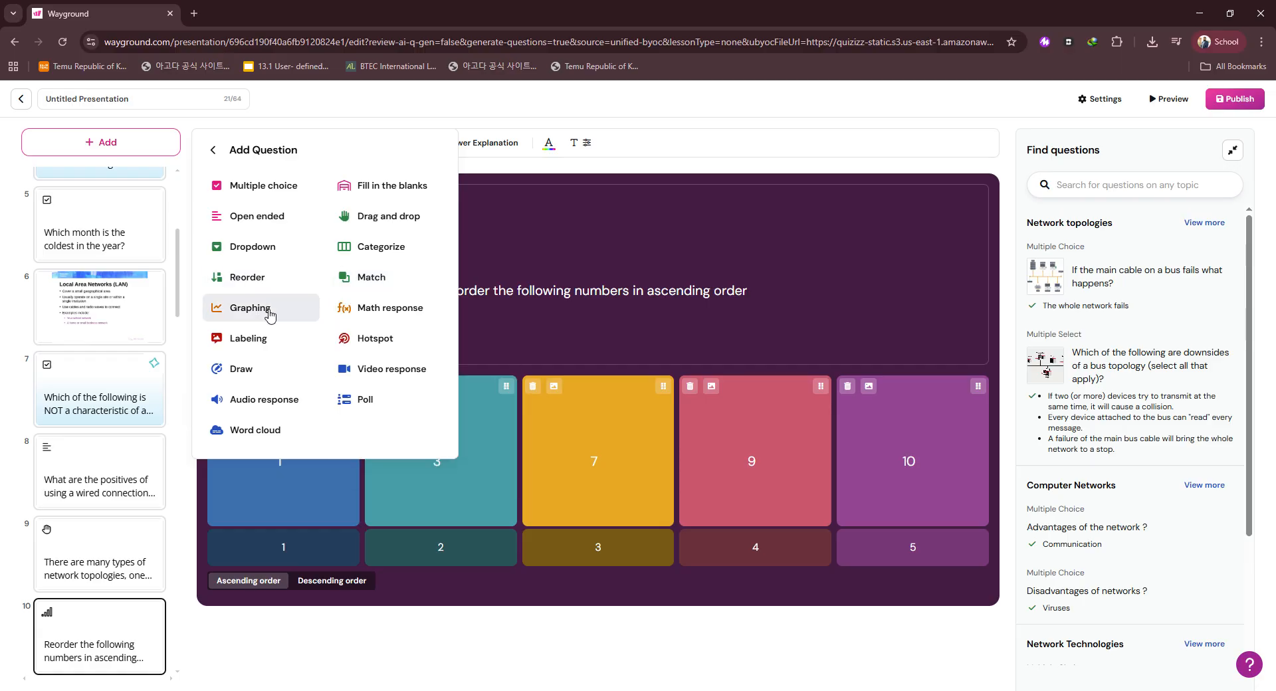
pyautogui.moveTo(266, 314)
pyautogui.moveTo(255, 340)
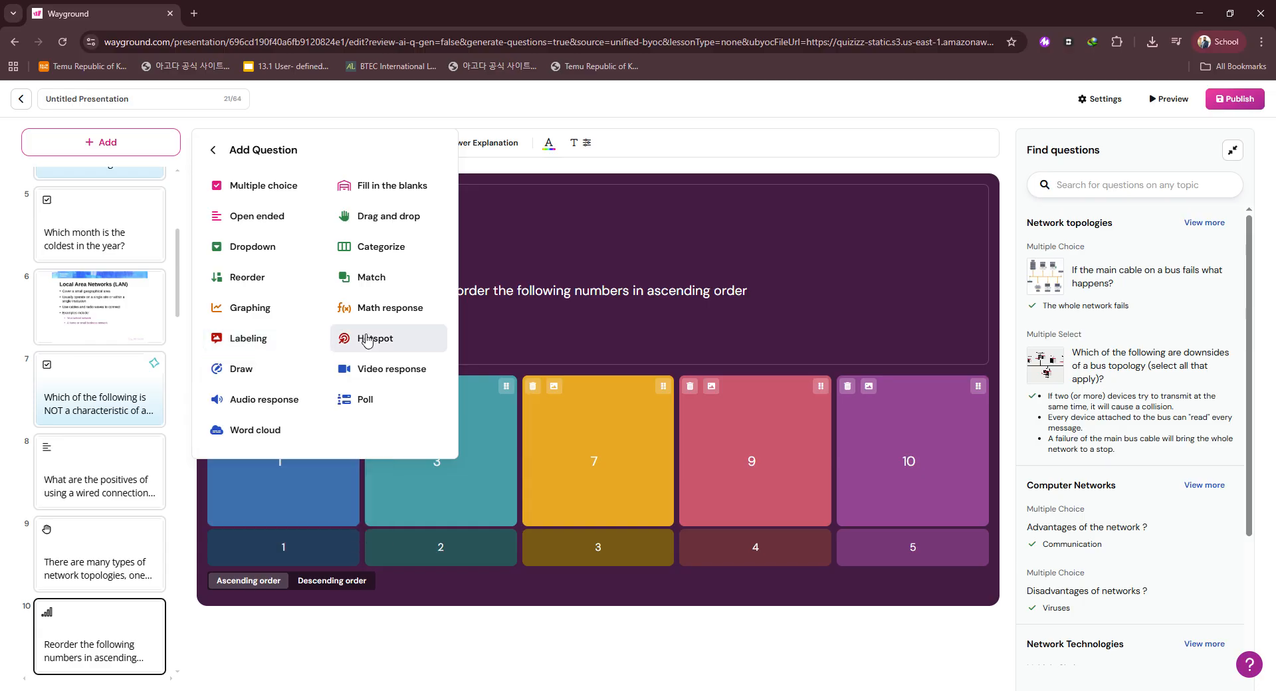
pyautogui.moveTo(365, 339)
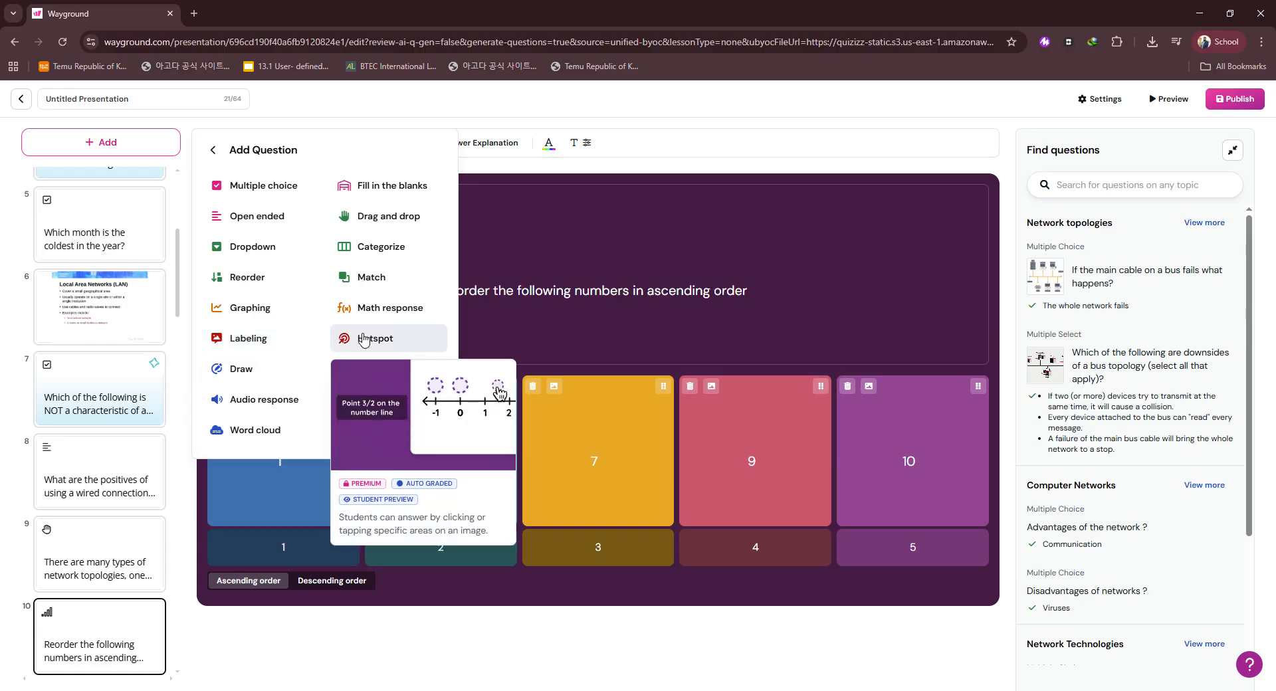
pyautogui.moveTo(246, 373)
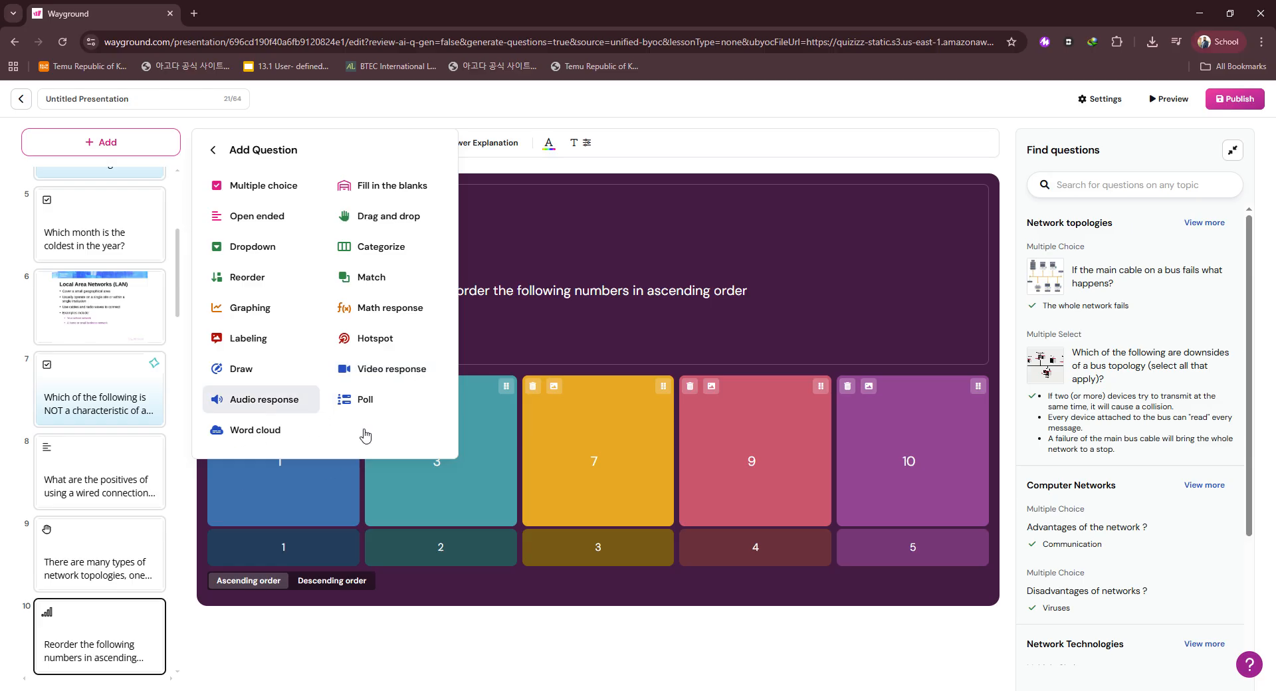
pyautogui.moveTo(357, 402)
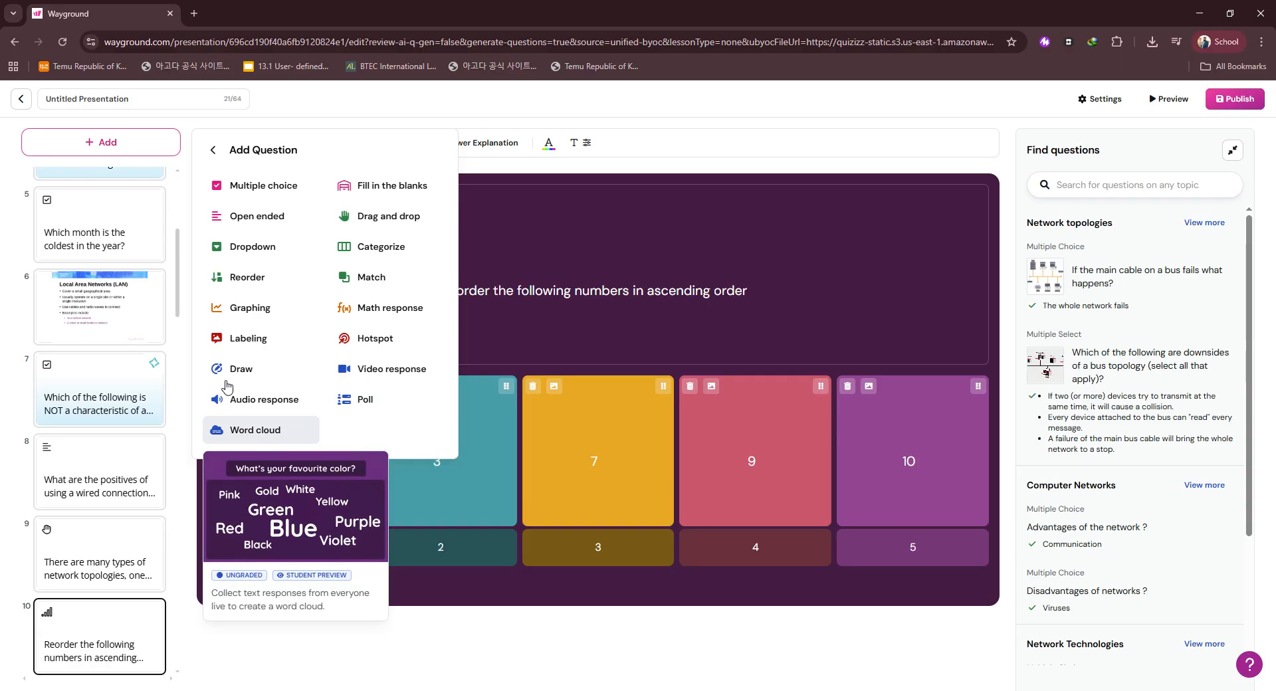
# Leave the presentation editor, examine the ways to create a new assessment from the home page, and return to the resource types.
pyautogui.click(21, 101)
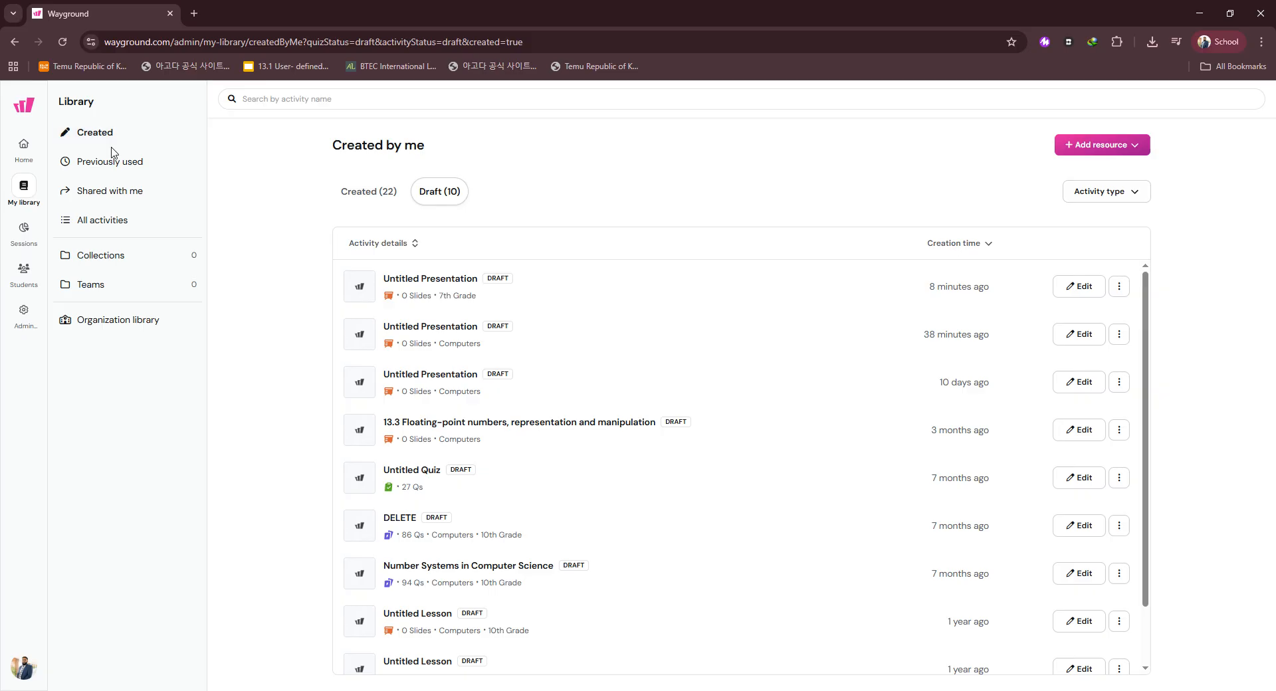
pyautogui.click(24, 149)
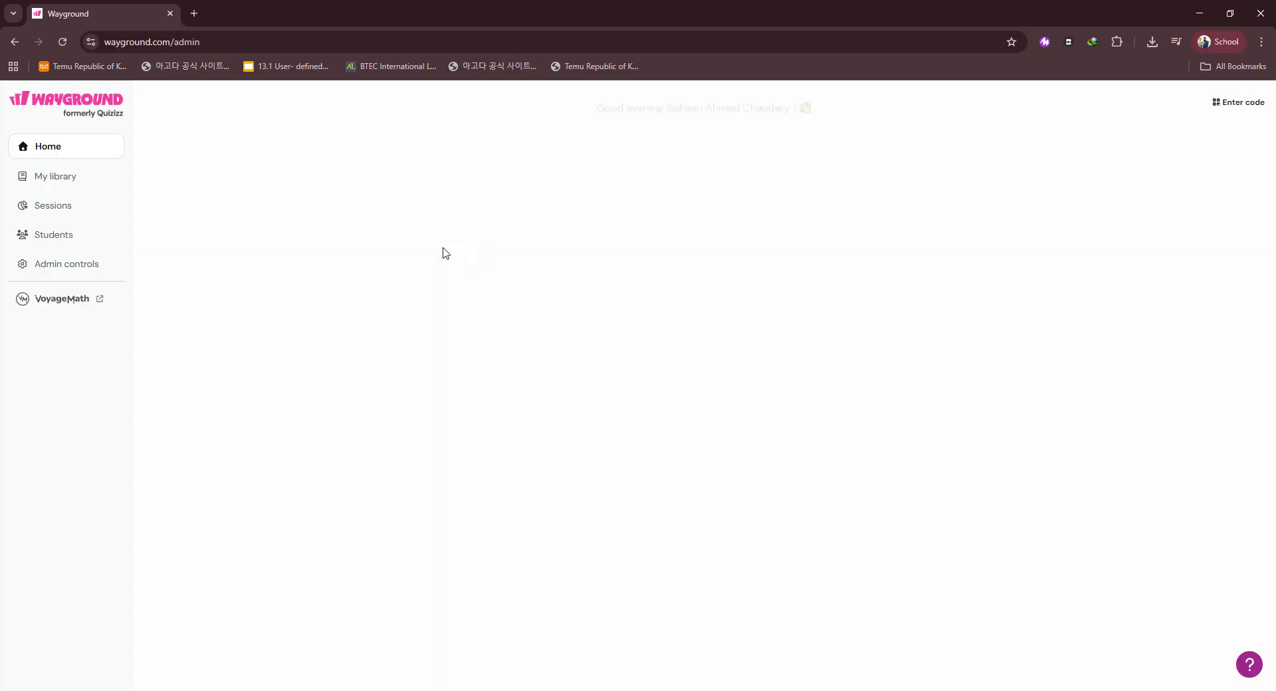
pyautogui.click(572, 179)
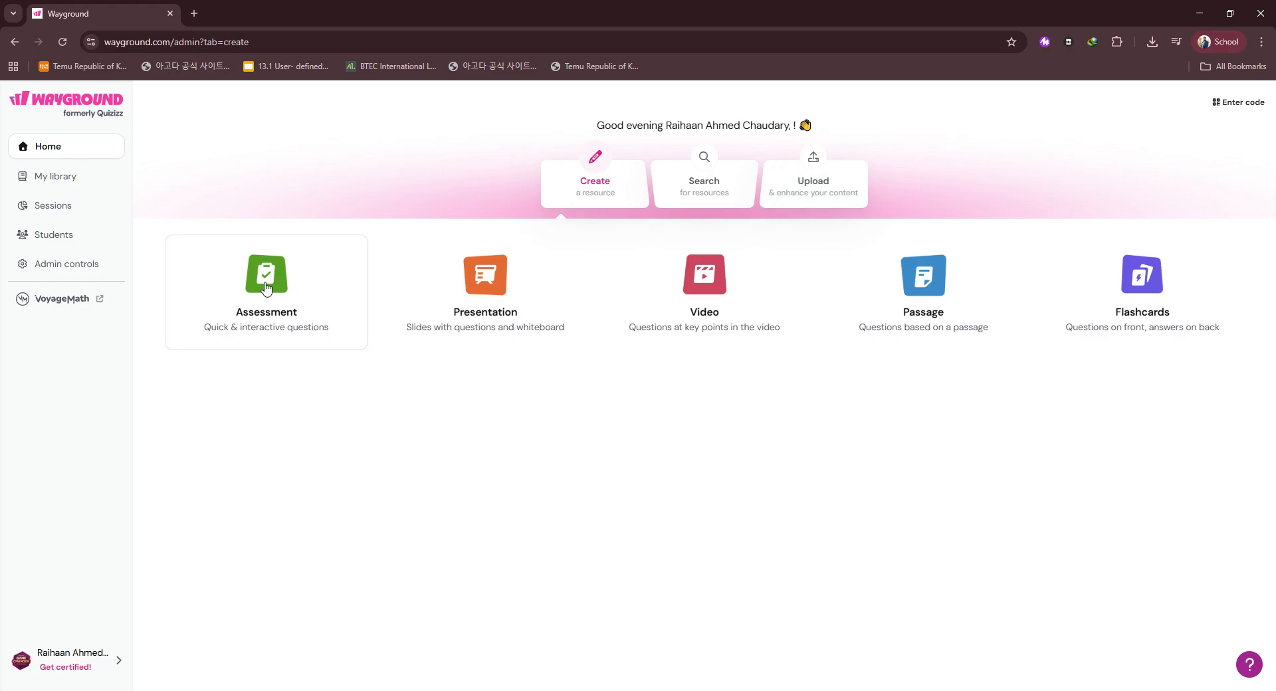
pyautogui.click(266, 288)
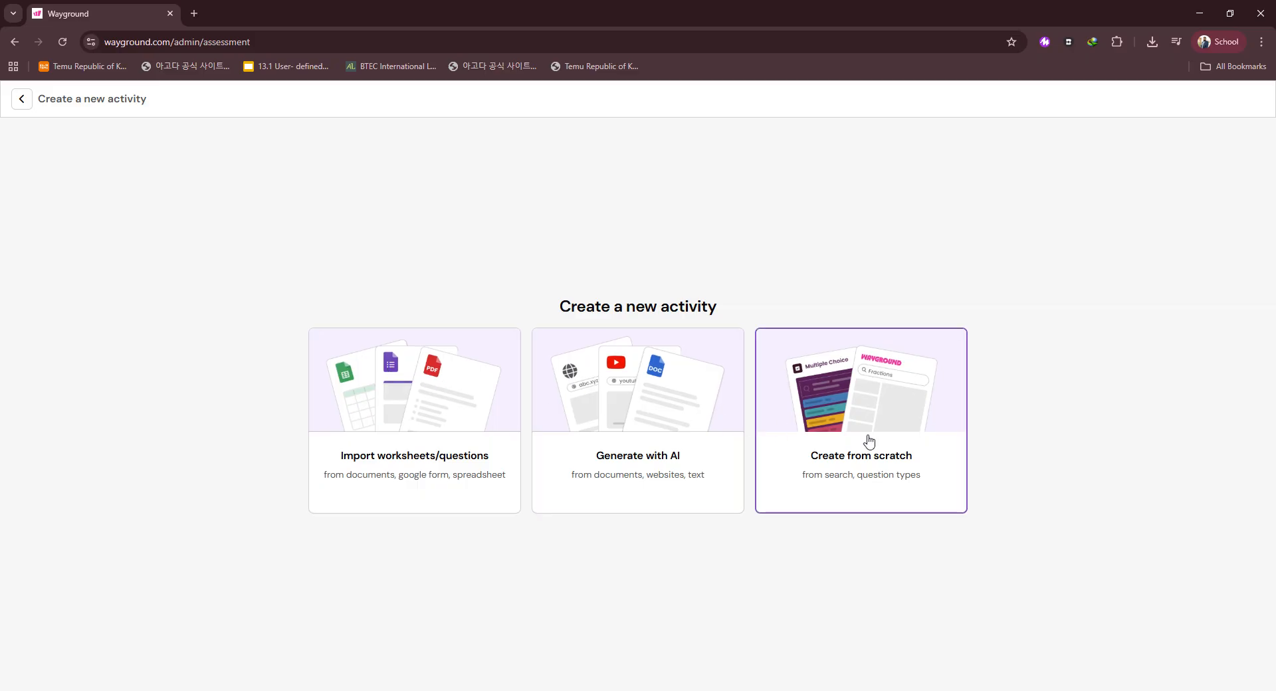
pyautogui.click(21, 105)
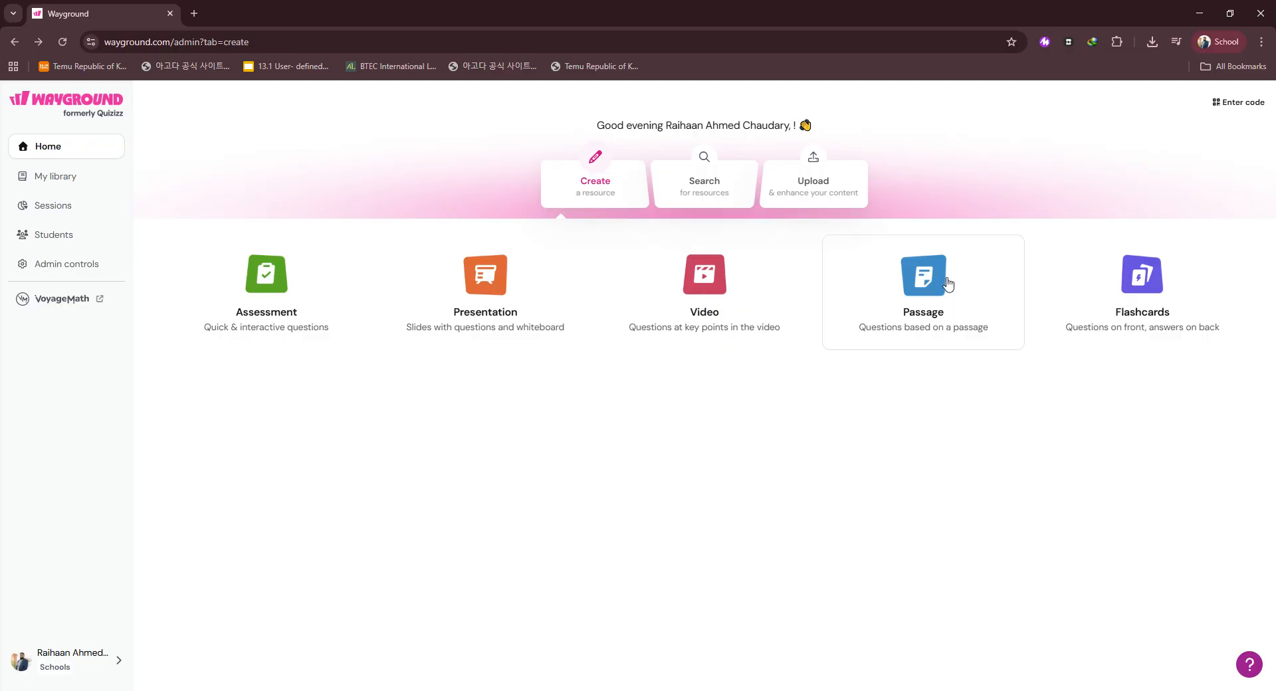
# Examine the AI flashcard generation sources (pasted text, document, topic and article), and return to the resource types.
pyautogui.click(1089, 299)
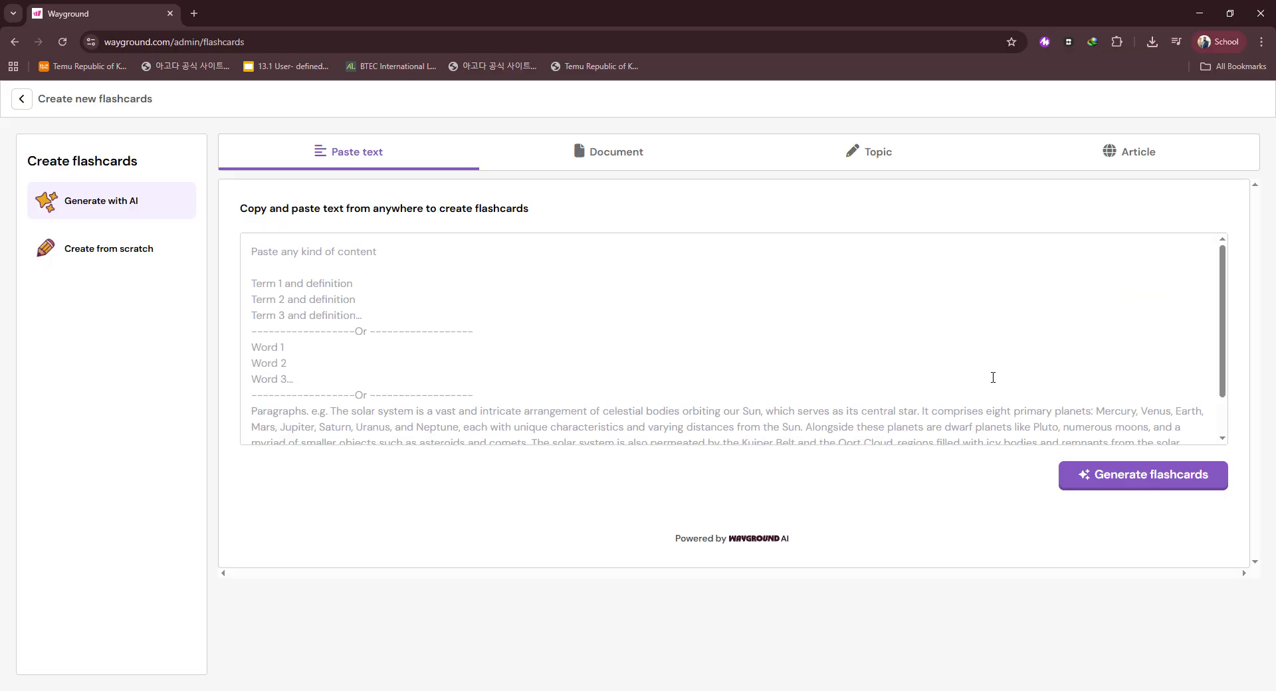
pyautogui.scroll(-1, 534, 336)
pyautogui.scroll(1, 540, 342)
pyautogui.click(610, 160)
pyautogui.click(874, 163)
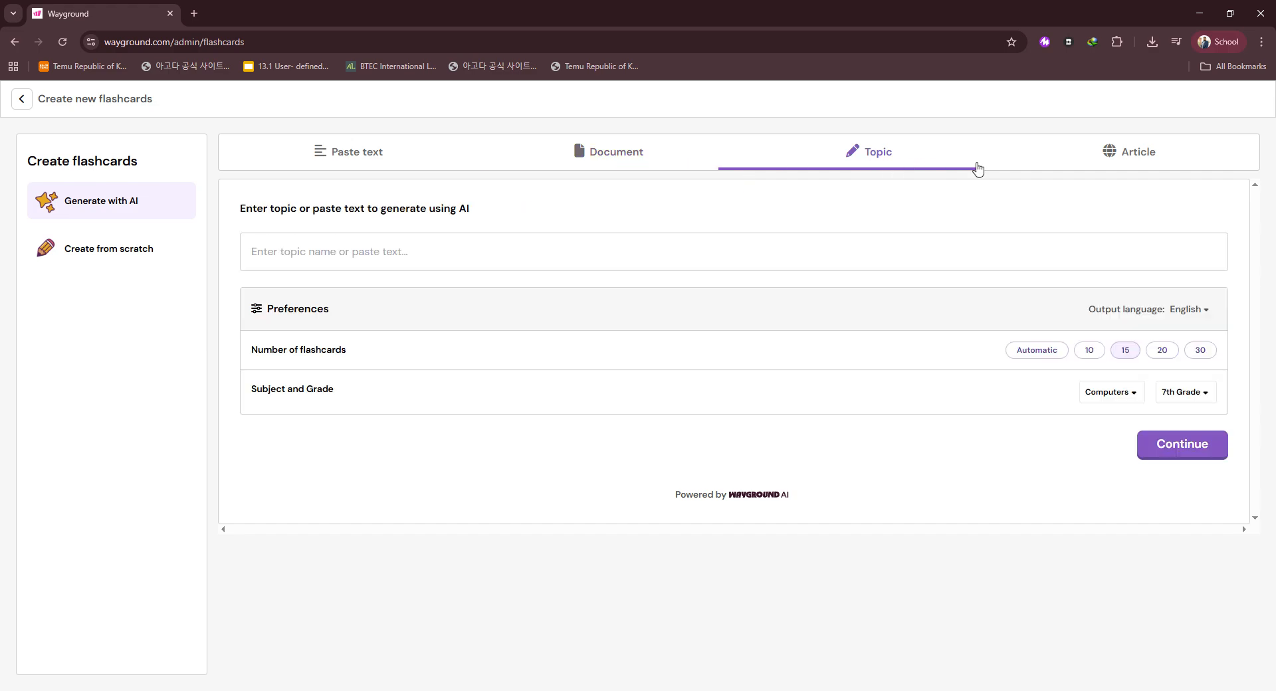
pyautogui.click(1150, 157)
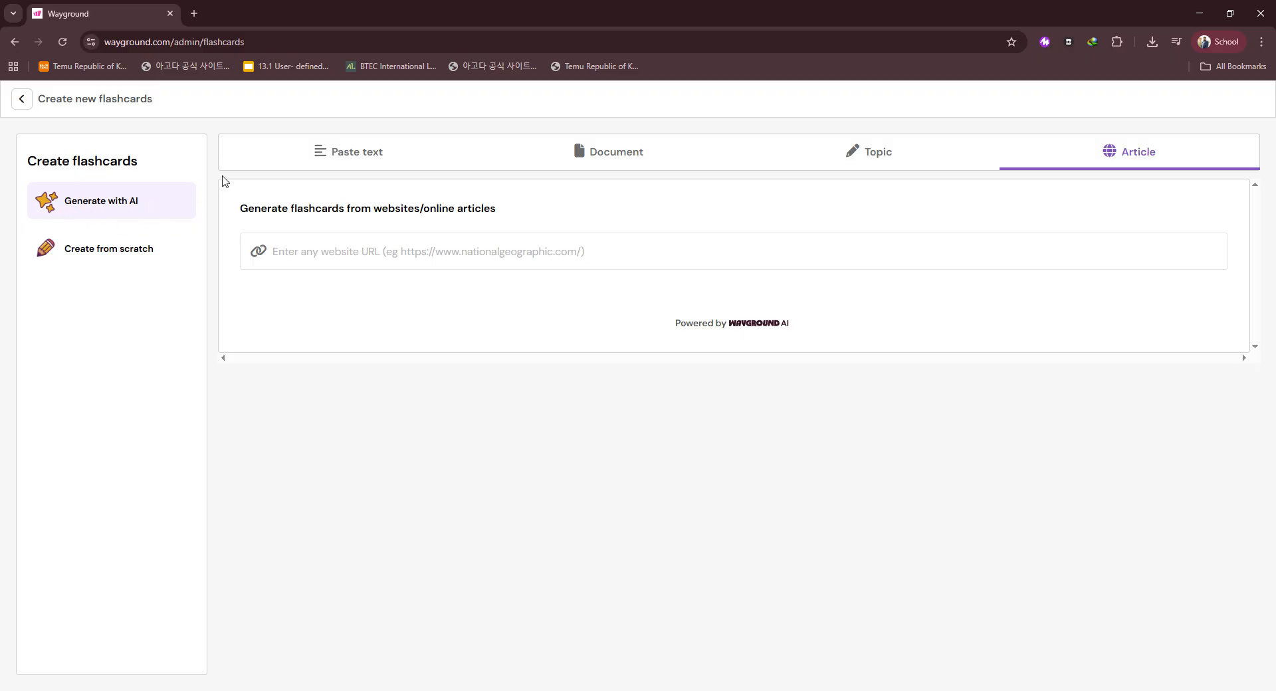
pyautogui.click(21, 99)
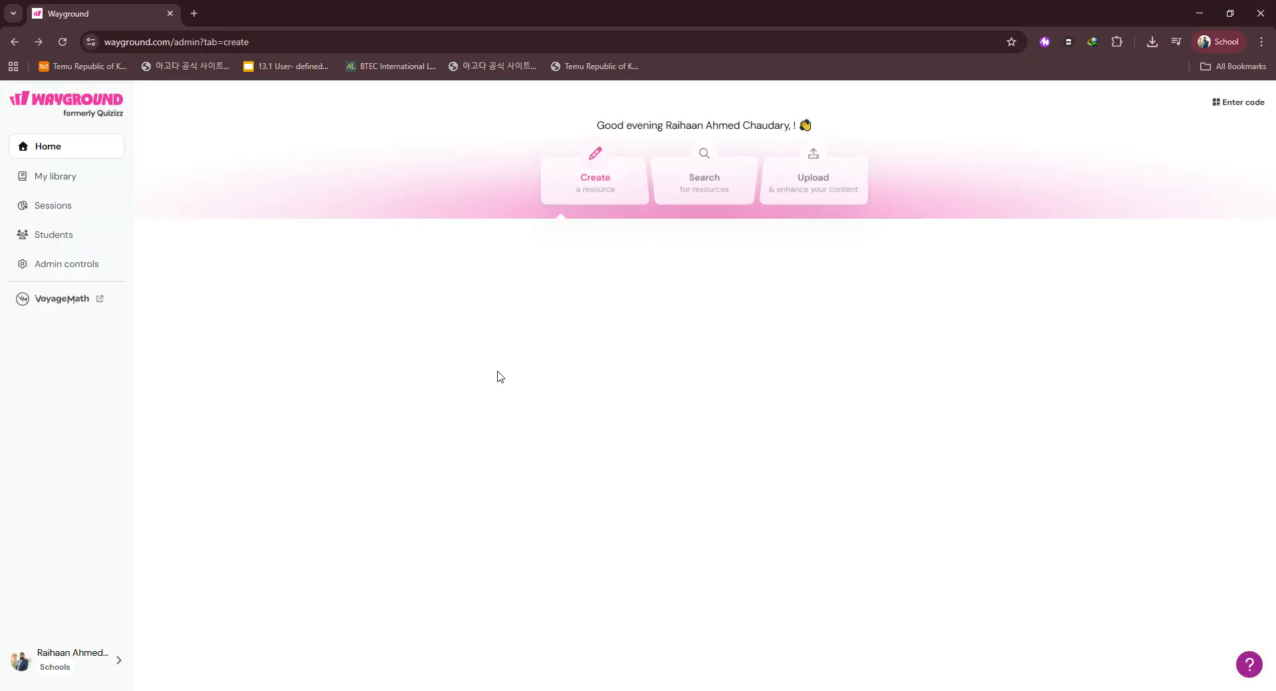